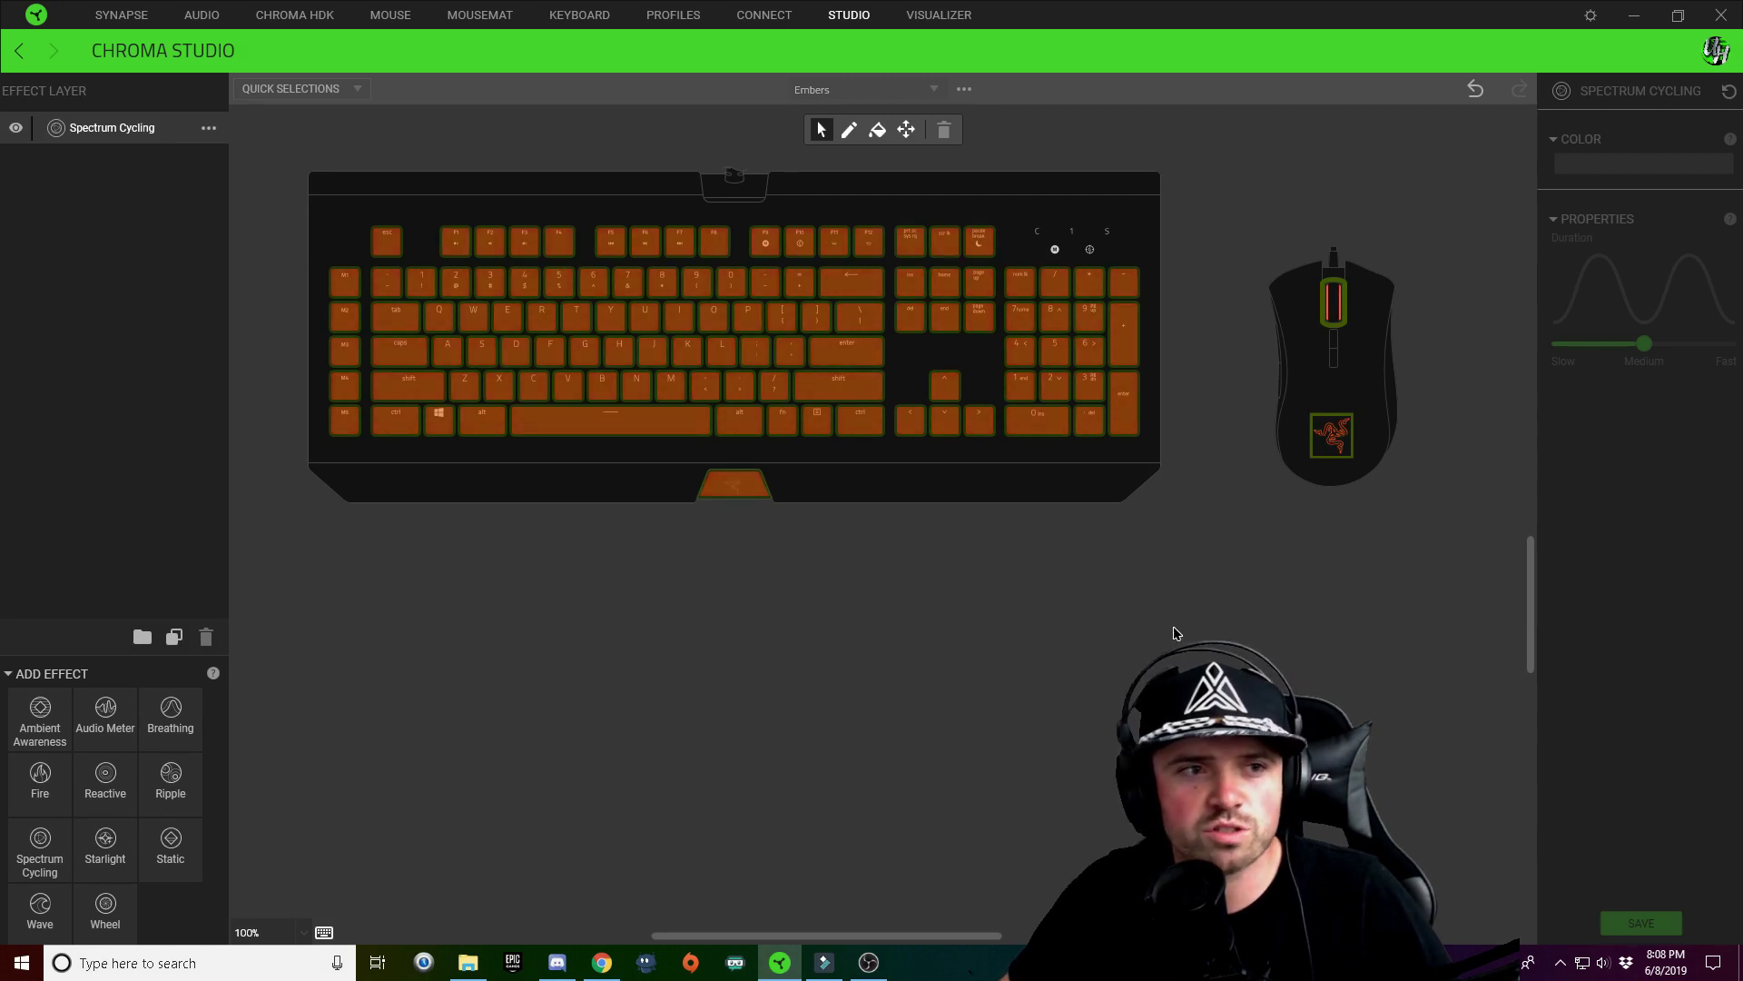
Switch the layer's effect to Wave and apply the three-colour gradient pattern
left_click(209, 128)
left_click(231, 374)
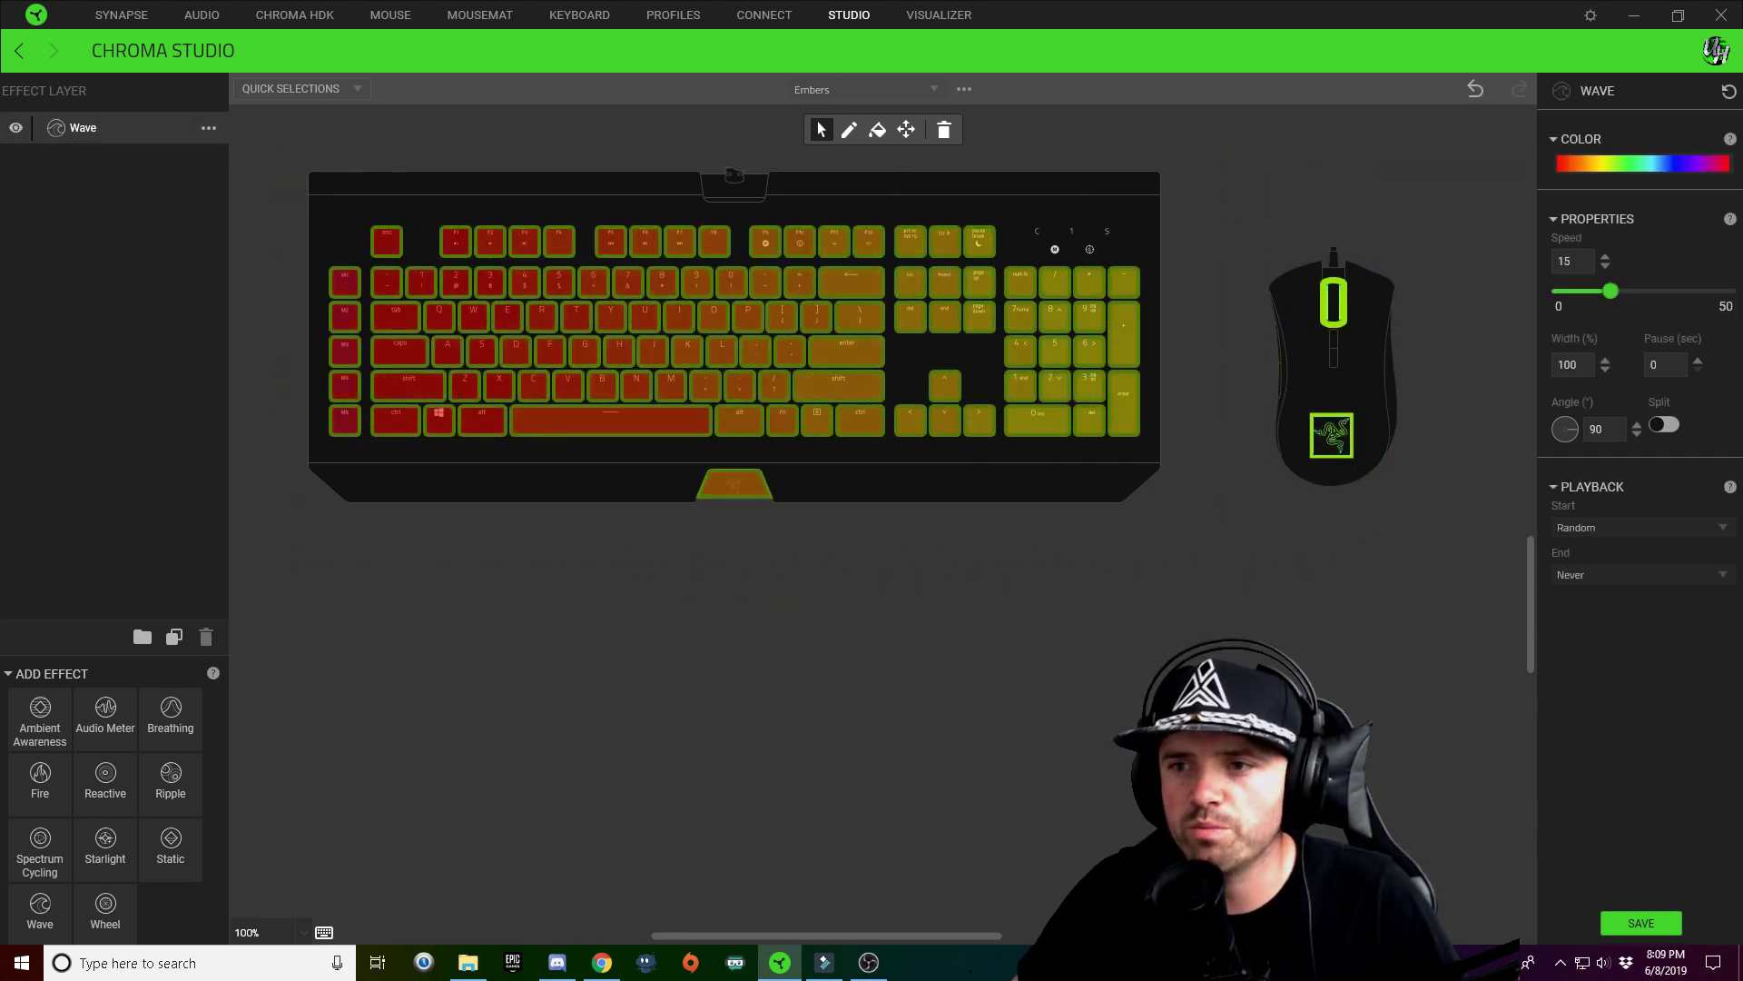
left_click(1648, 165)
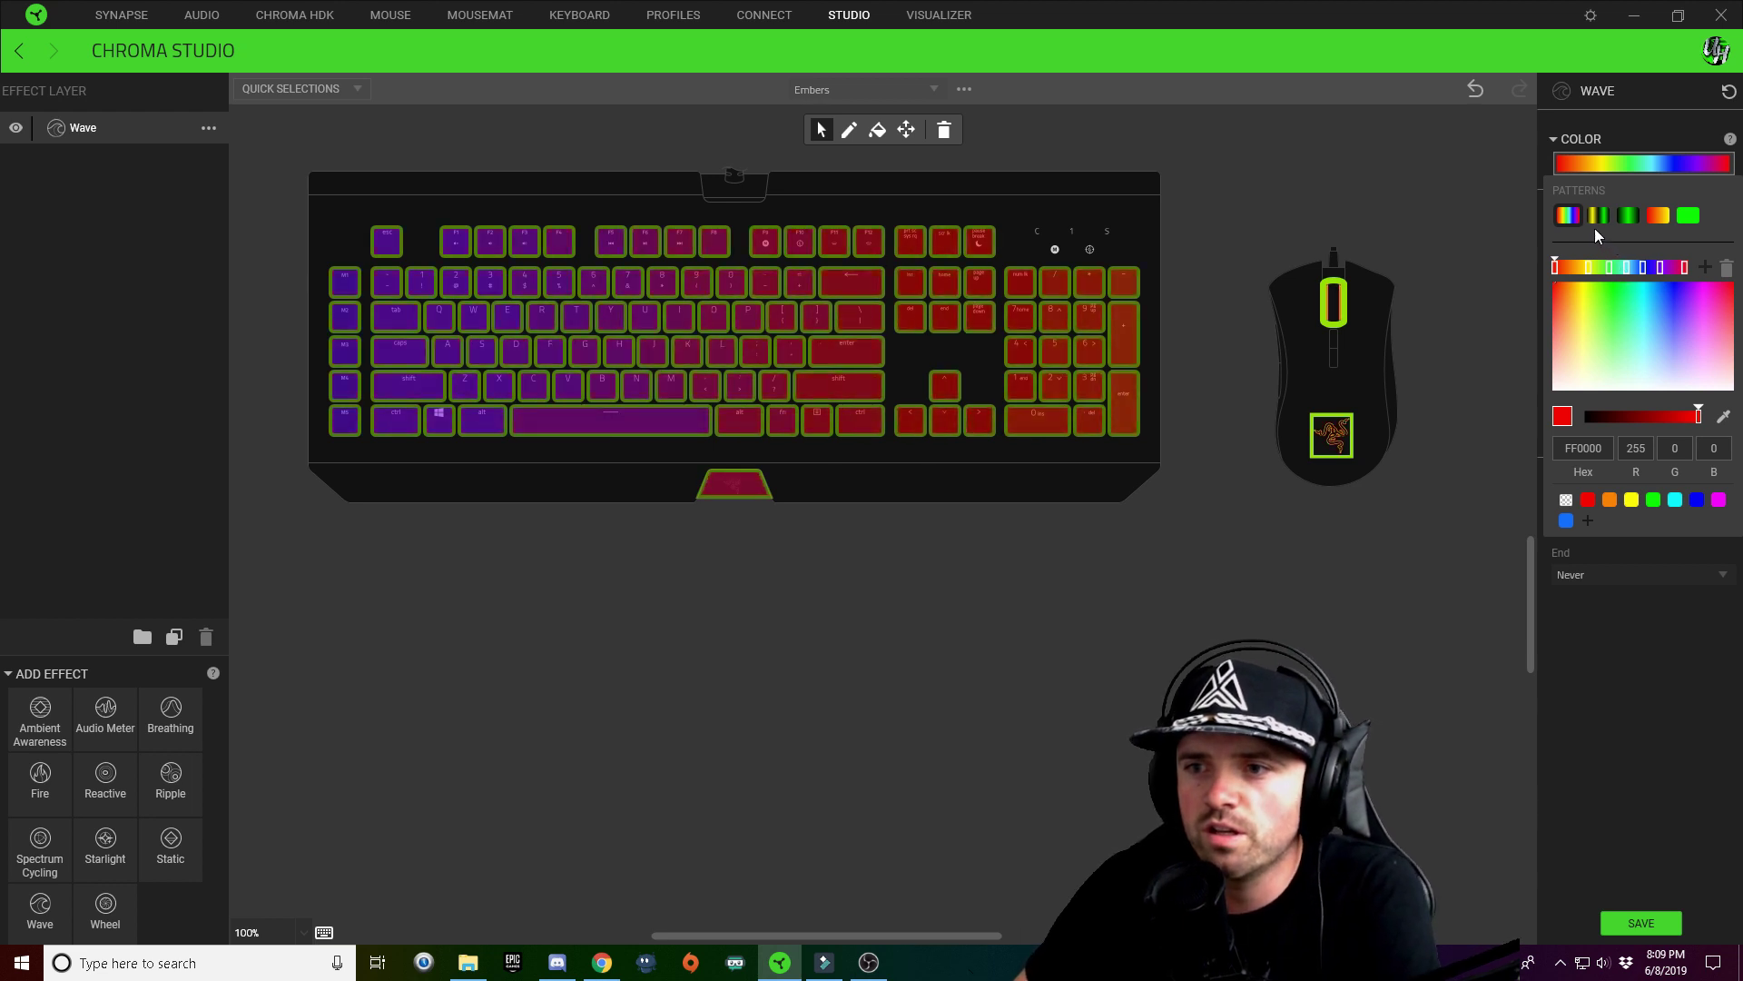
left_click(1626, 221)
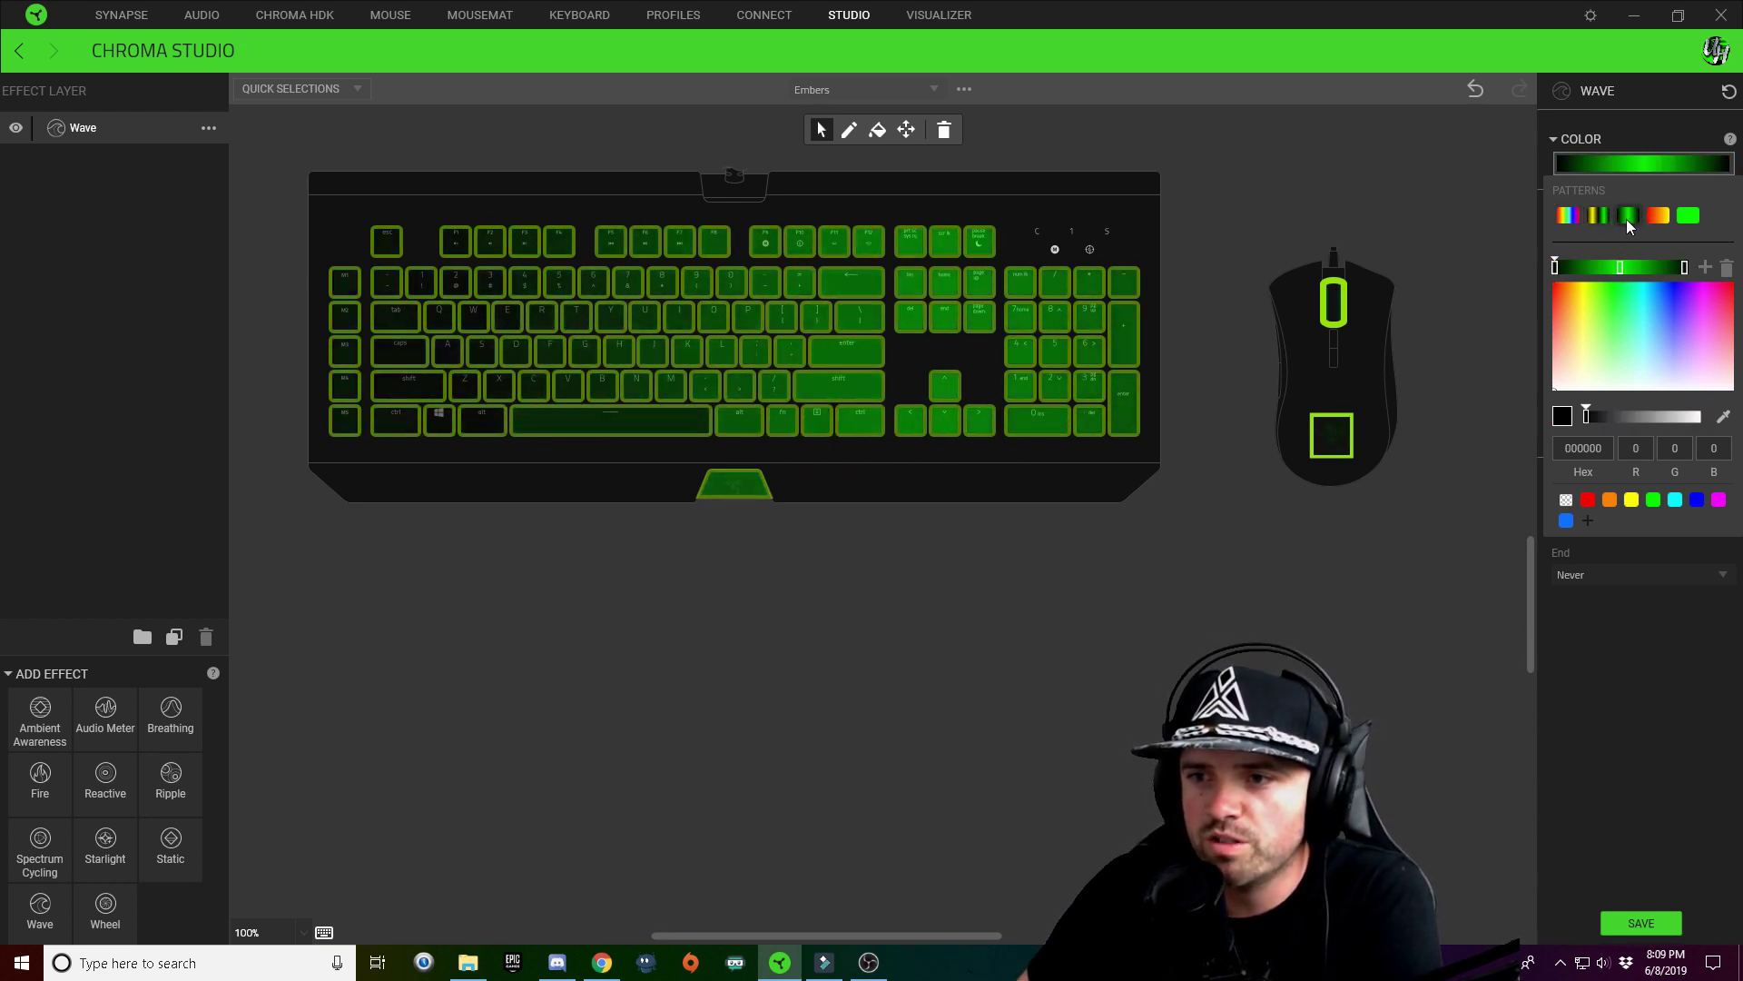
Set the gradient stops to yellow, orange, yellow from left to right
left_click(1620, 267)
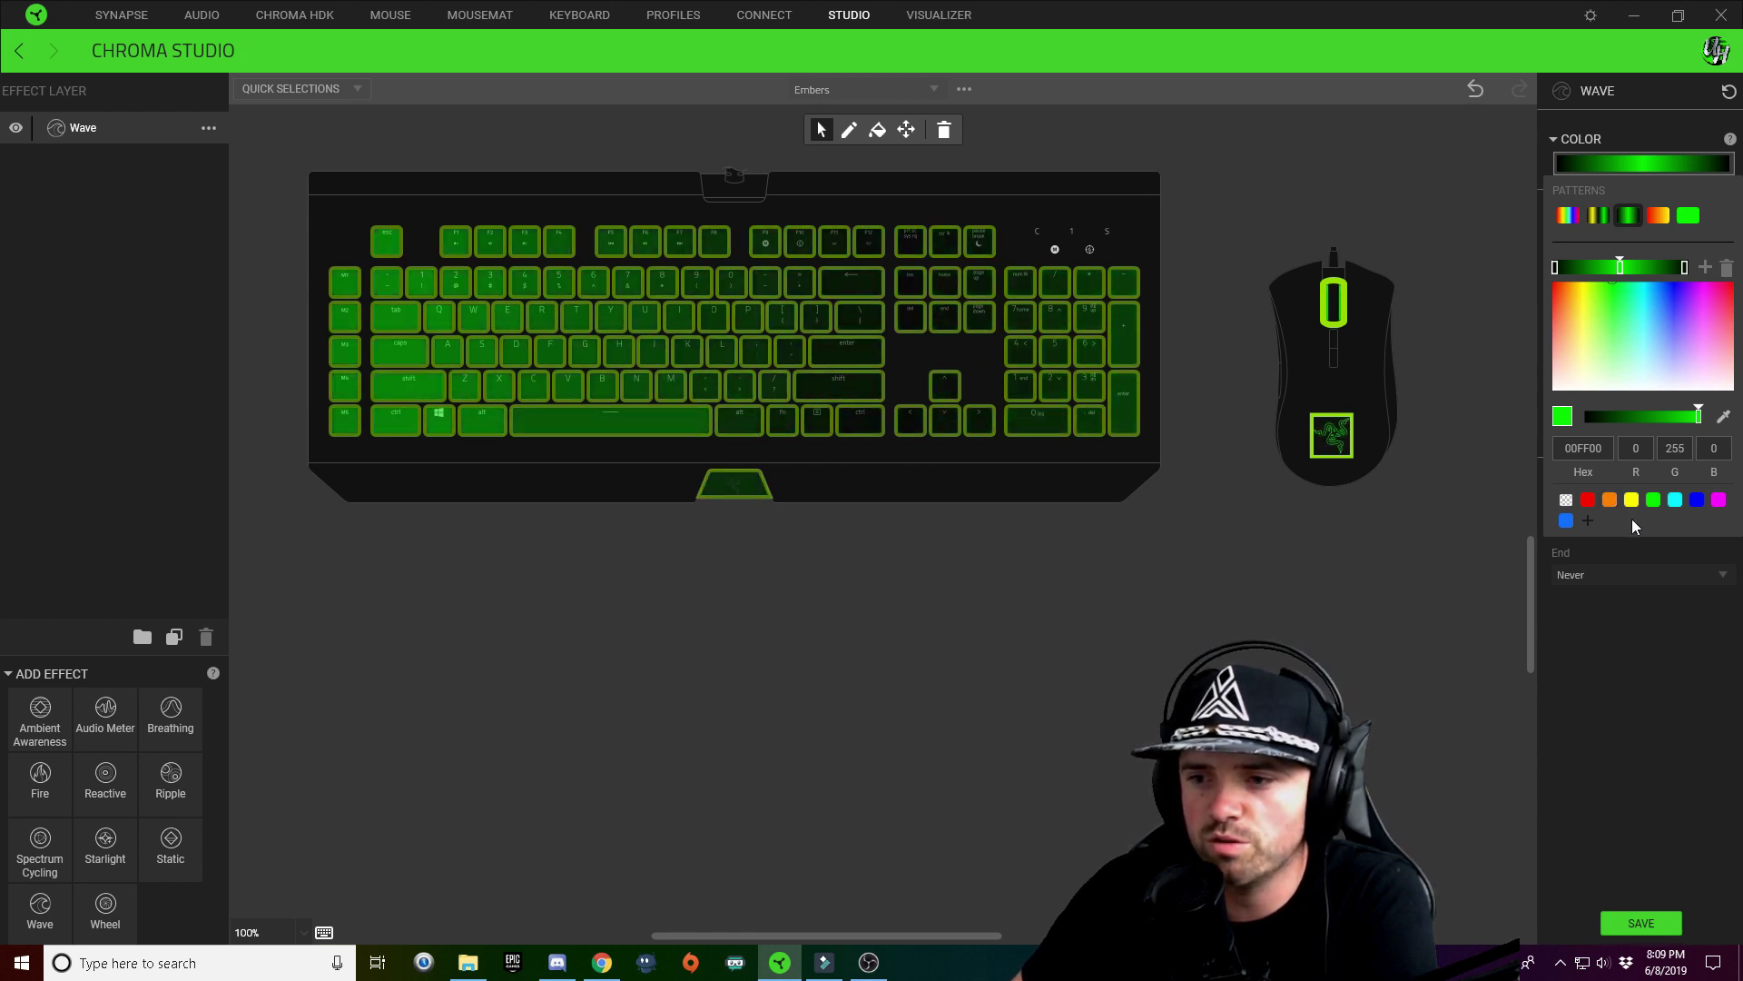
left_click(1611, 500)
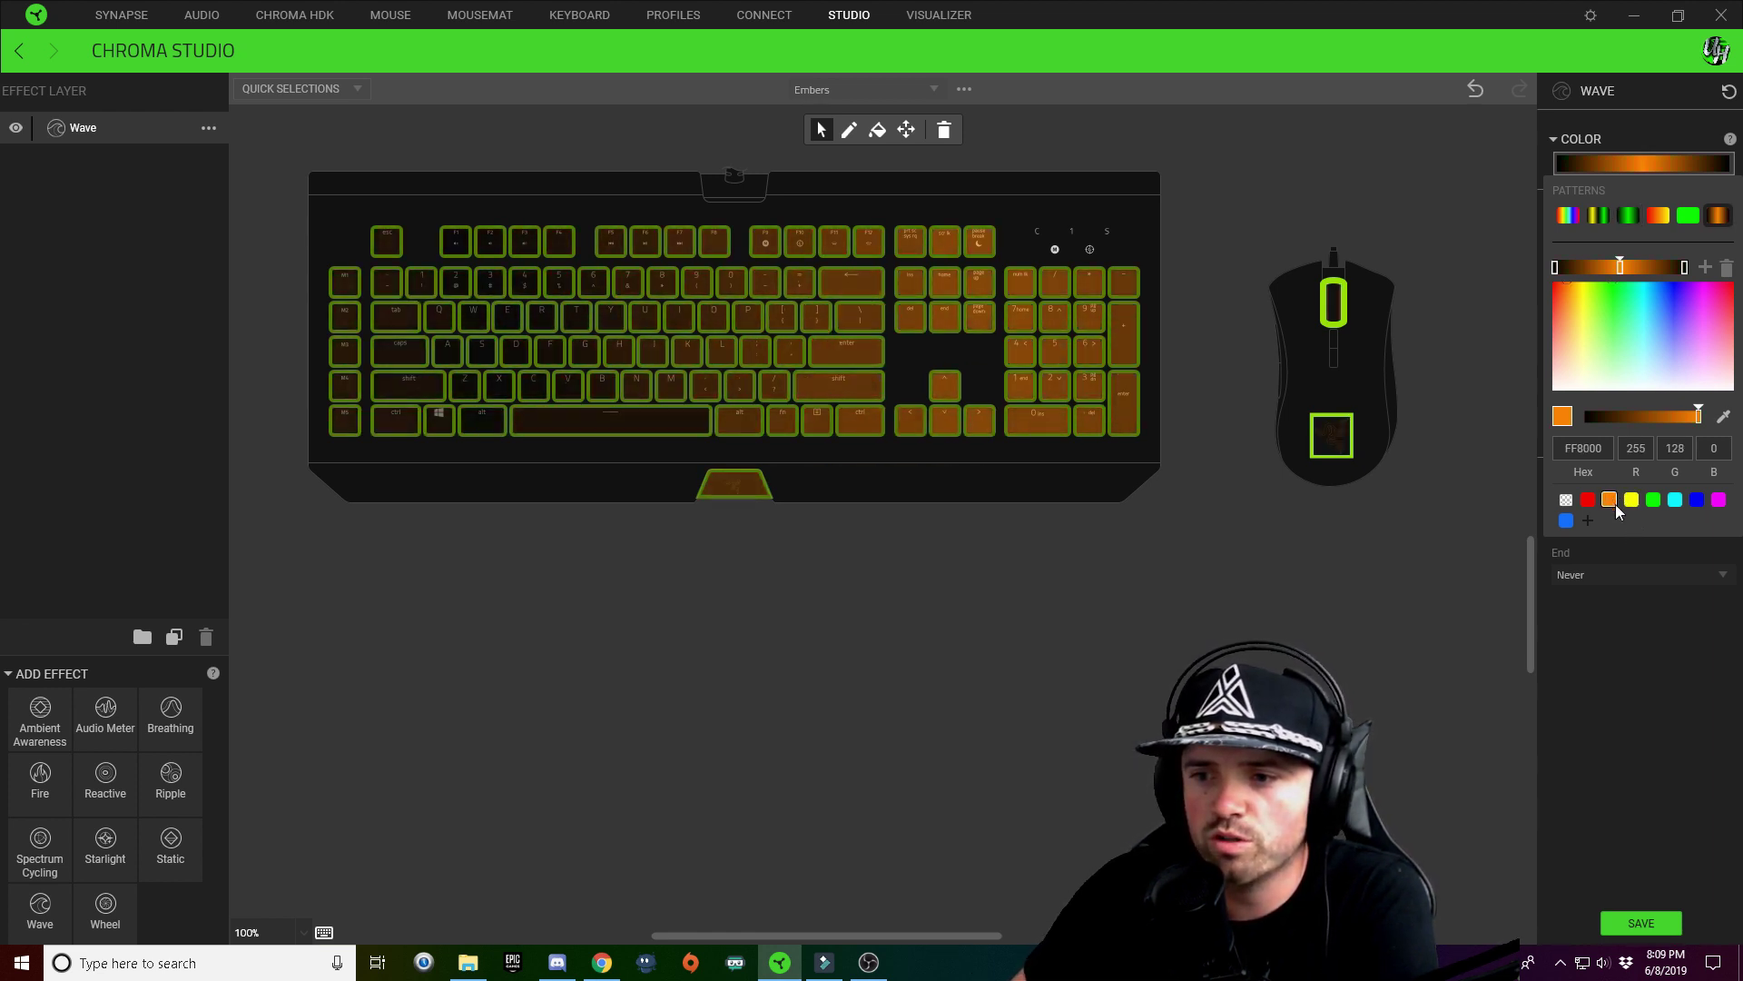
left_click(1555, 268)
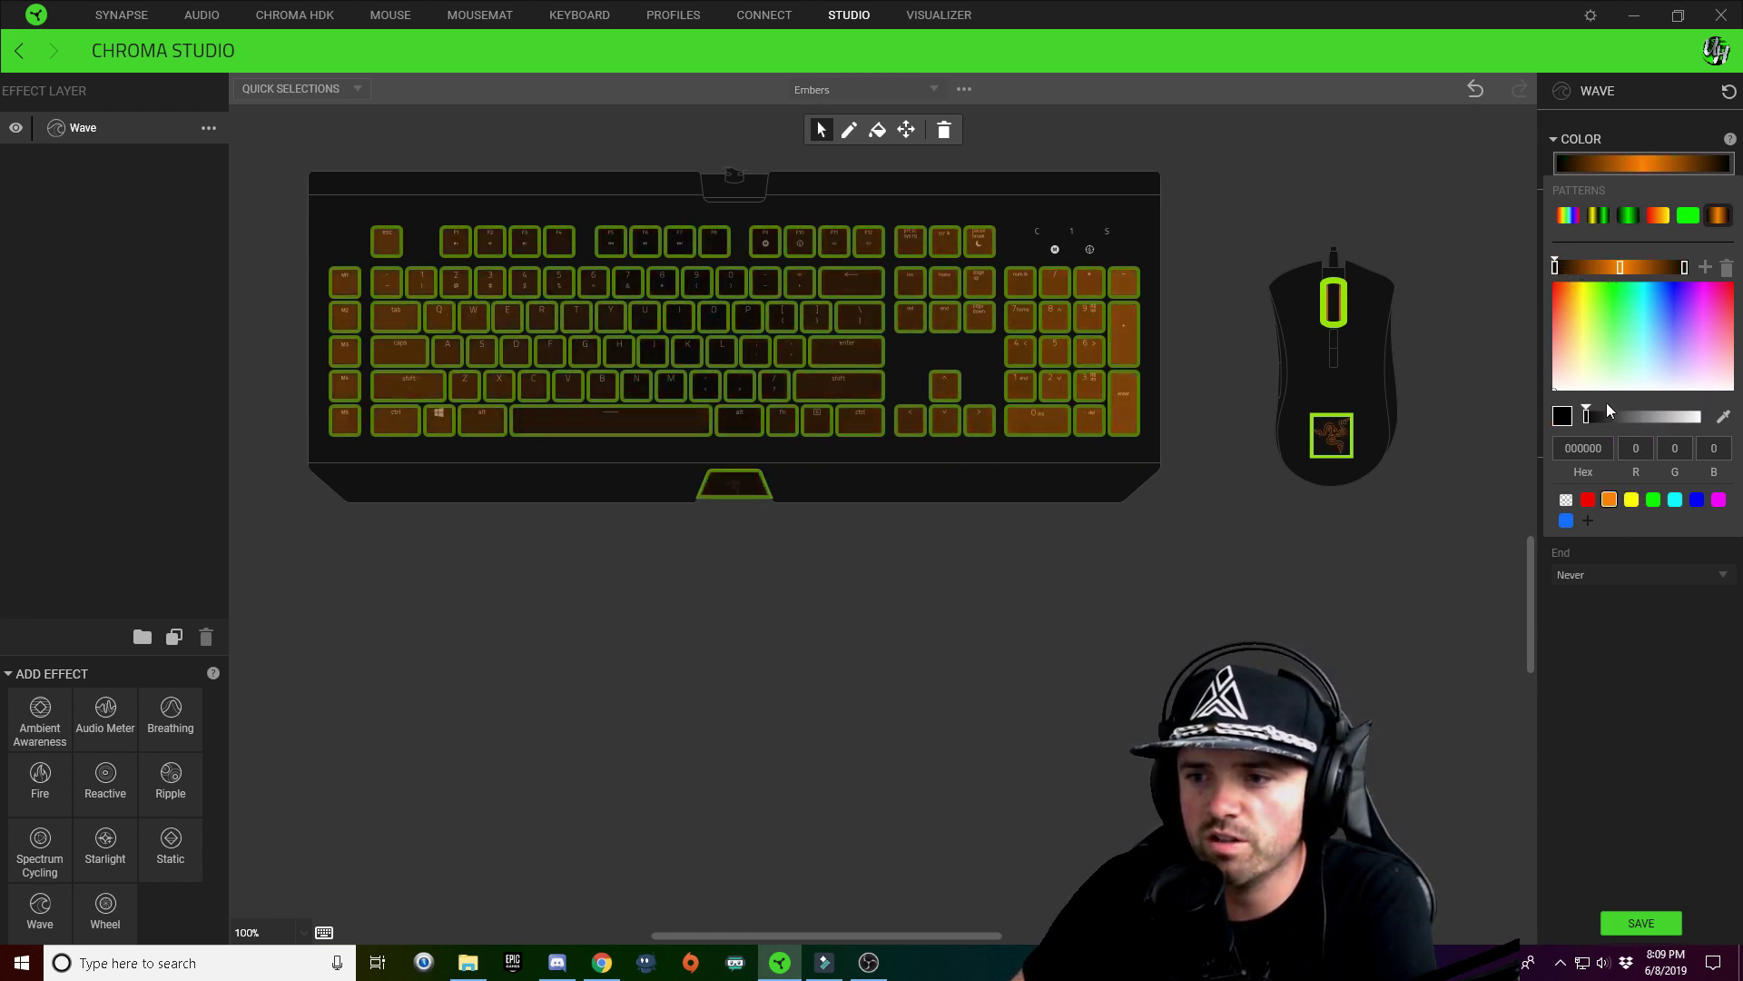
left_click(1632, 499)
left_click(1684, 269)
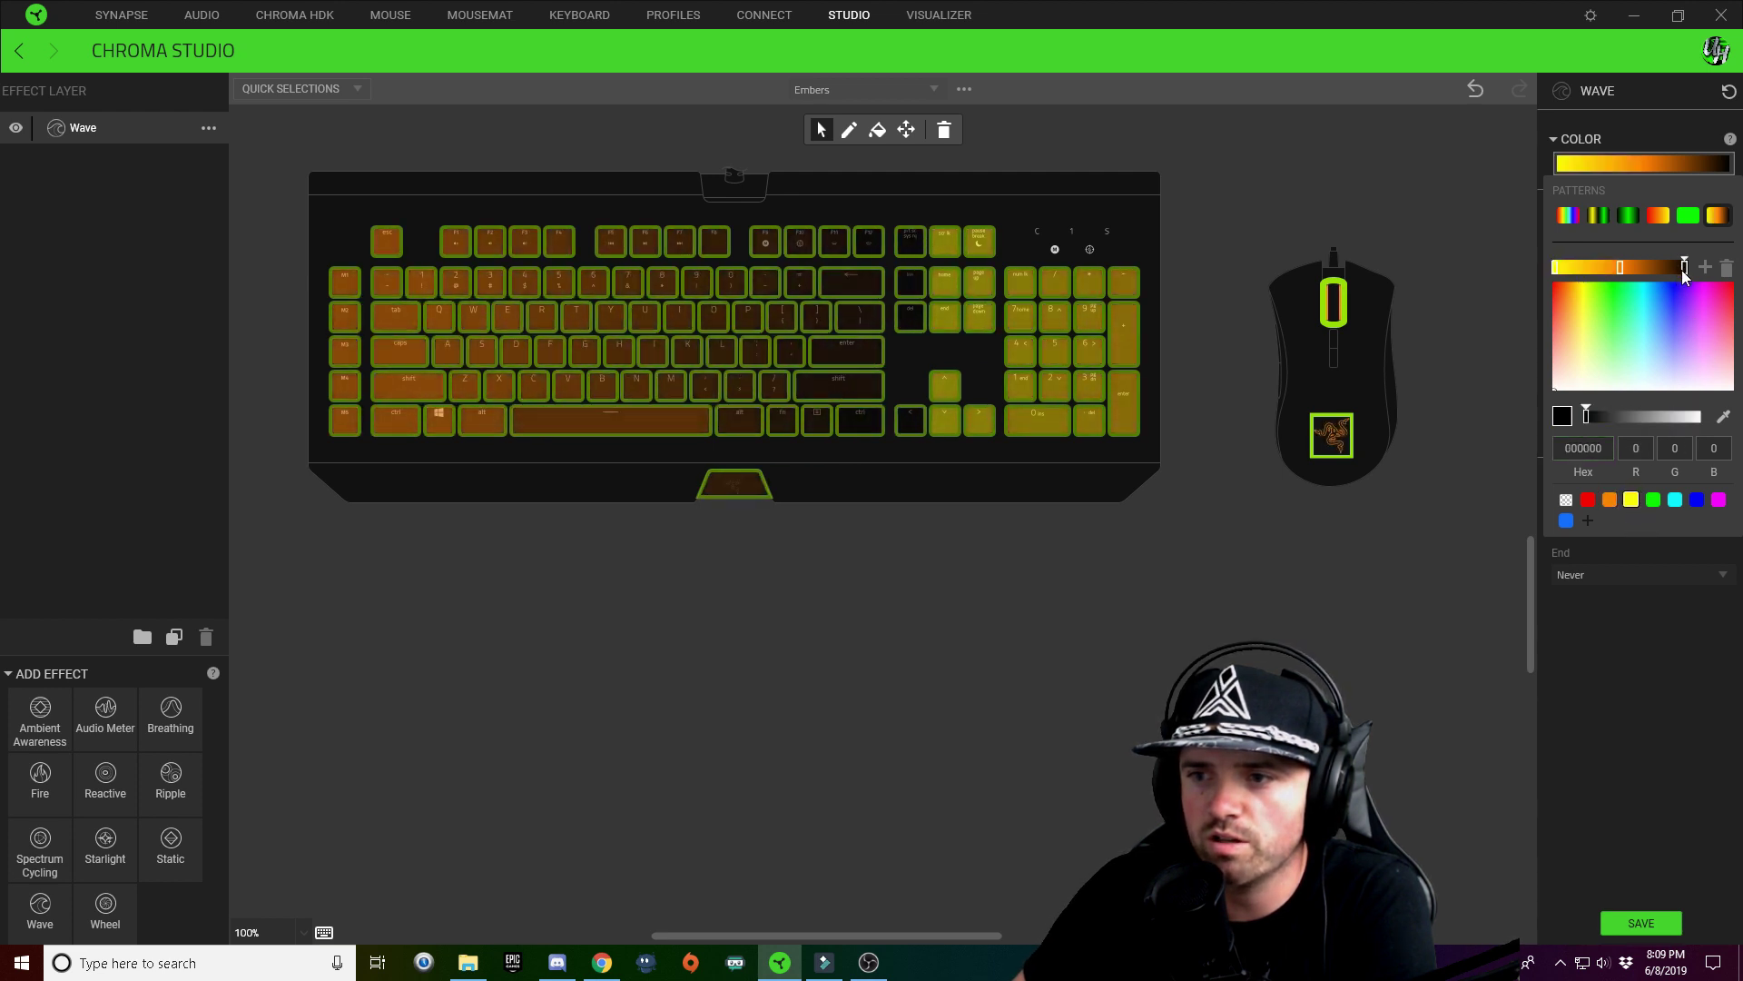
left_click(1631, 501)
left_click(1658, 697)
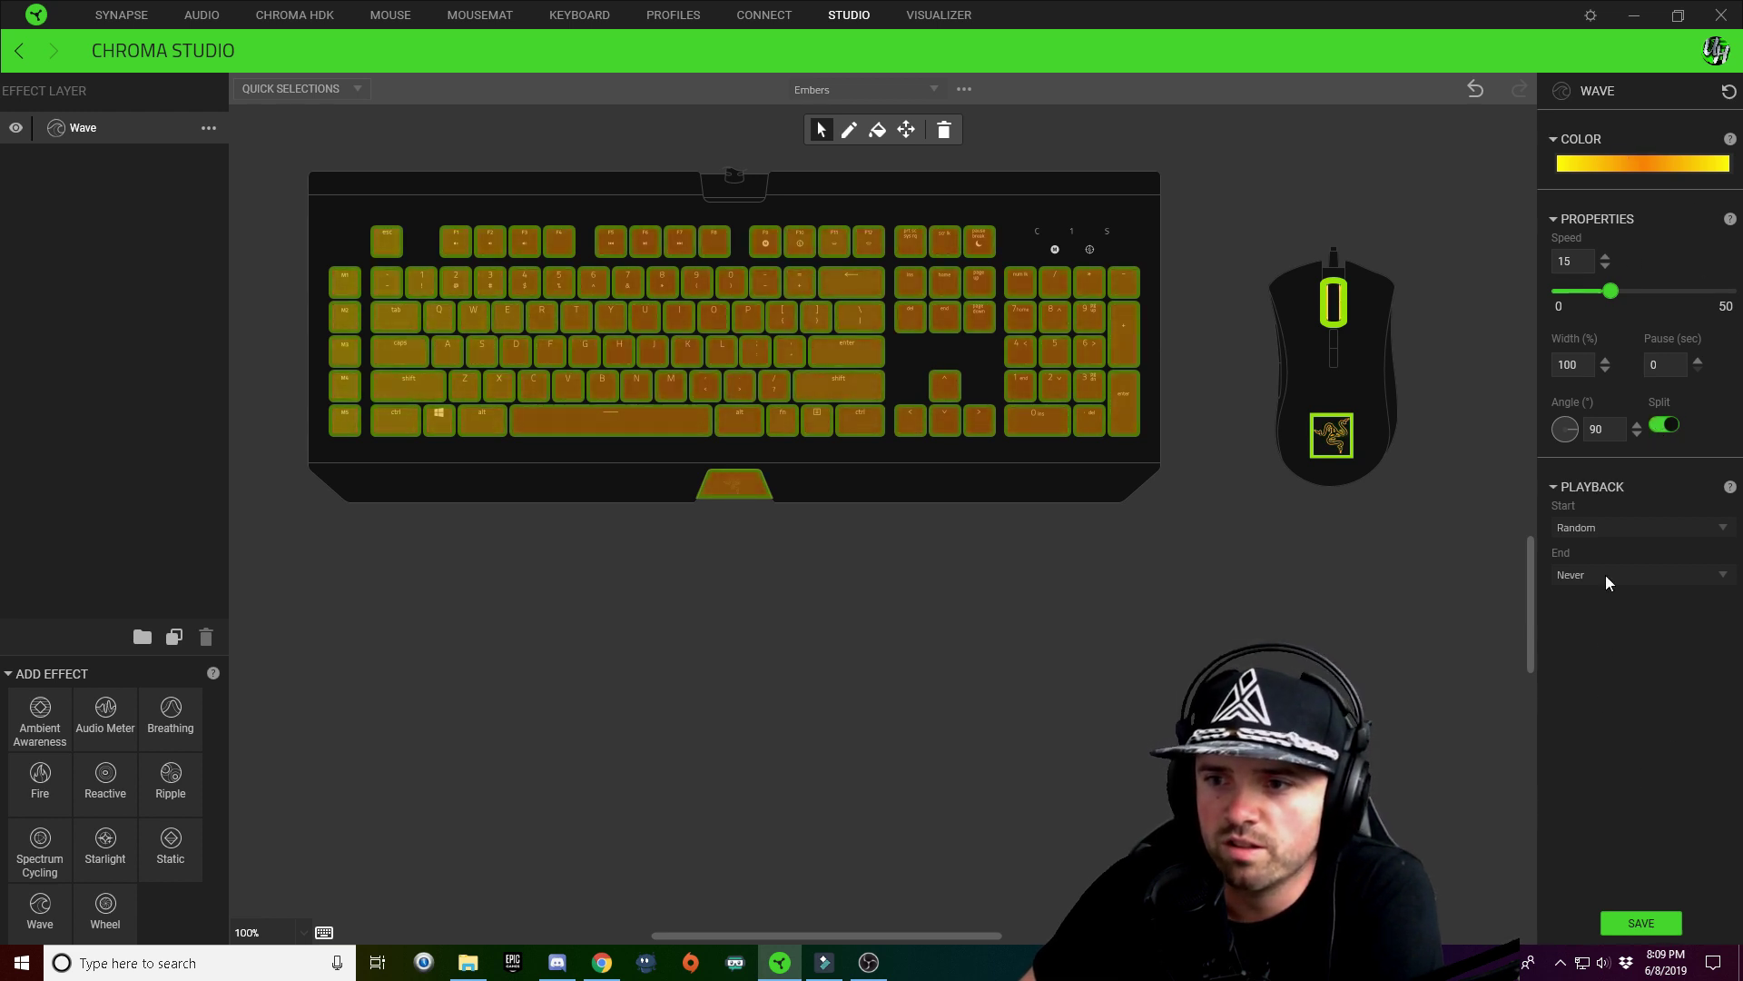
Save the effect and select the top three rows of keys
left_click(1640, 922)
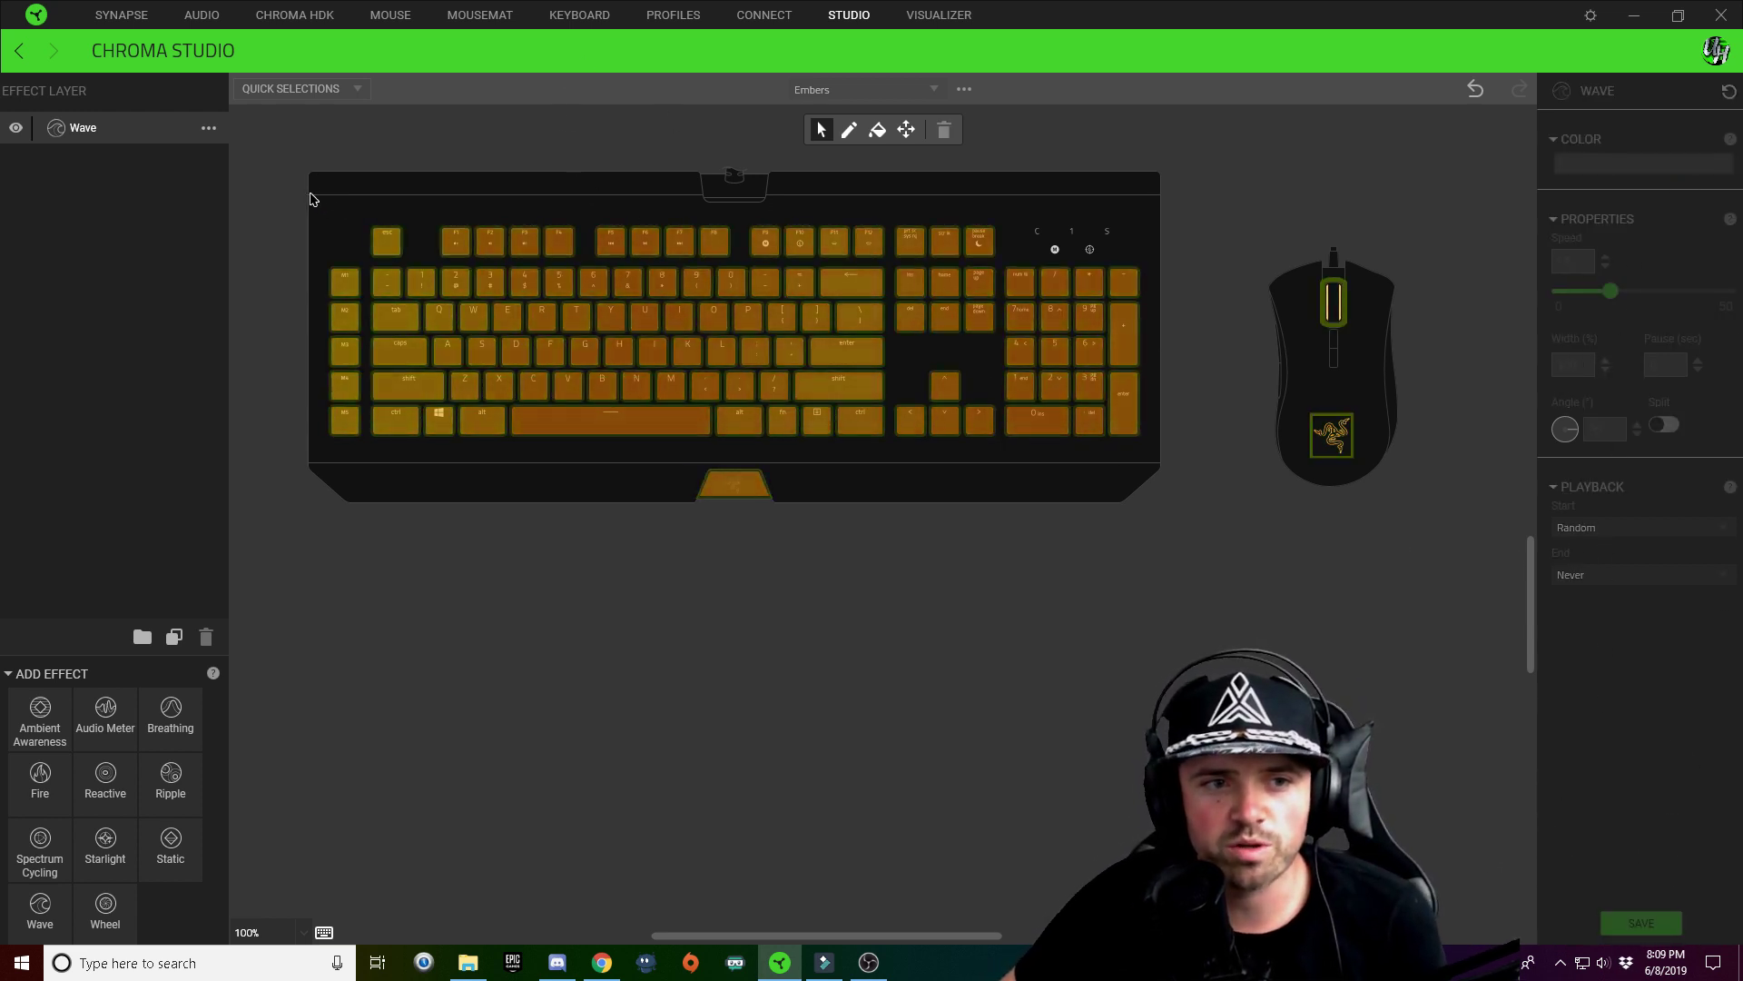
left_click_drag(302, 197, 1395, 340)
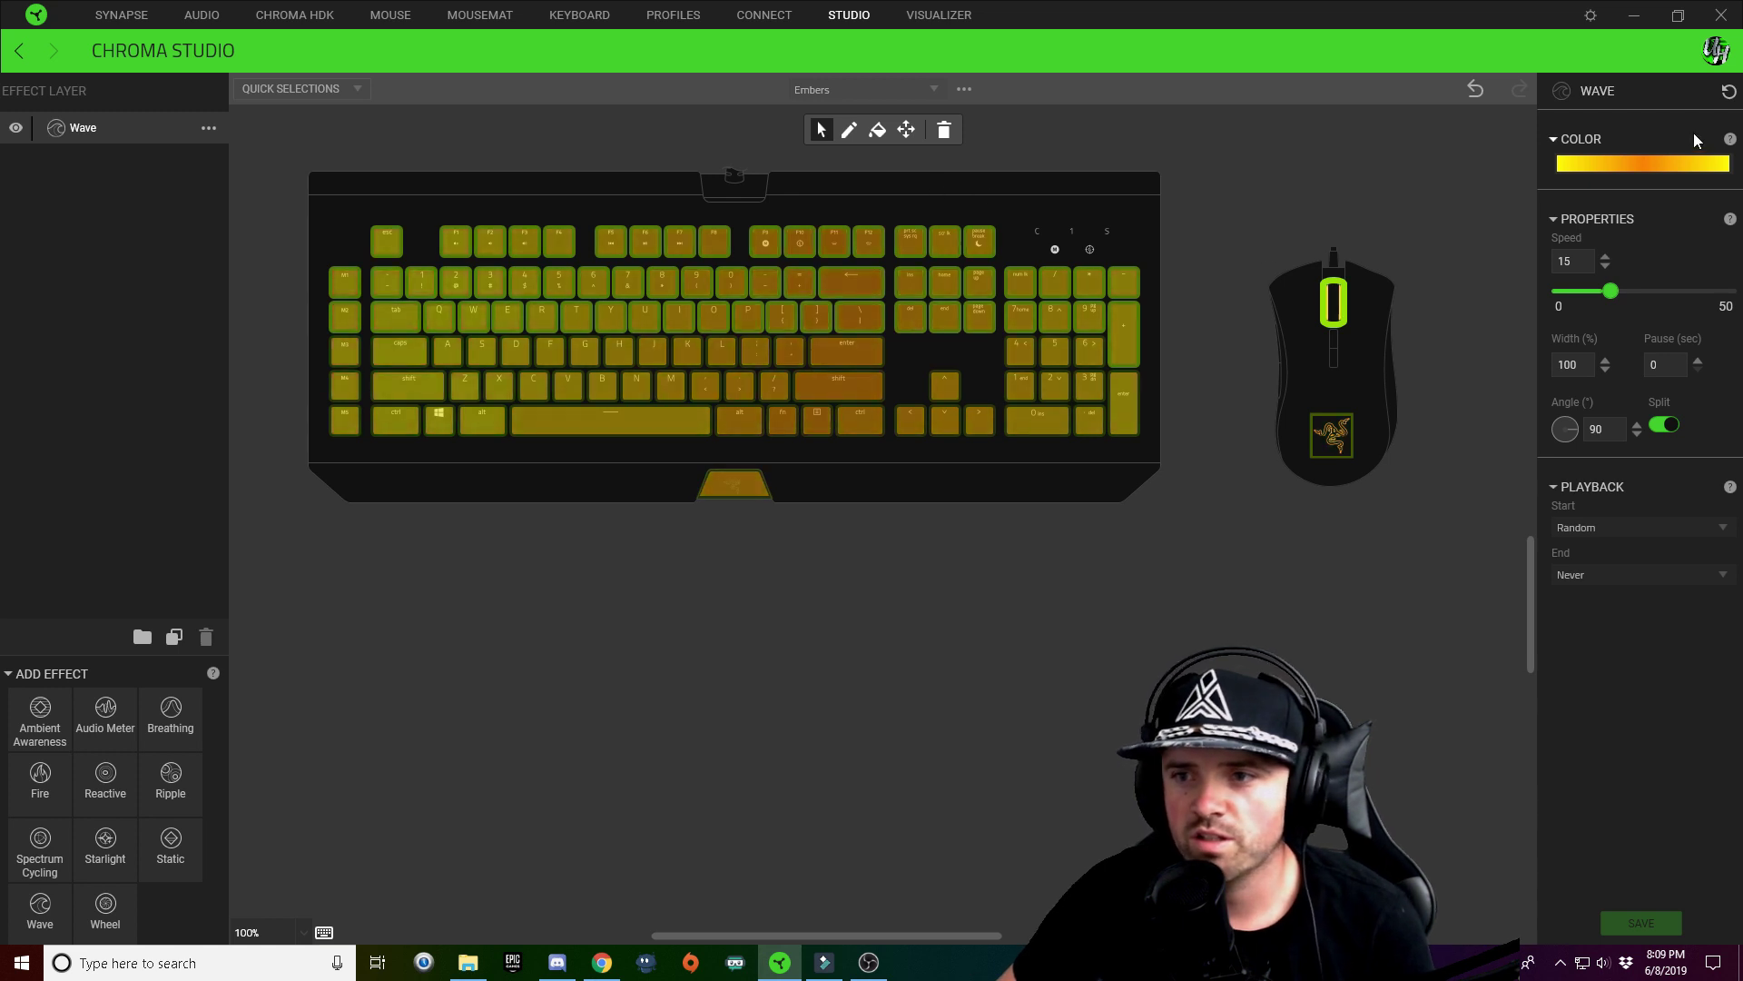
Give the selected rows an orange–red–yellow gradient, then deselect the keys
left_click(1640, 167)
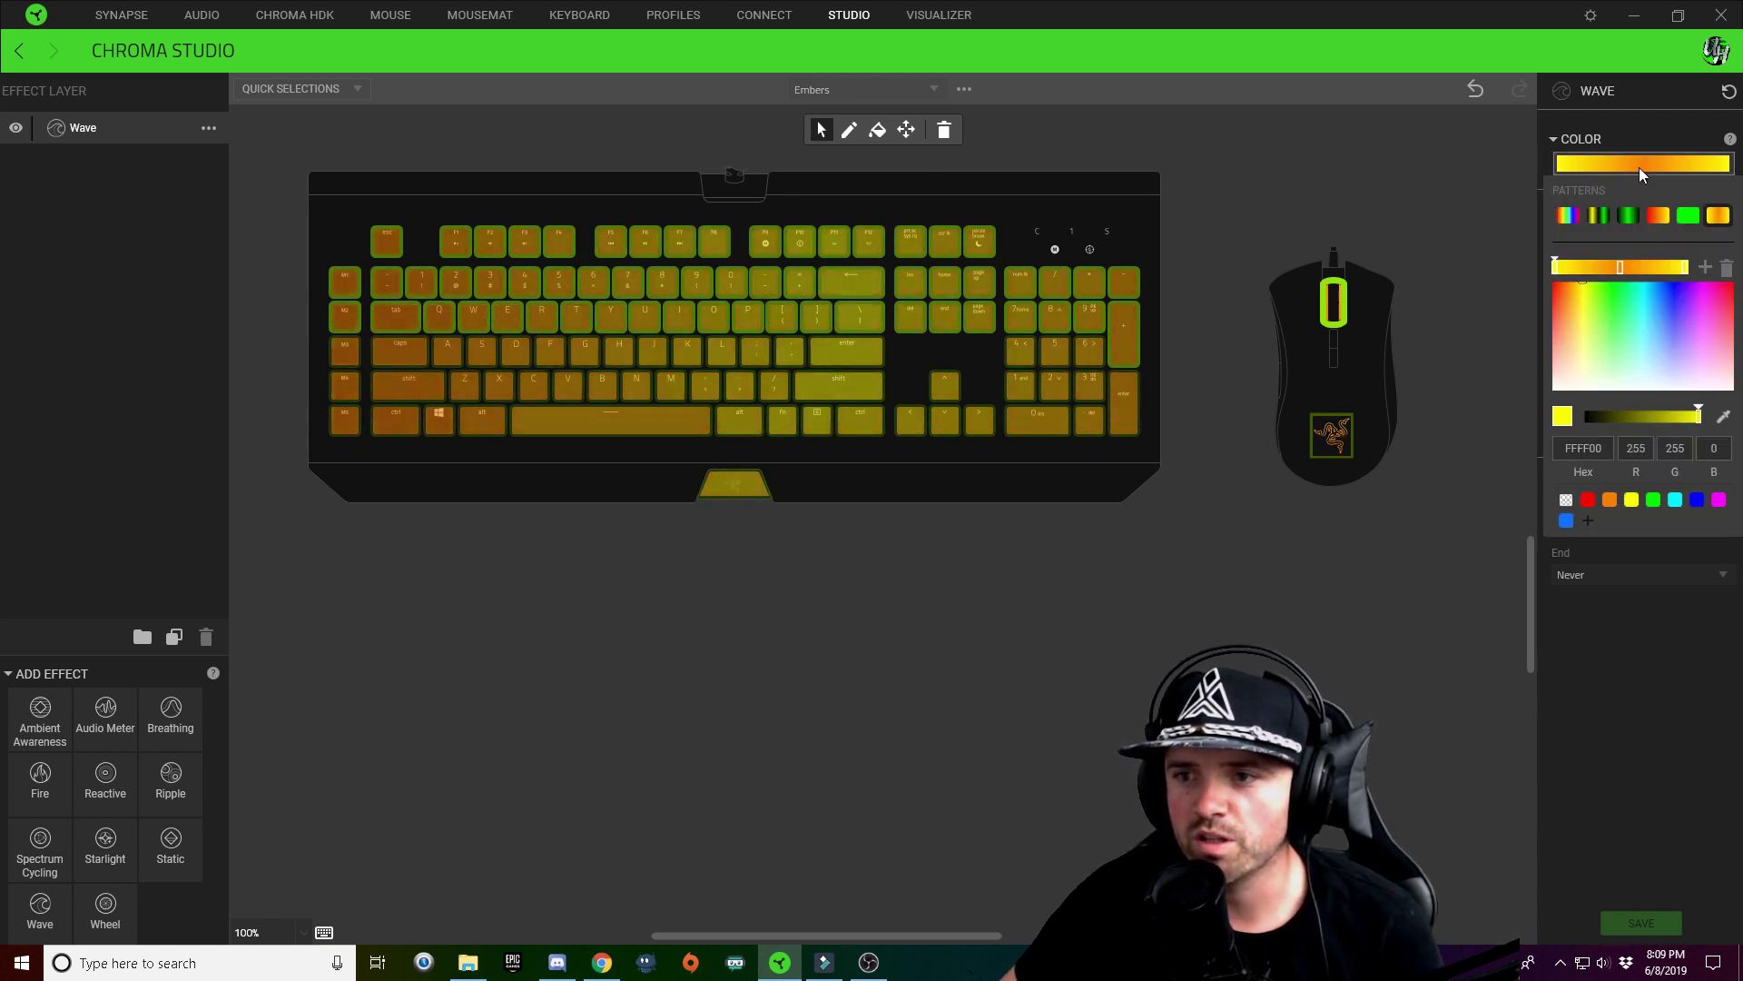
left_click(1621, 269)
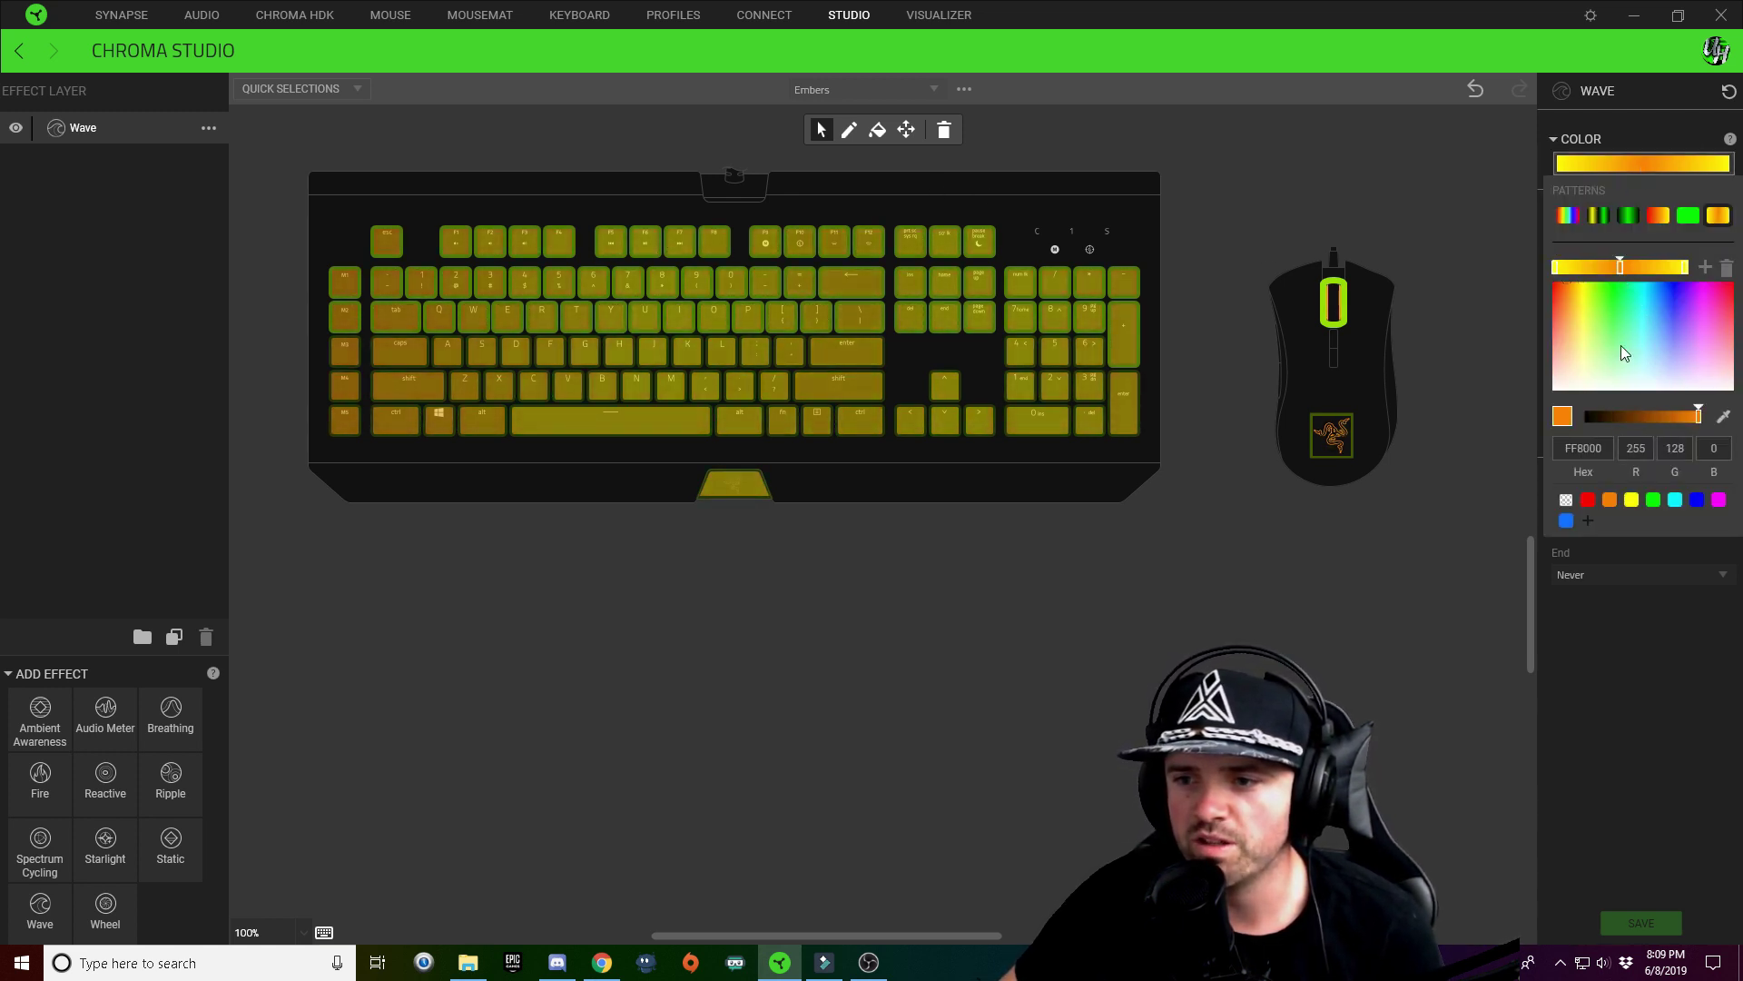
left_click(1613, 499)
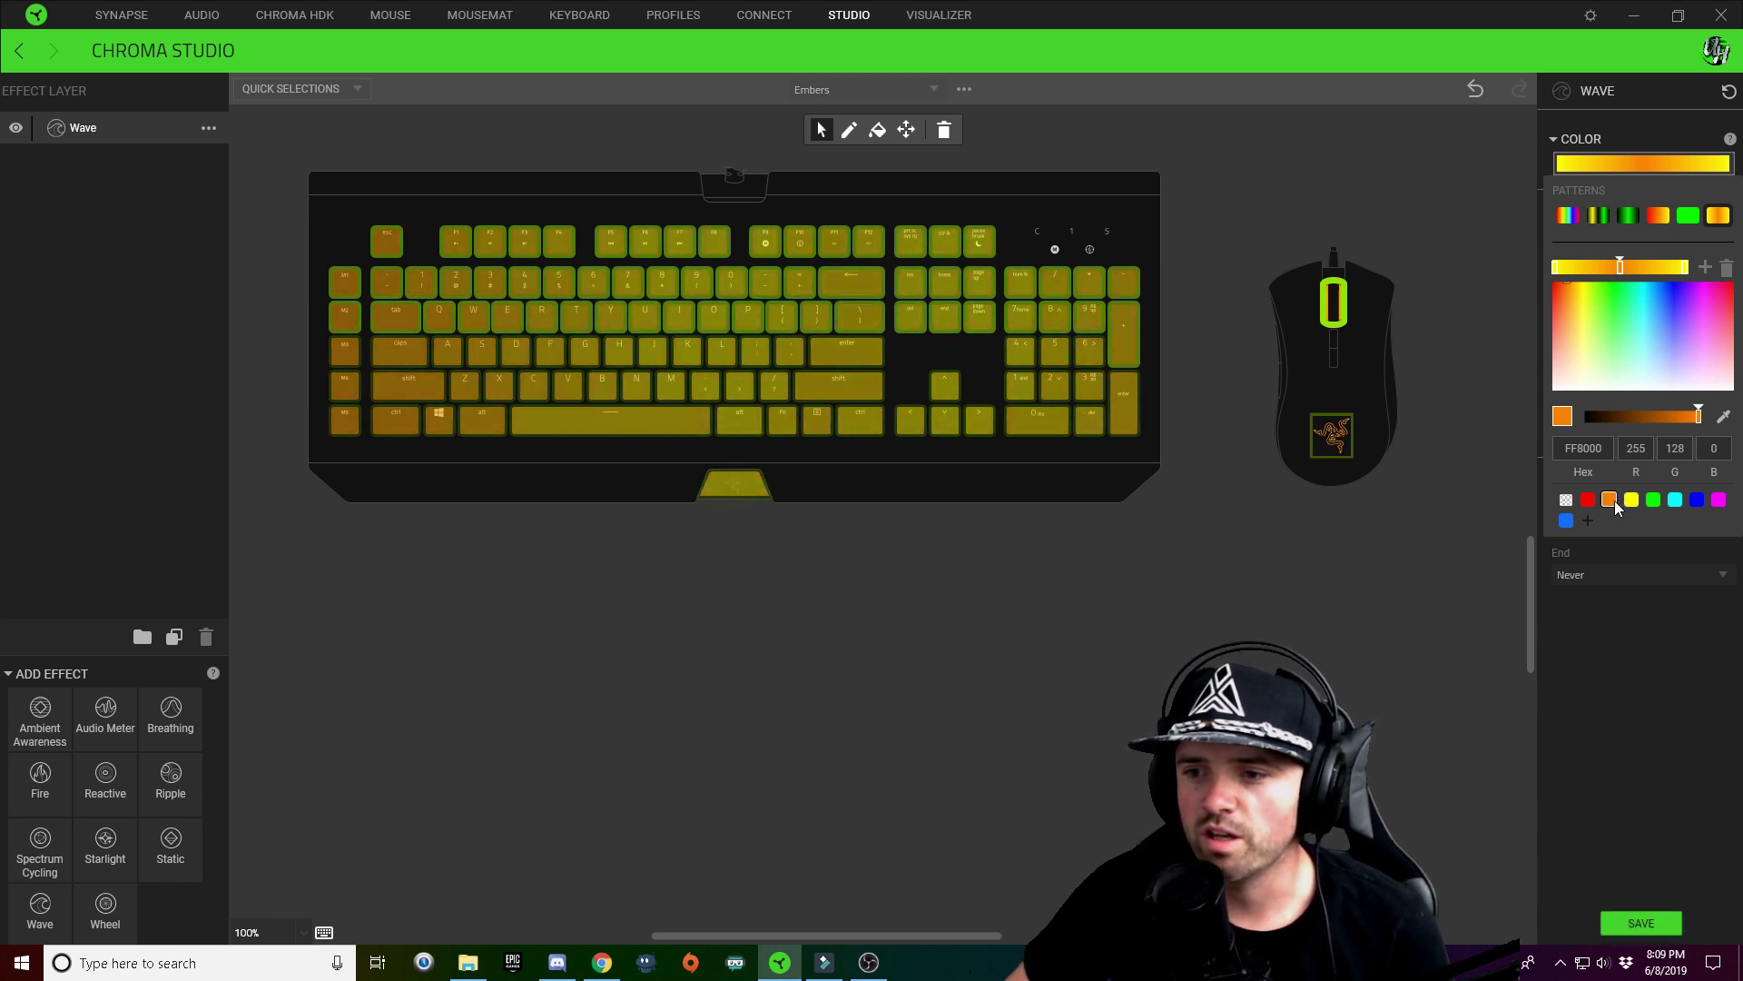
left_click(1586, 500)
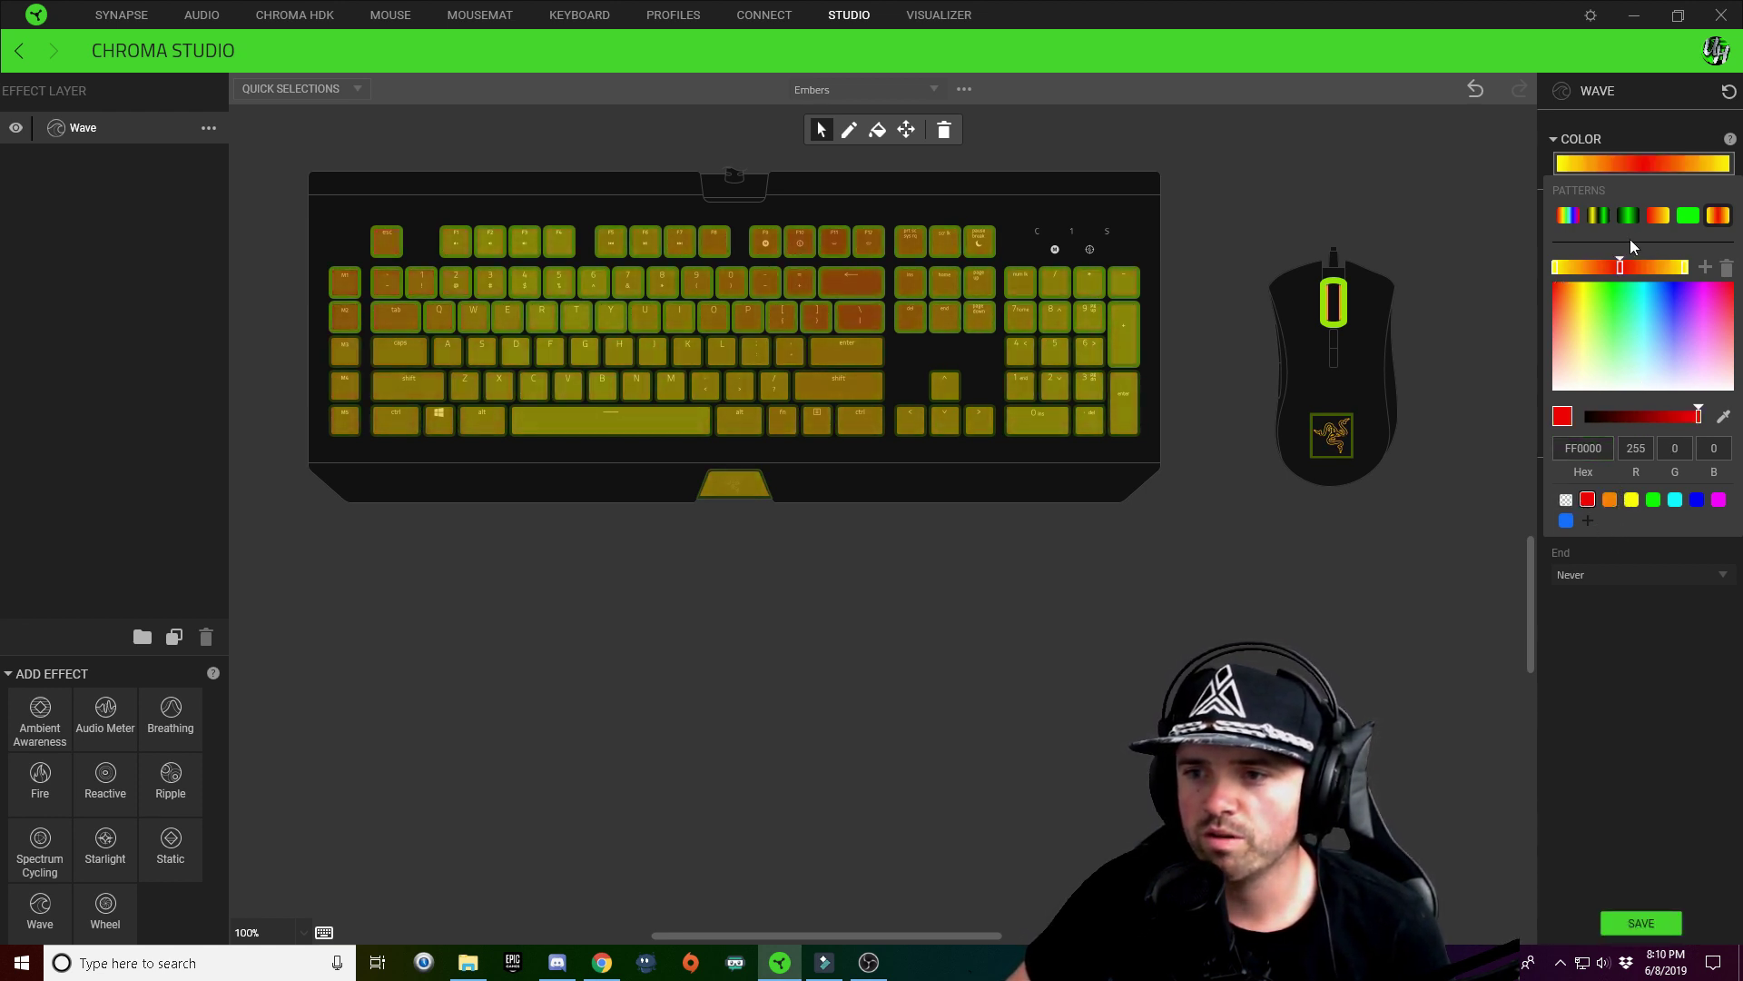
left_click(1555, 265)
left_click(1609, 498)
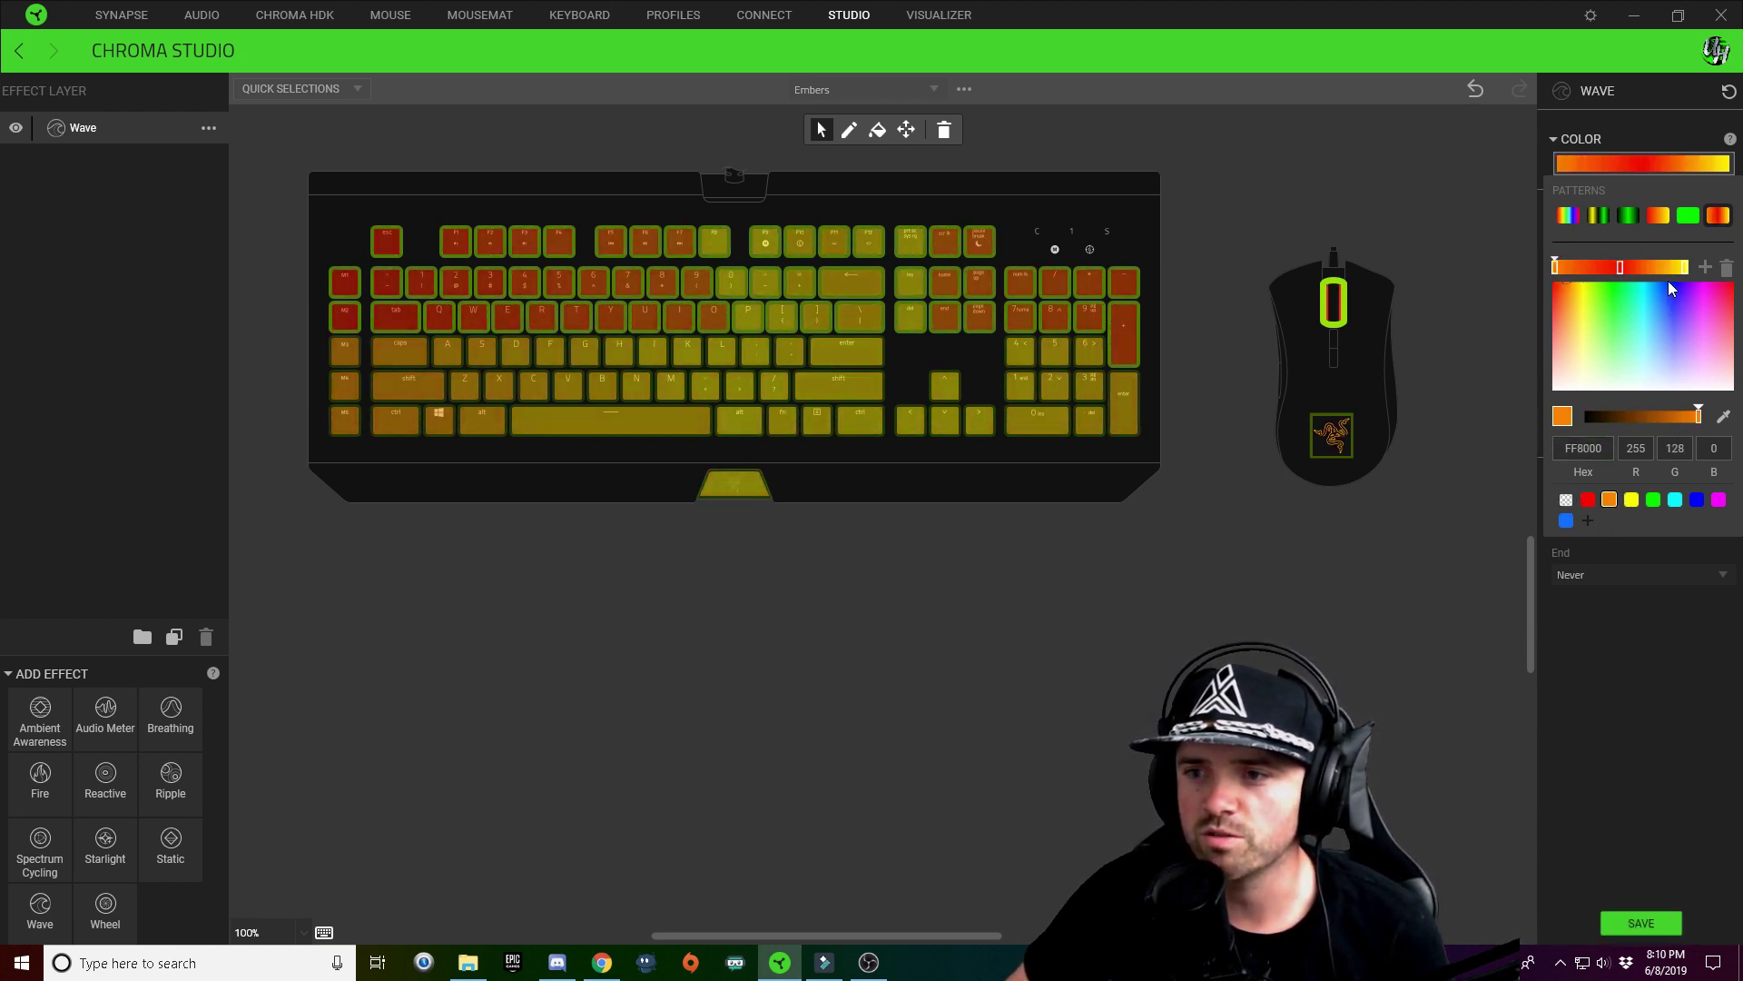
left_click(1686, 263)
left_click(1217, 445)
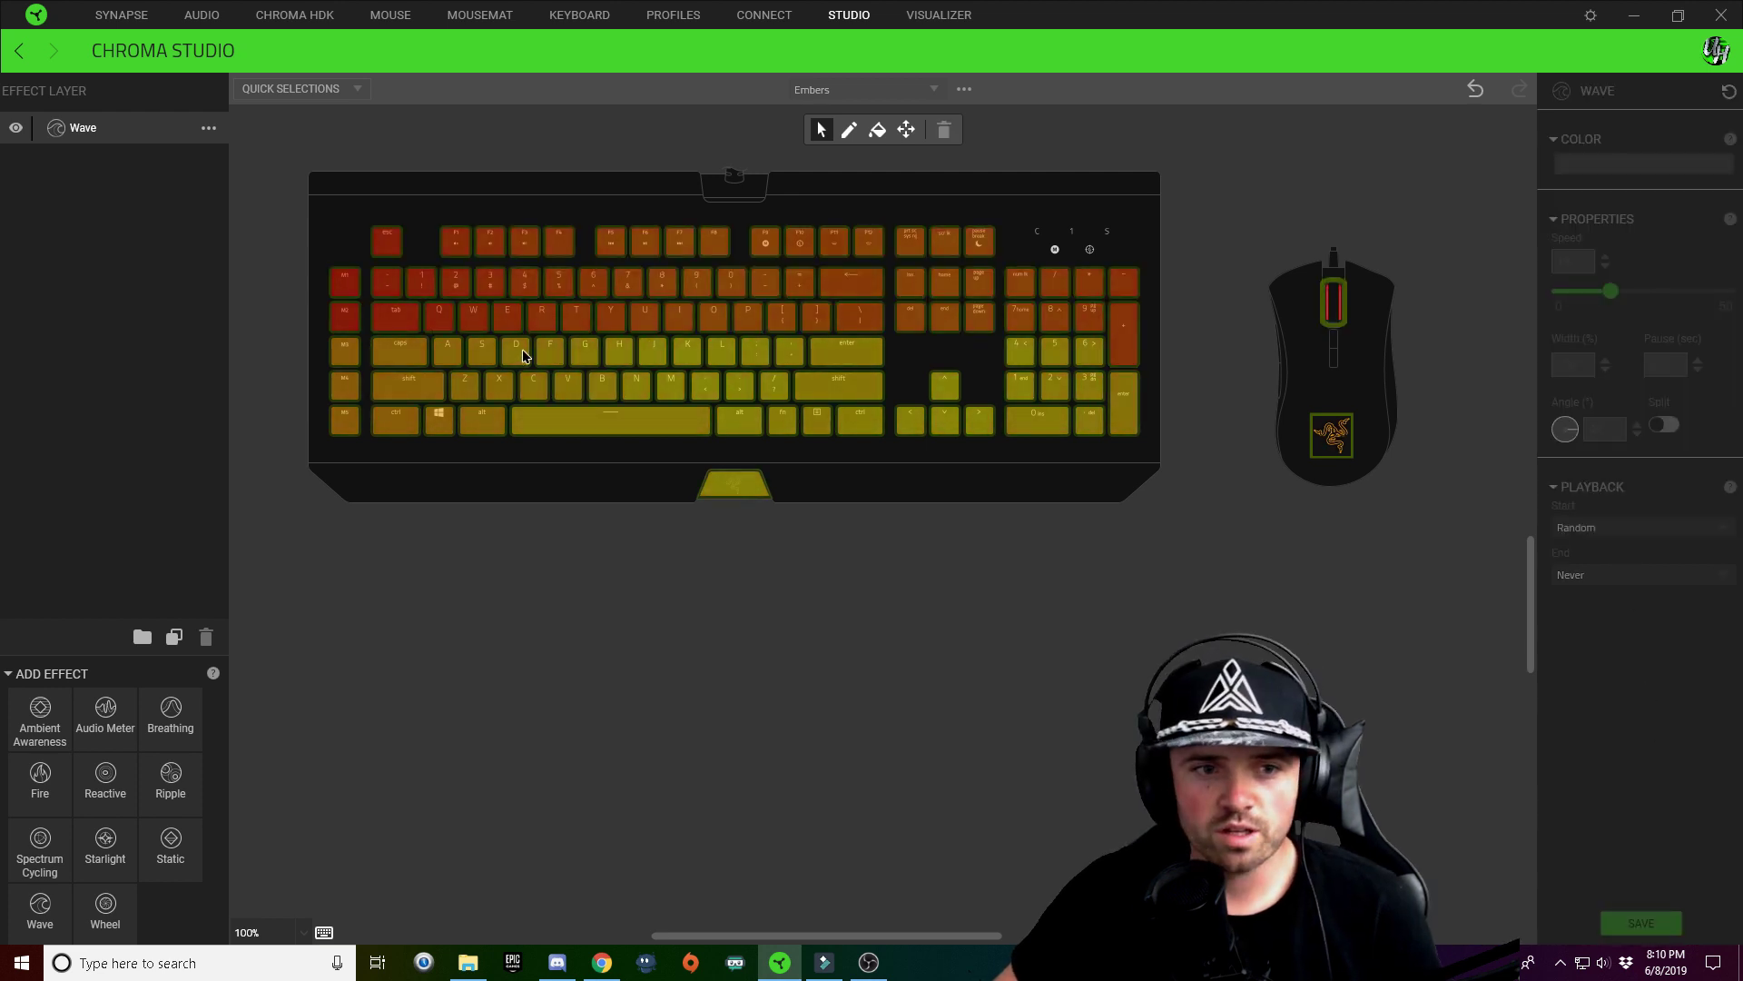
Select the Z, D, E, left arrow and down arrow keys
left_click(472, 395)
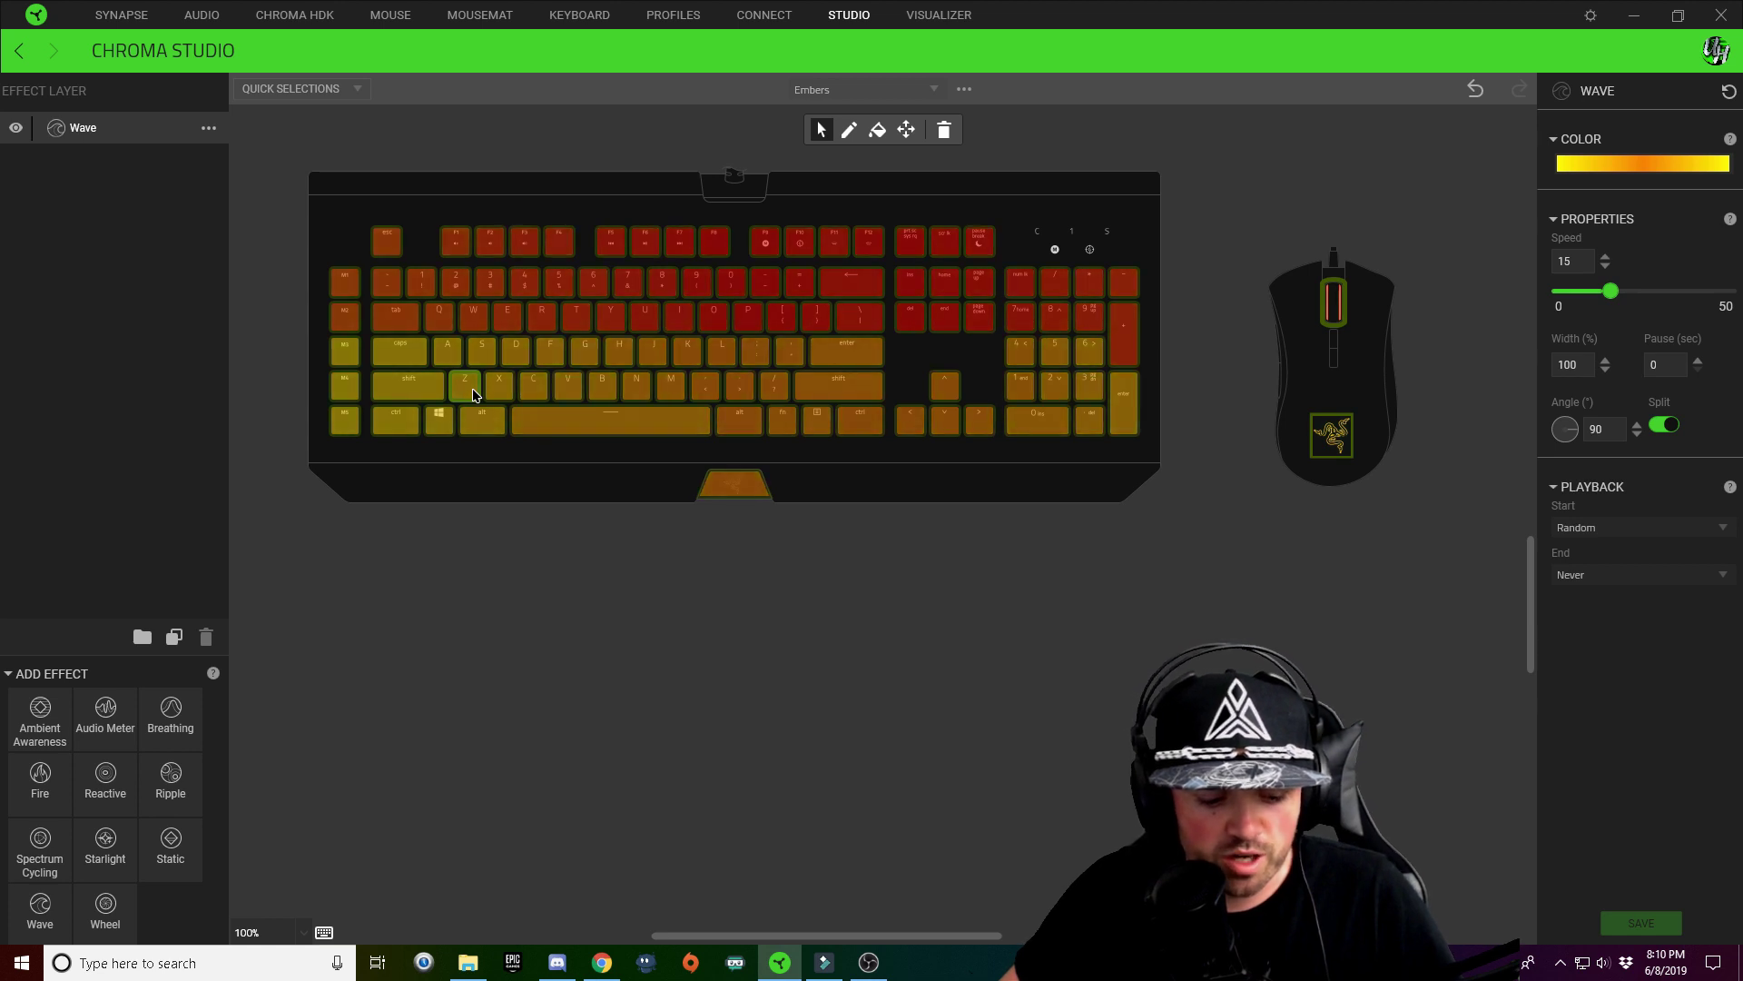
mouse_move(479, 395)
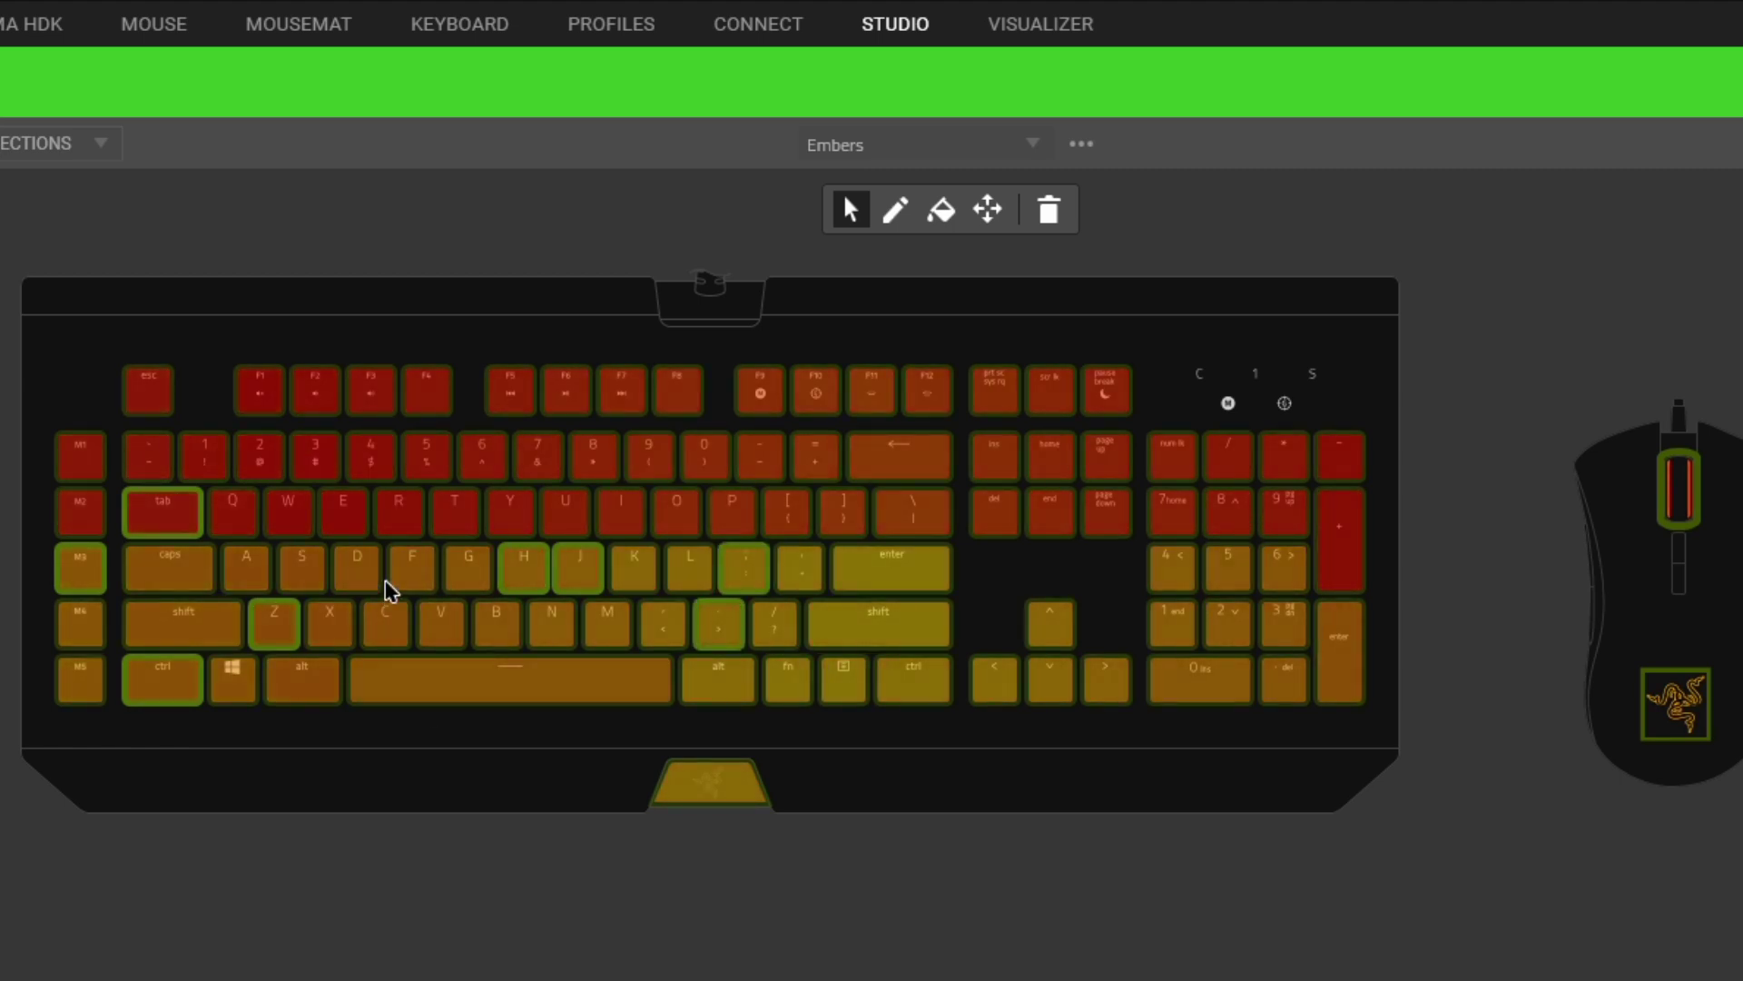
left_click(360, 561)
left_click(345, 504)
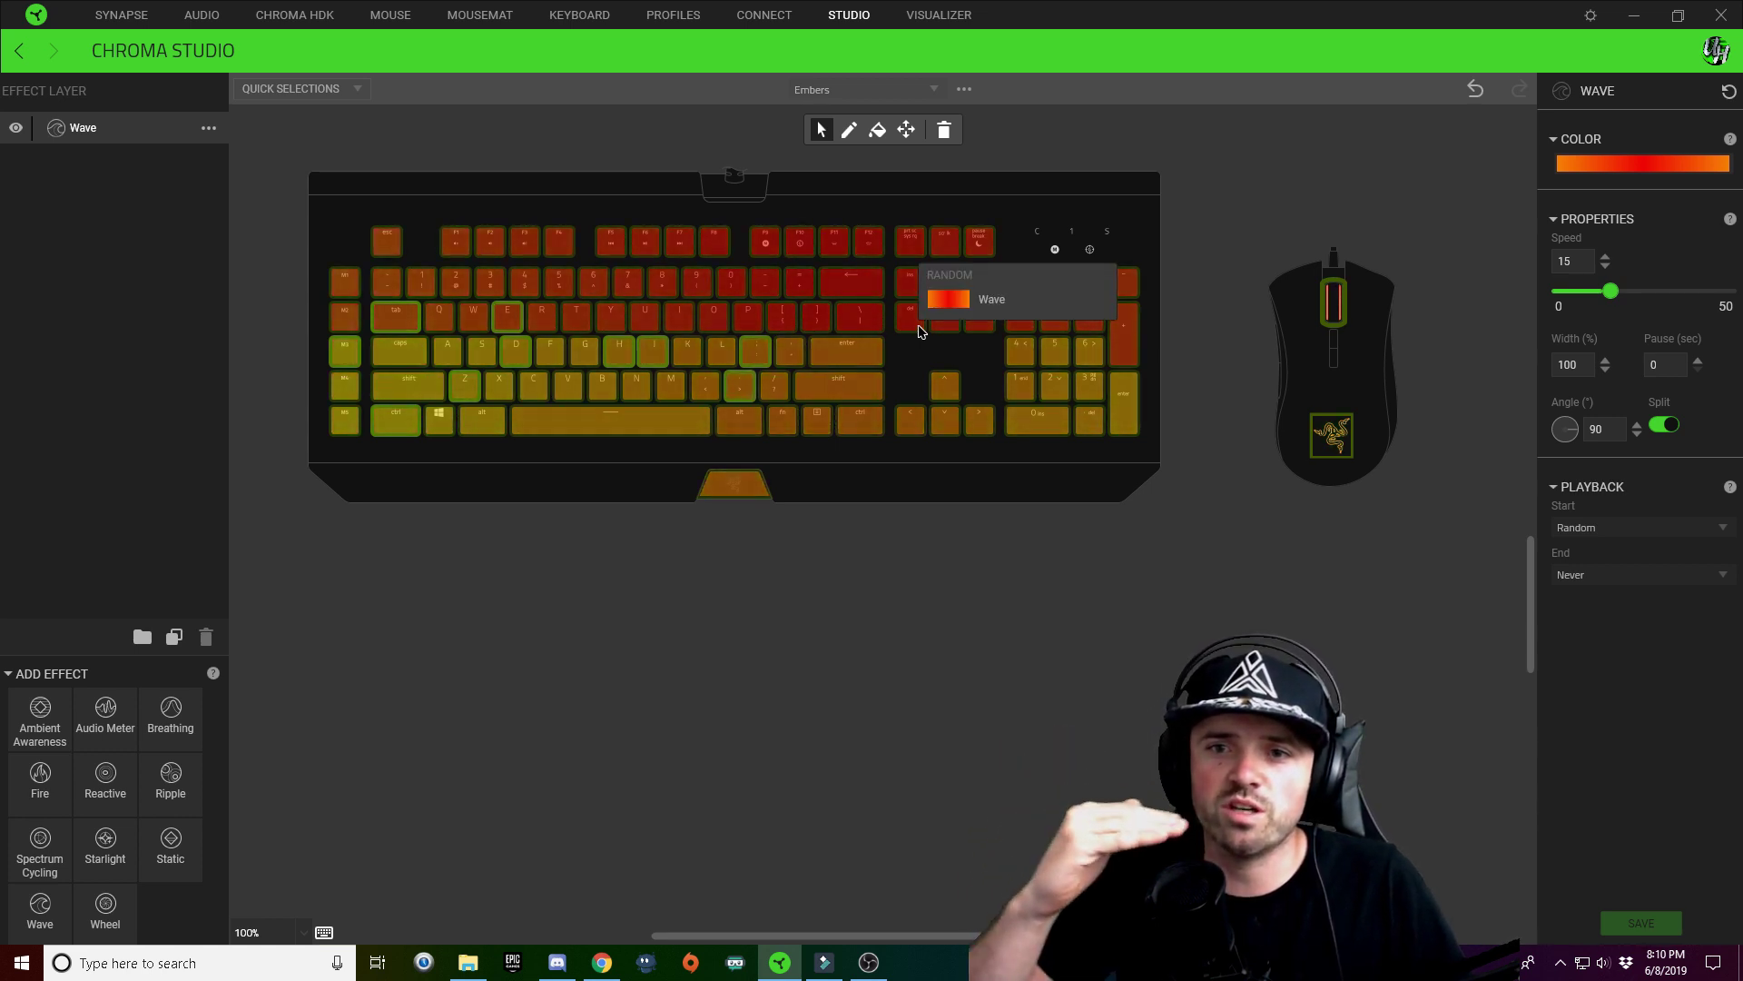
left_click_drag(942, 405, 886, 433)
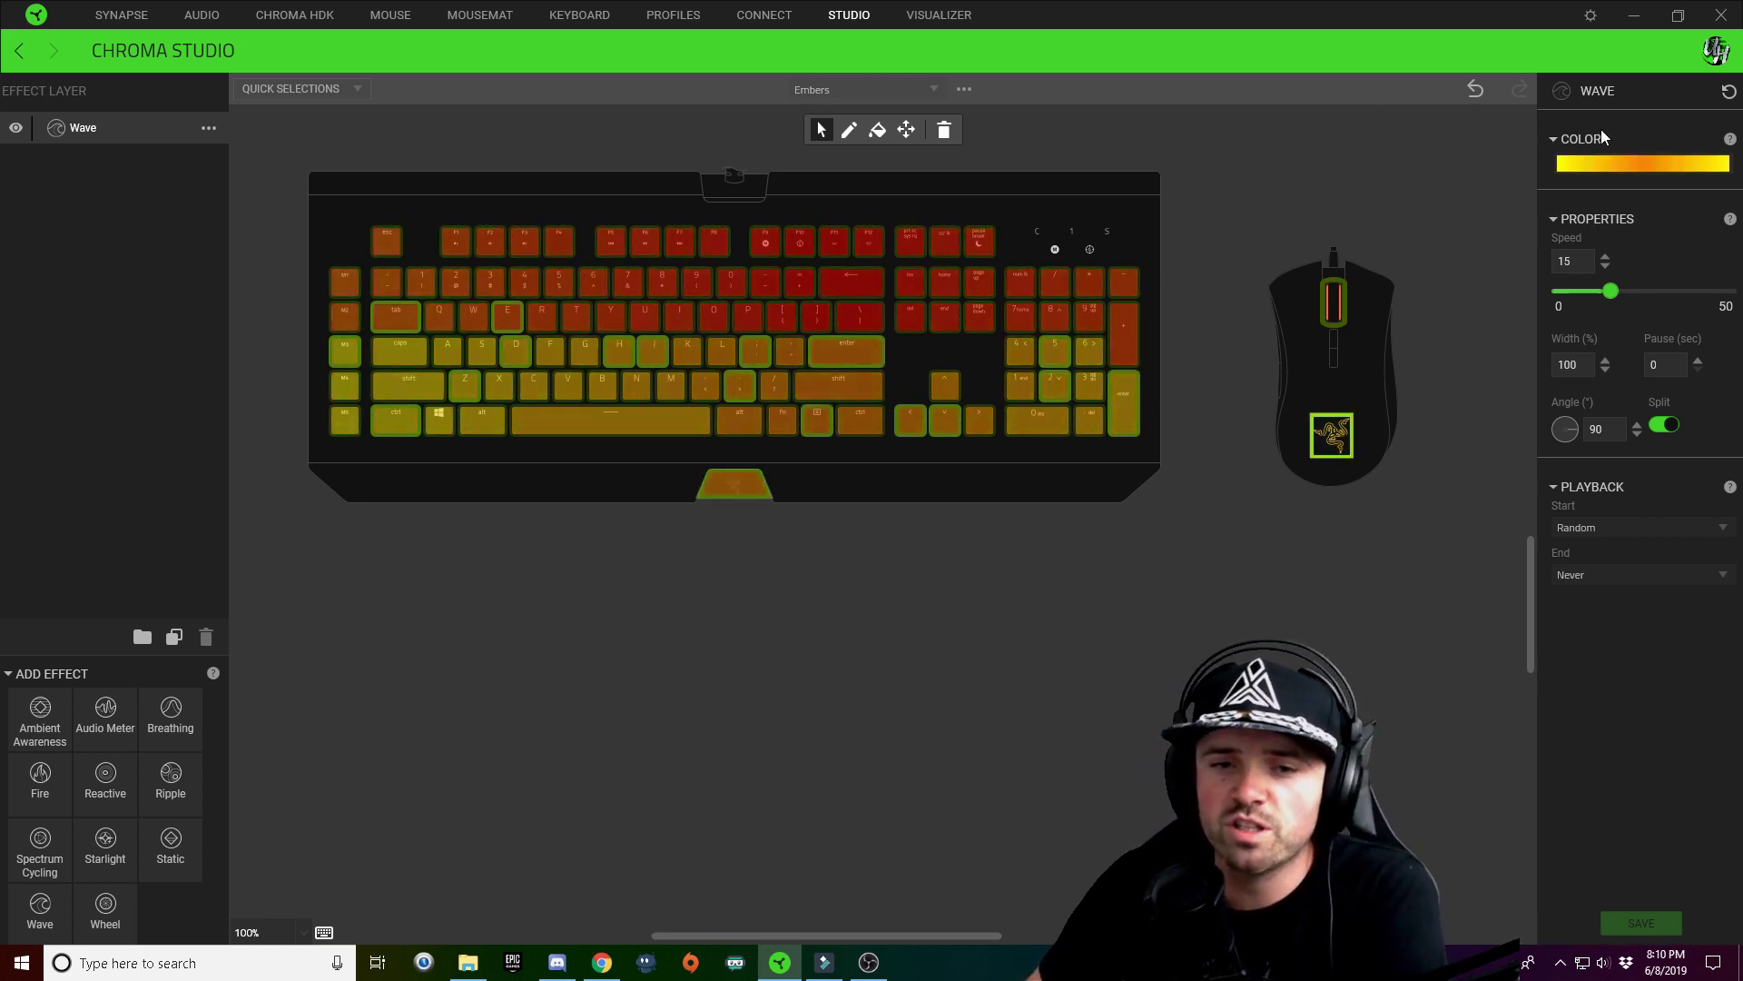
Set the wave angle to 35° and speed to 22, then save
left_click_drag(1569, 436, 1573, 428)
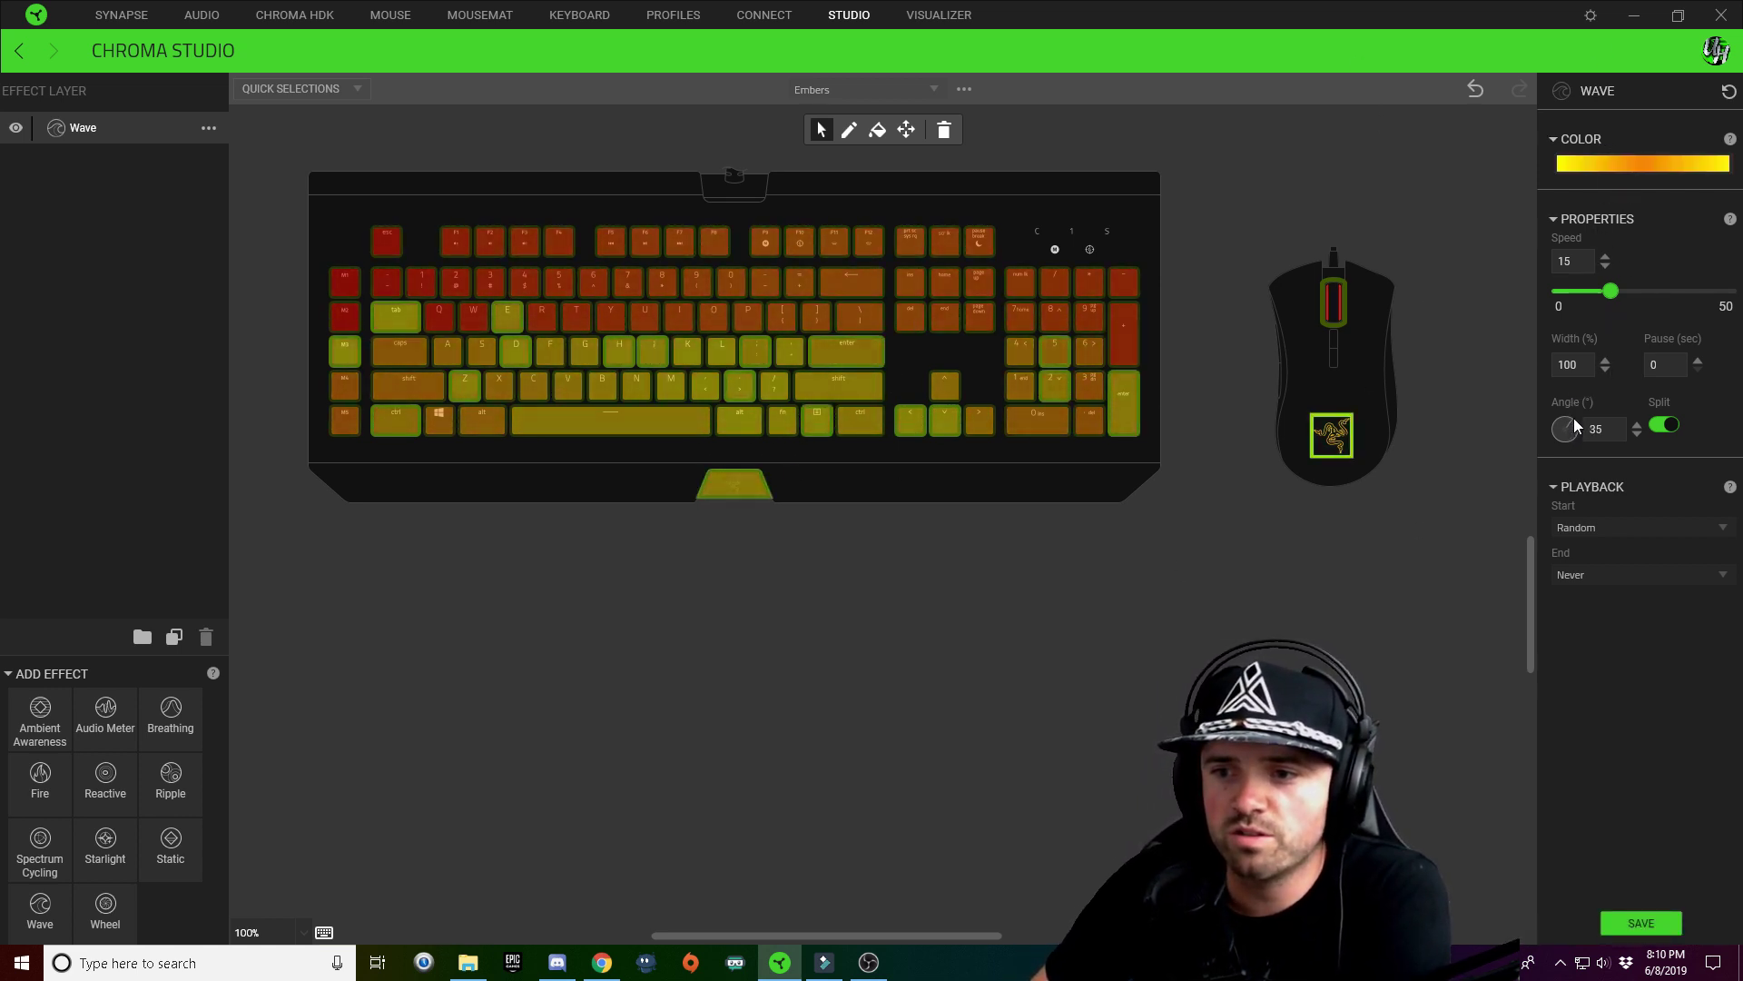
double_click(1560, 261)
type("22")
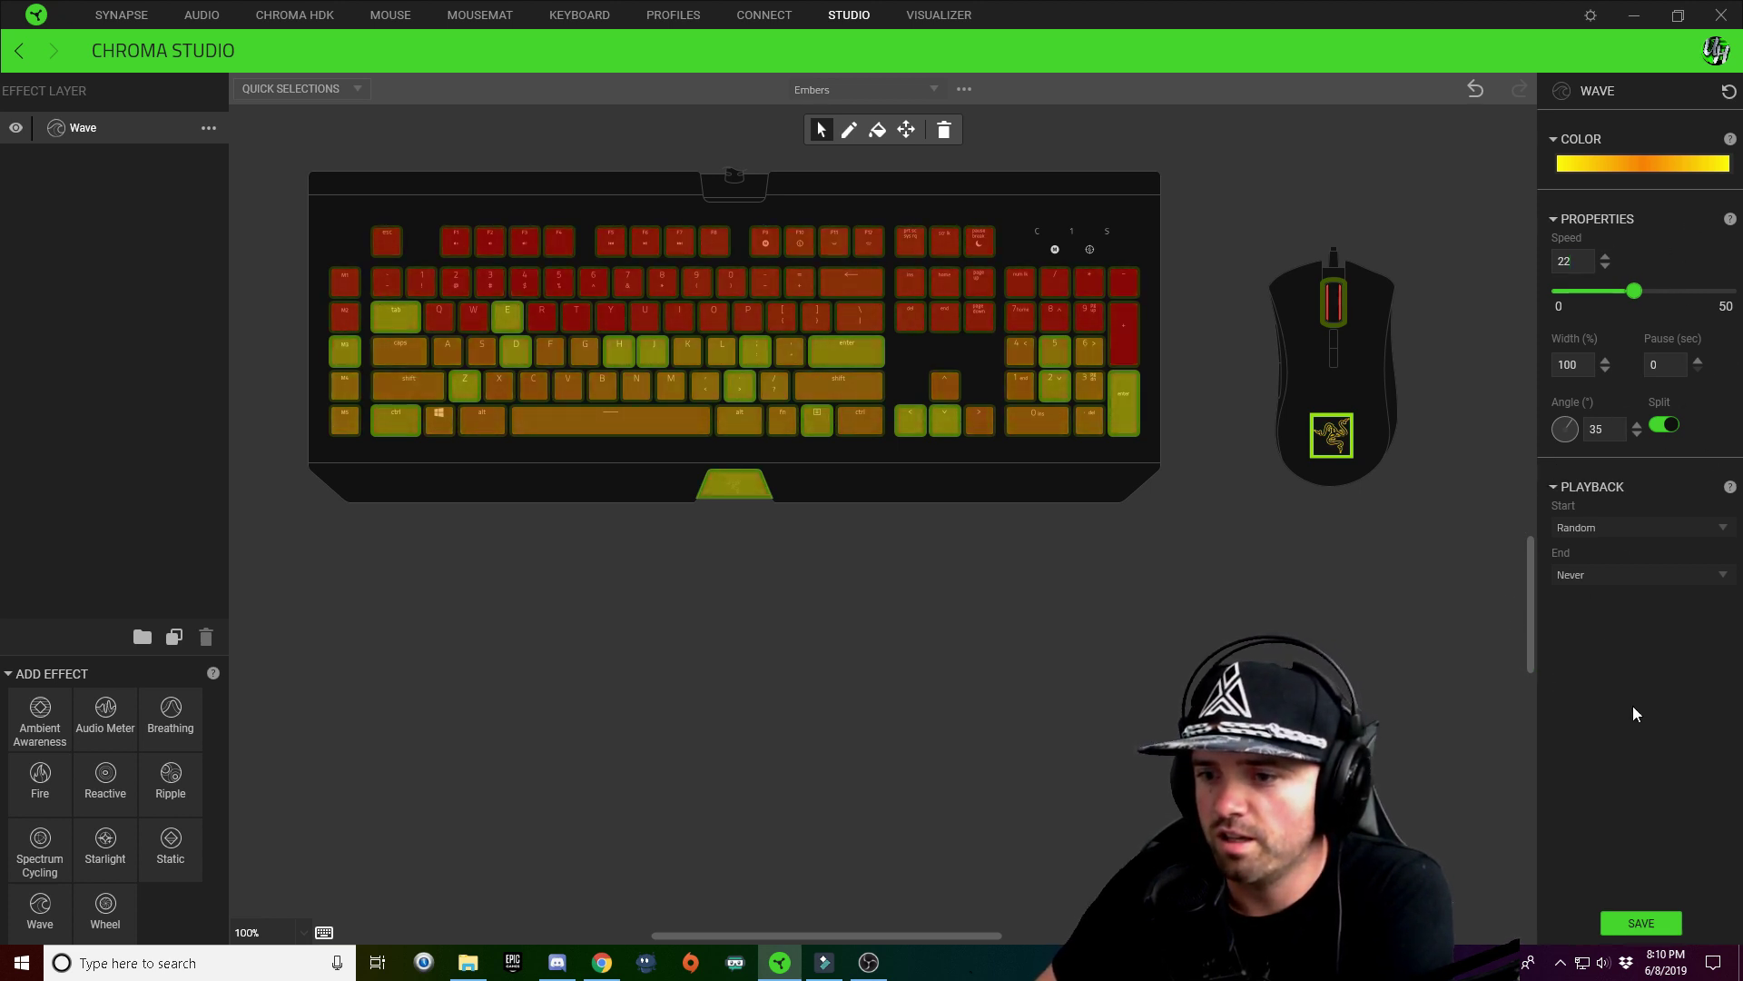
left_click(1642, 922)
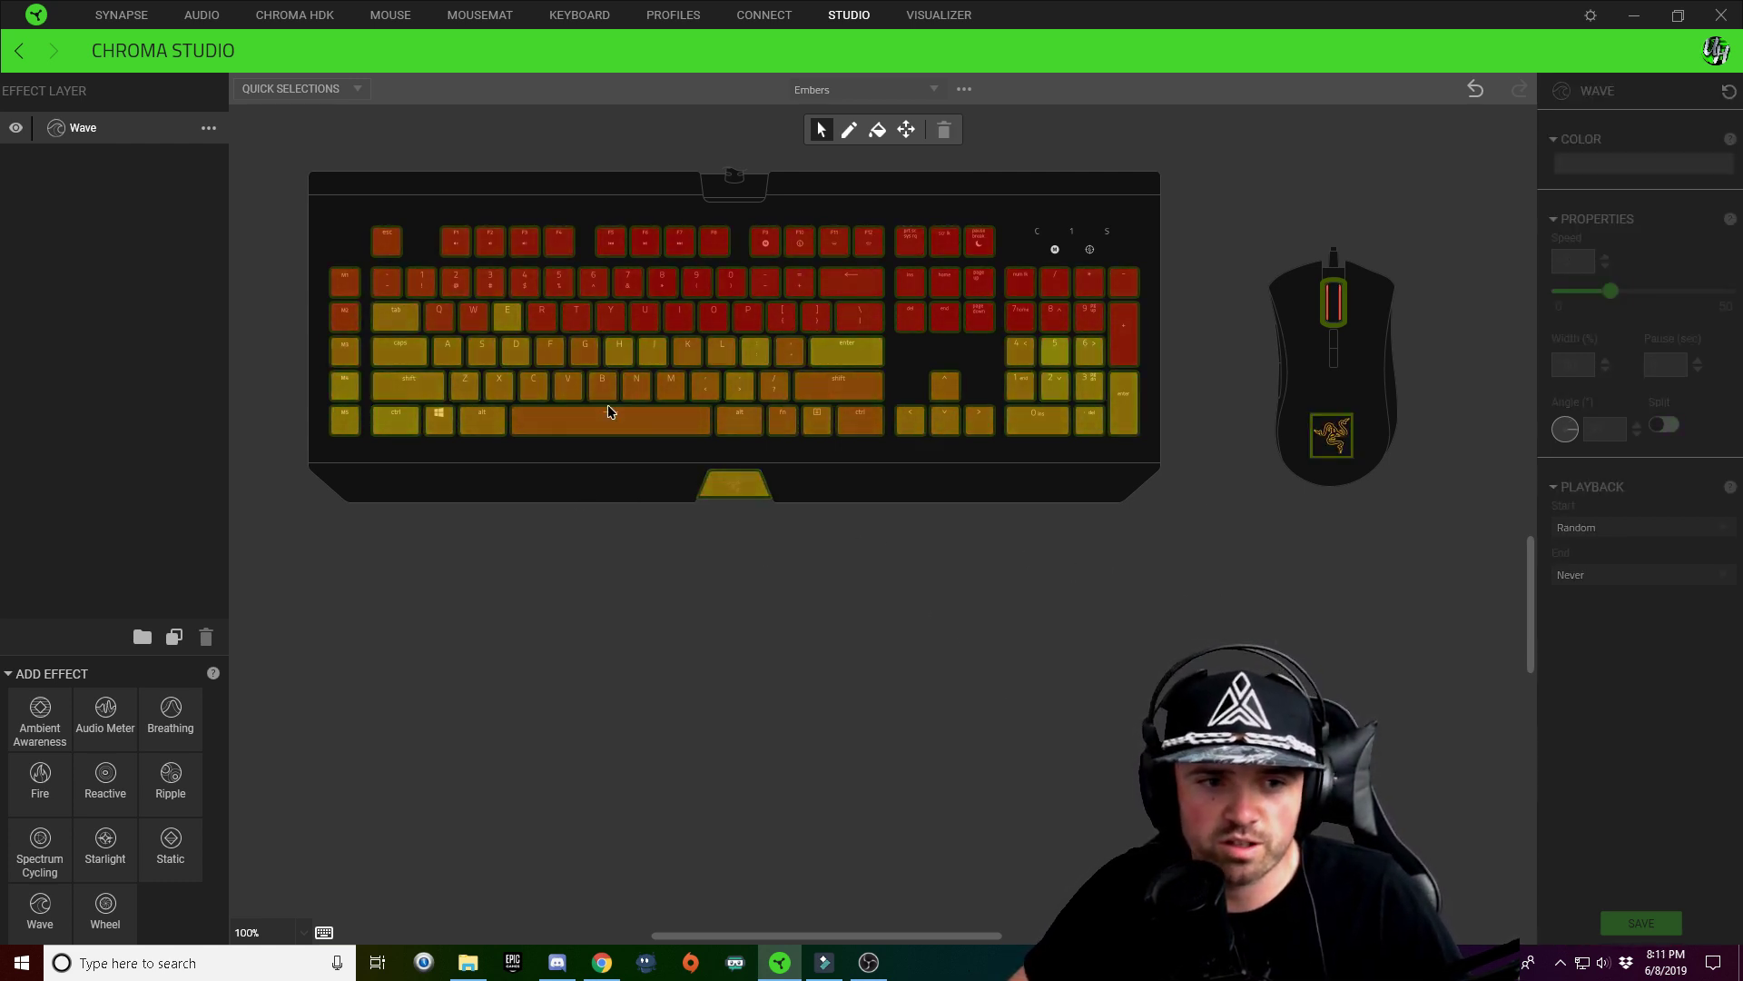
Select the left Shift, S, O, L and spacebar keys
left_click(396, 385)
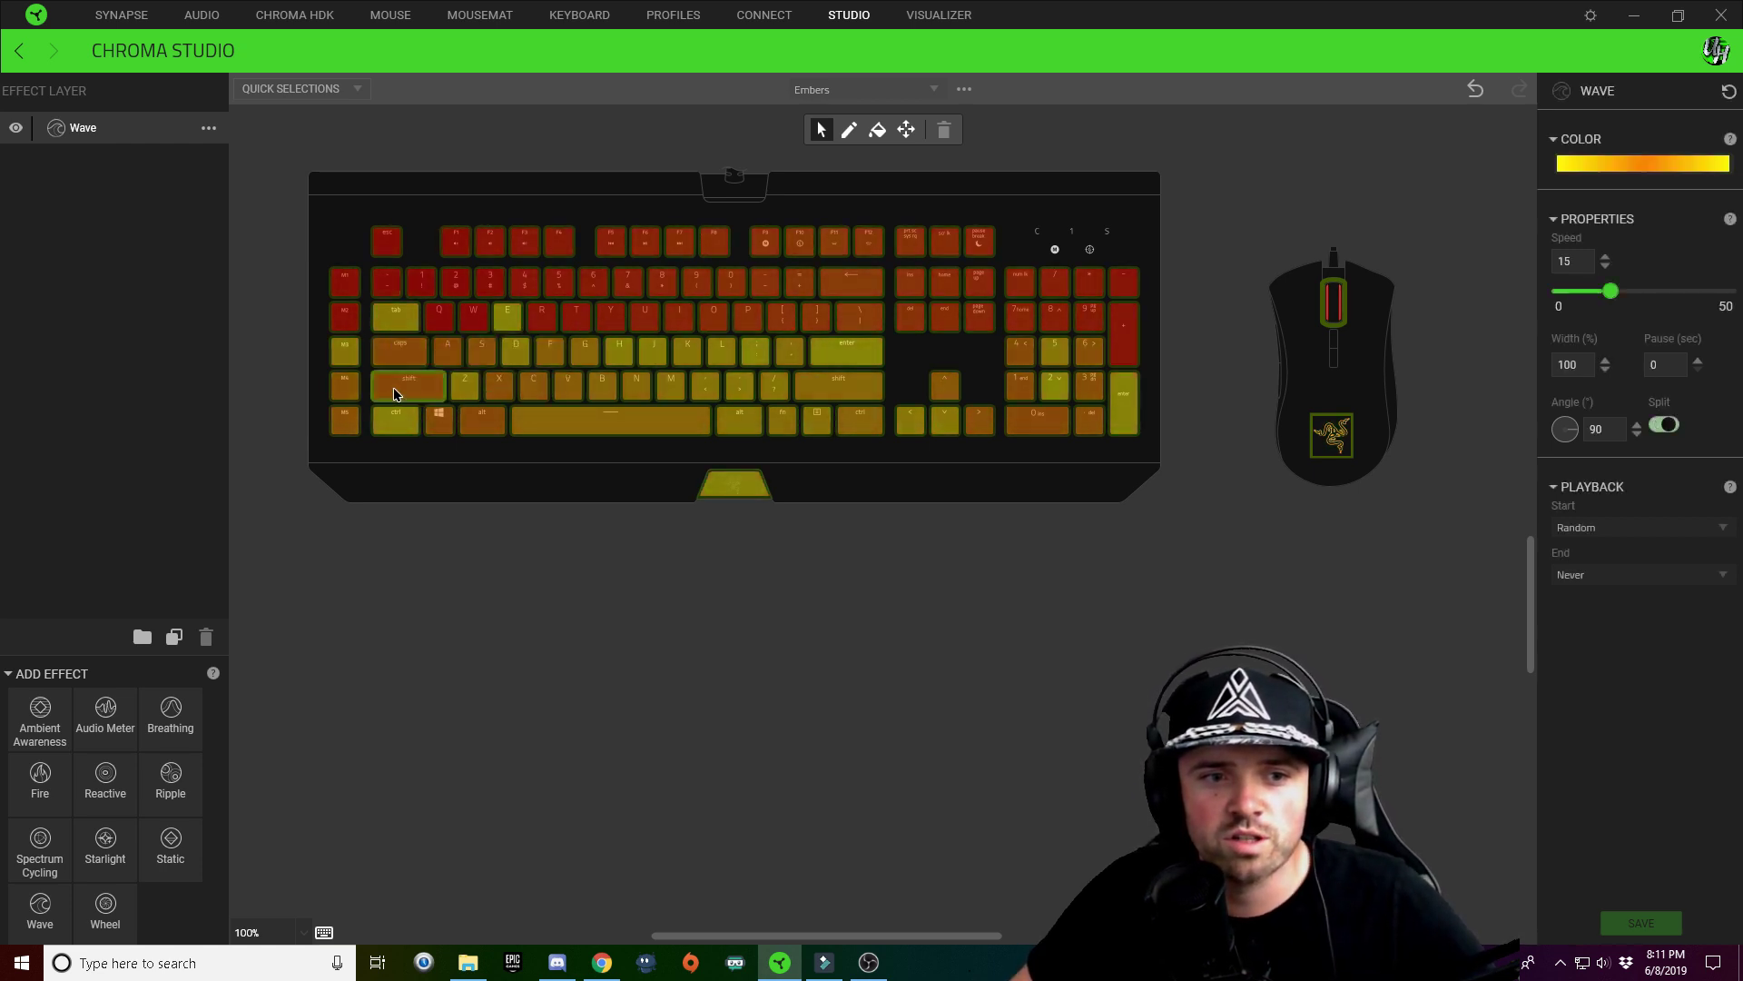
left_click(481, 347)
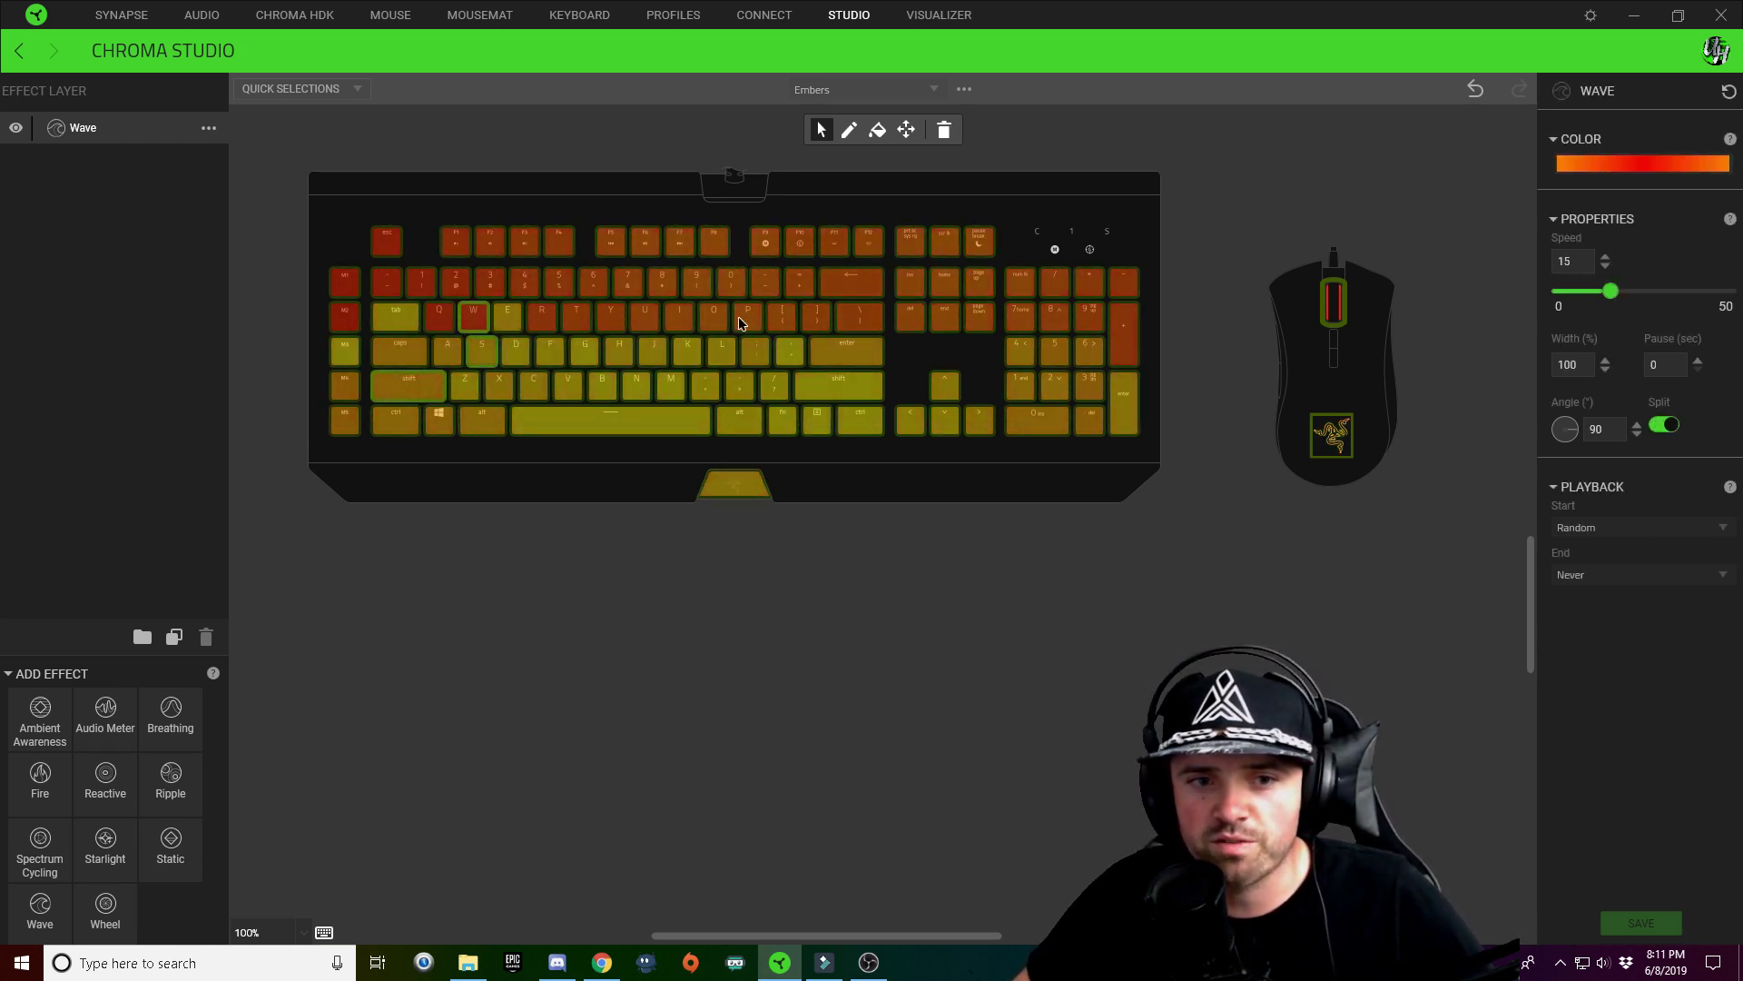
left_click(713, 316)
left_click(719, 352)
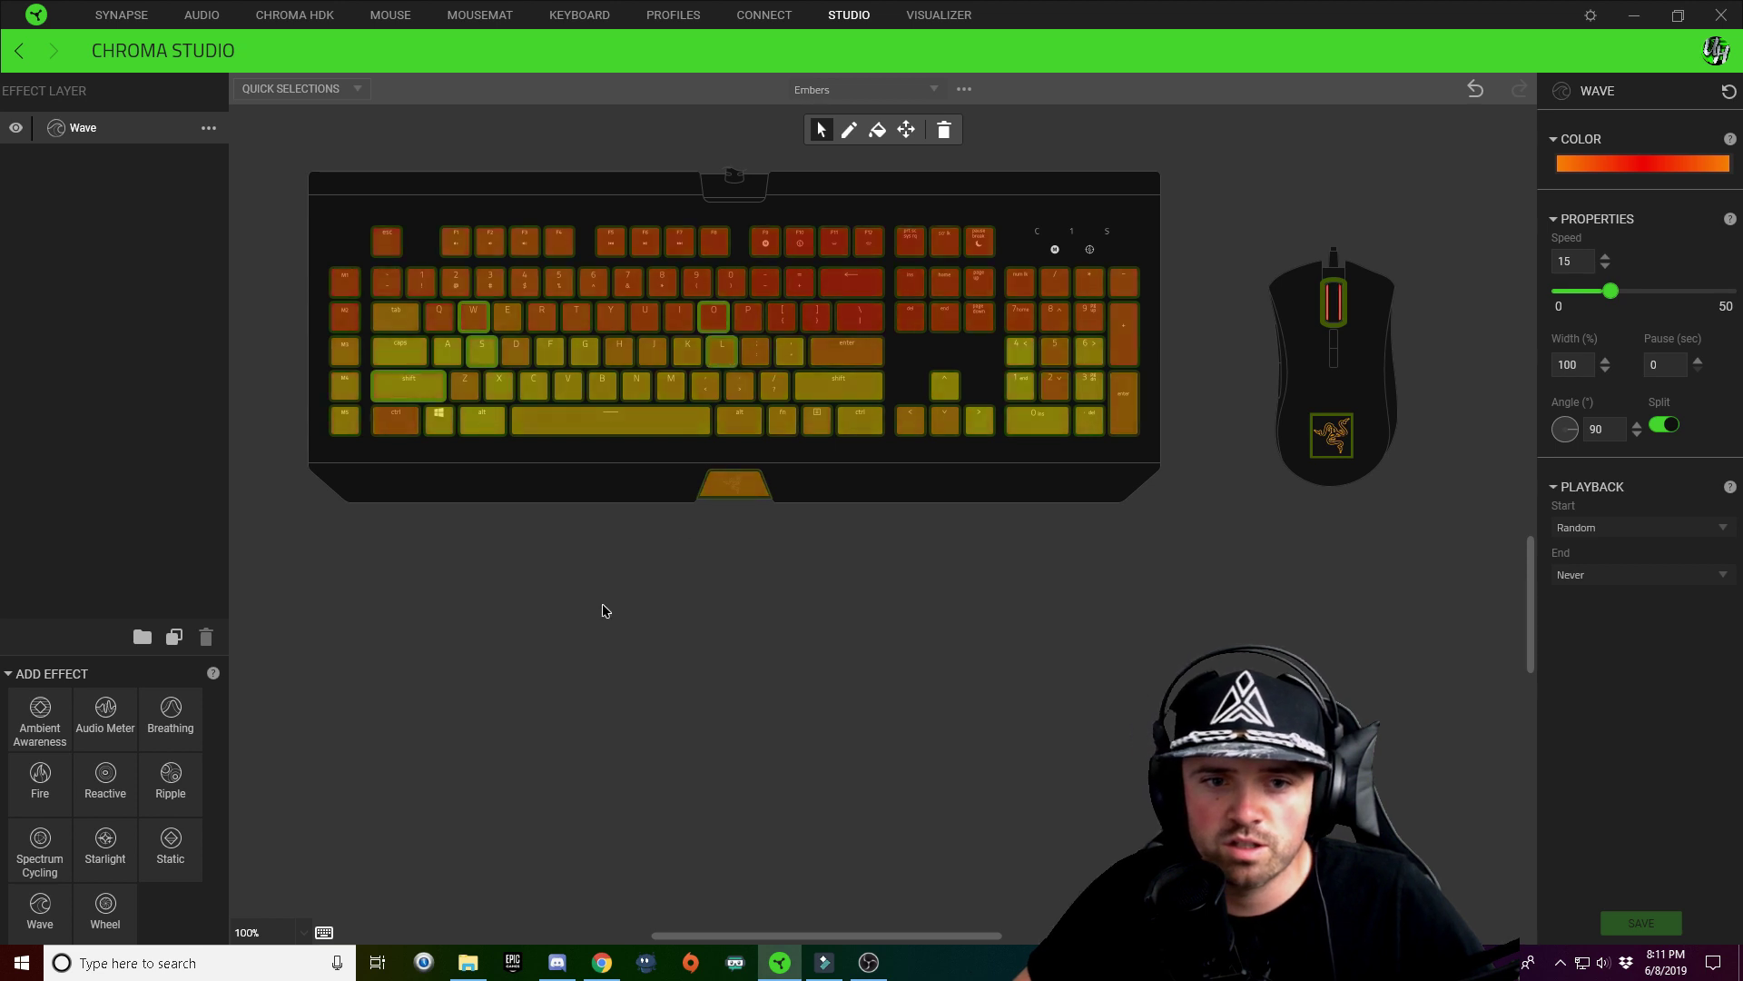
left_click(664, 416)
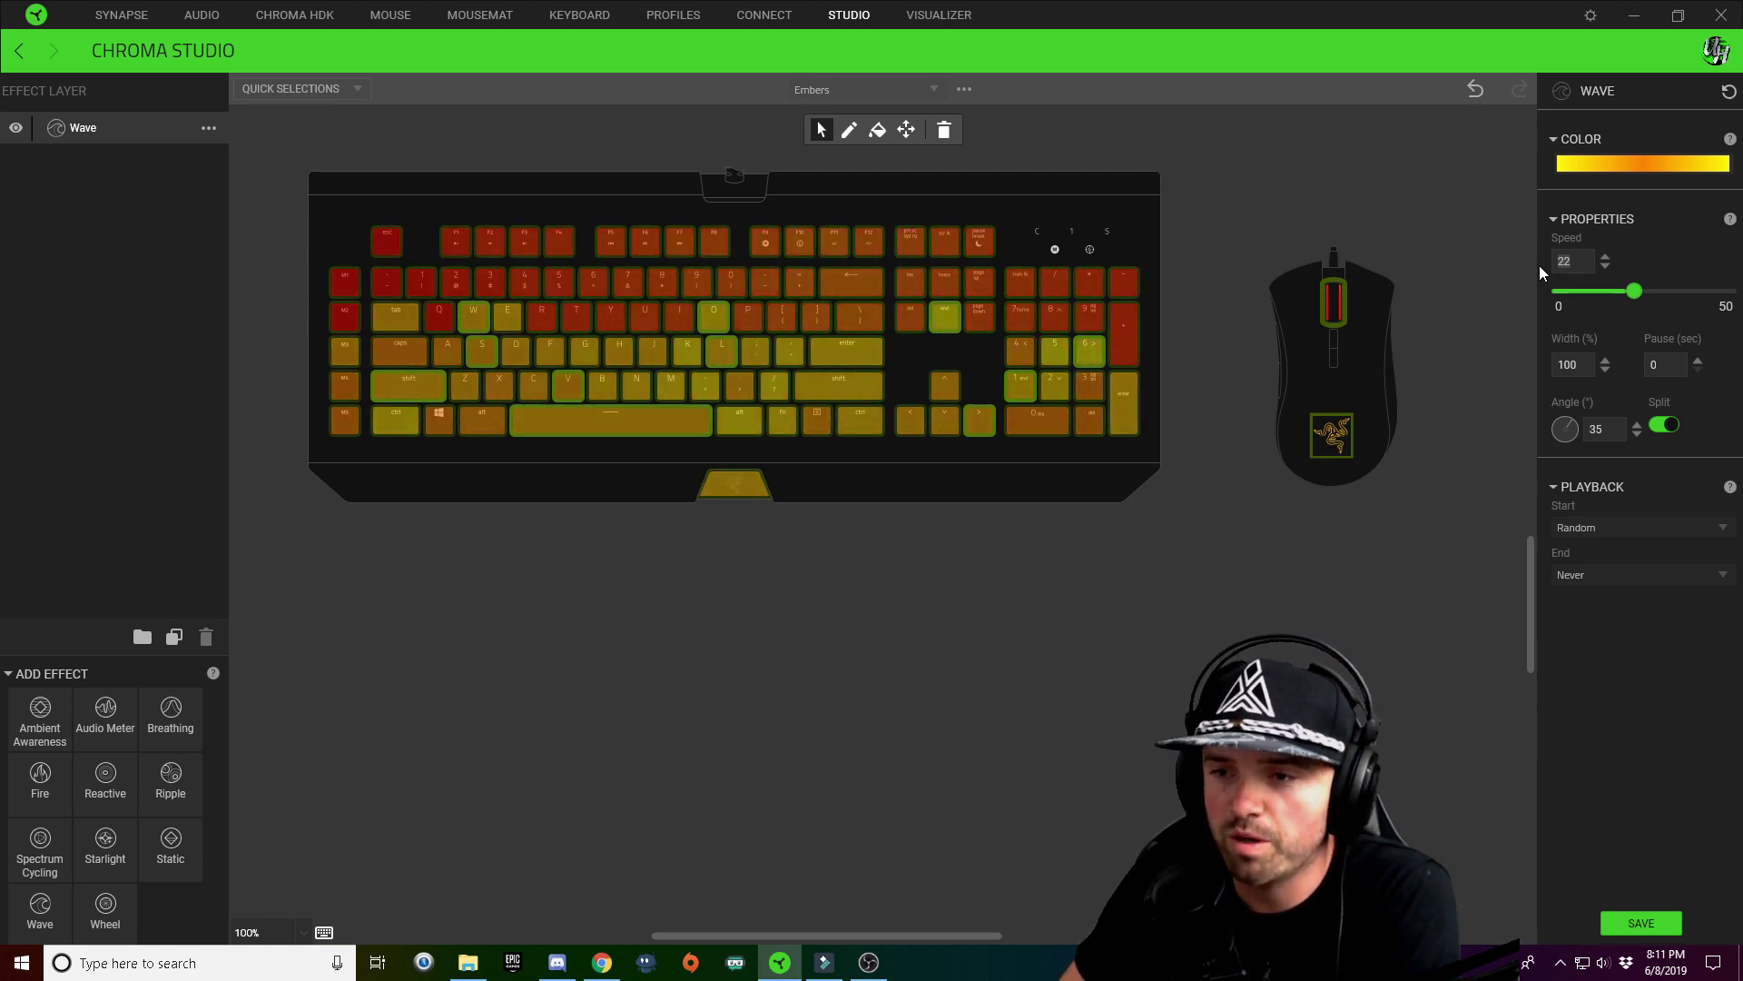
Set the wave speed to 25 and angle to 289°, save, then select the 5 key
type("25")
left_click(1555, 433)
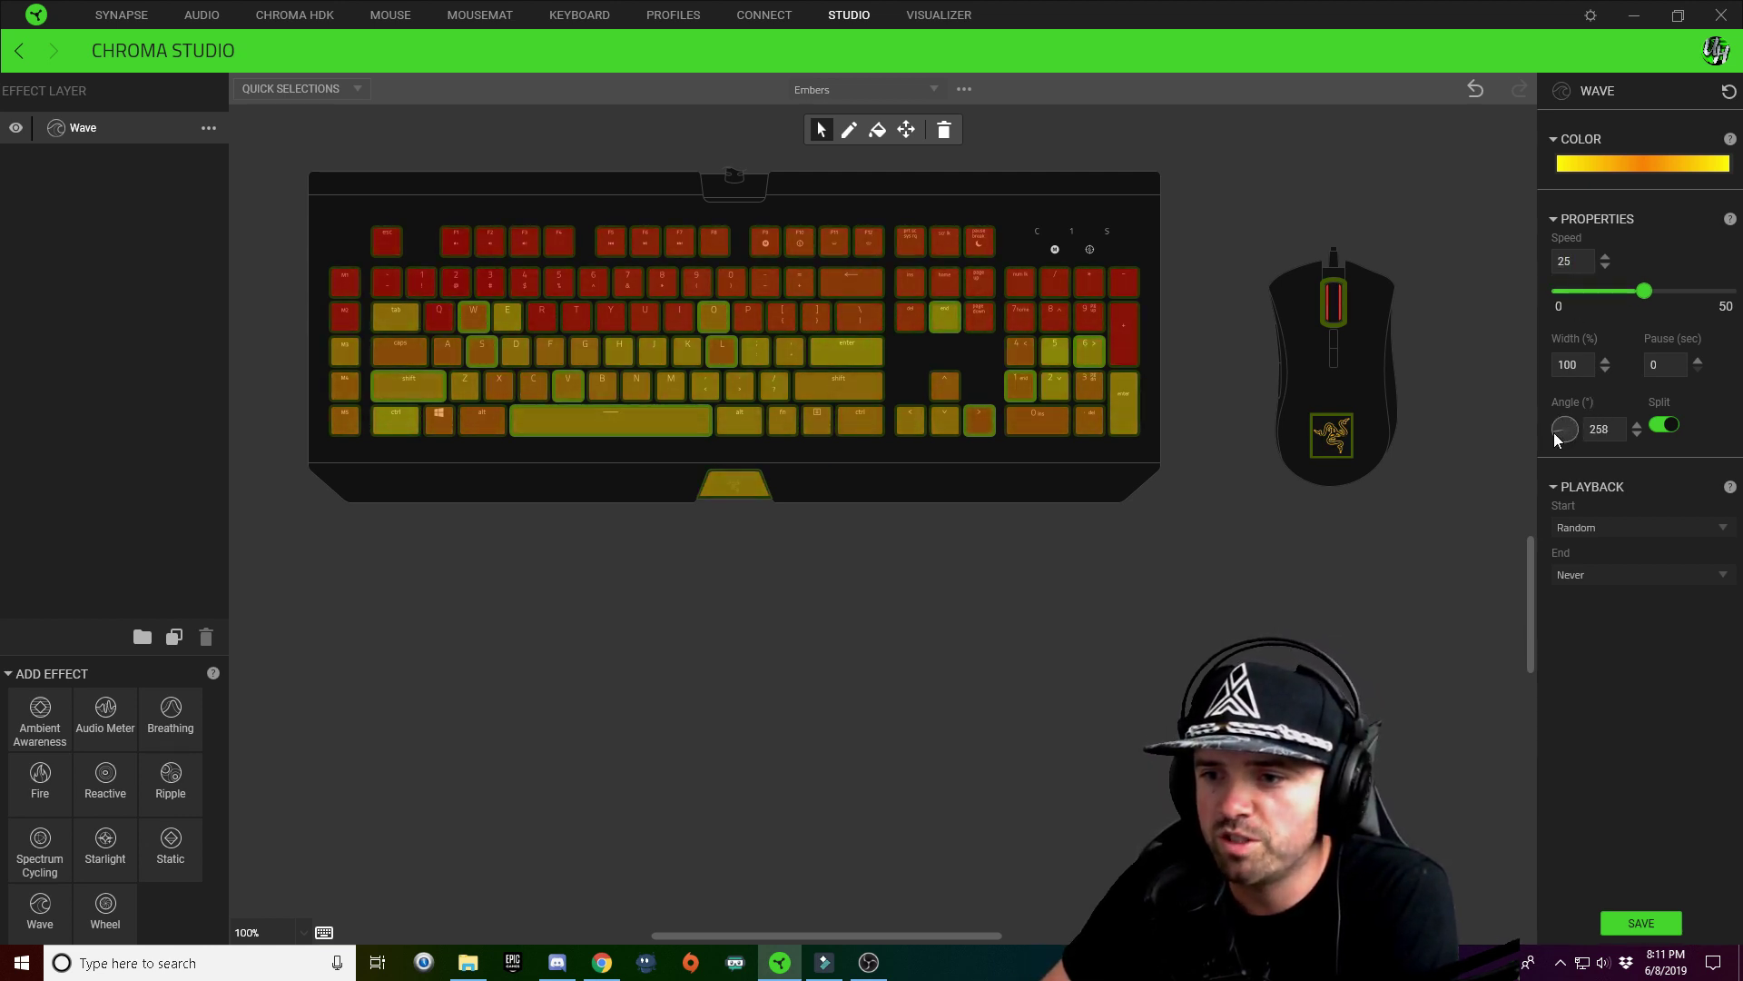
left_click_drag(1554, 432, 1546, 419)
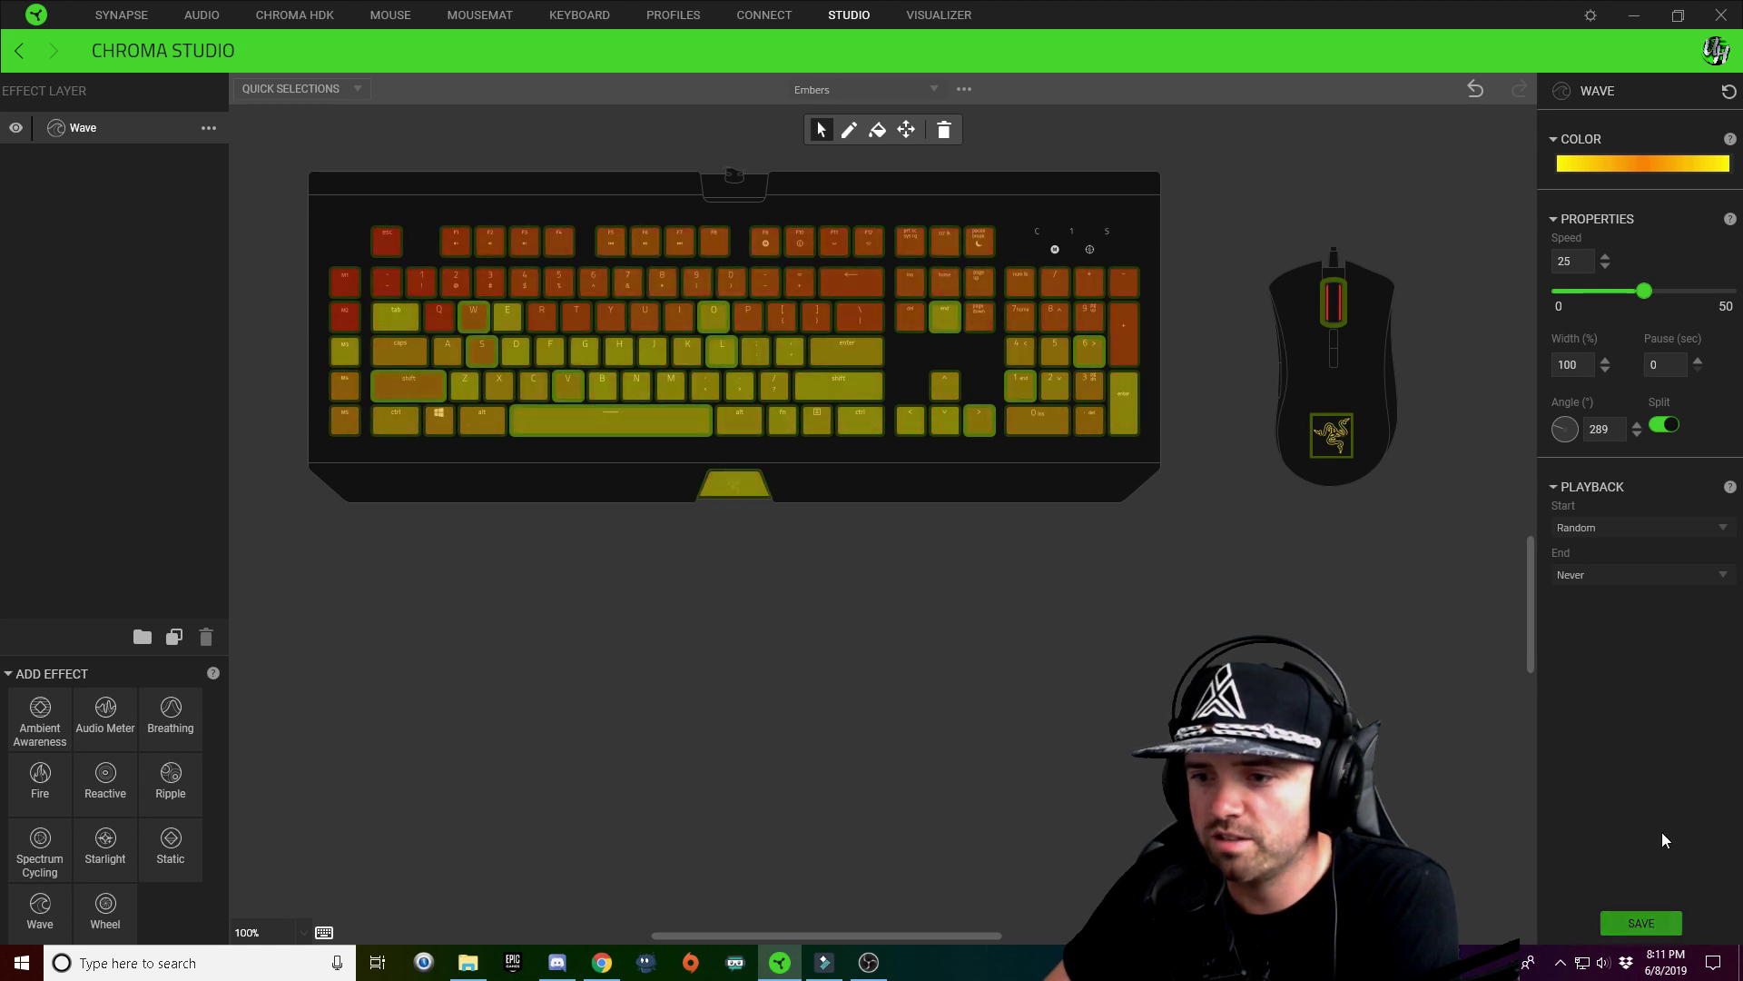
left_click(1641, 922)
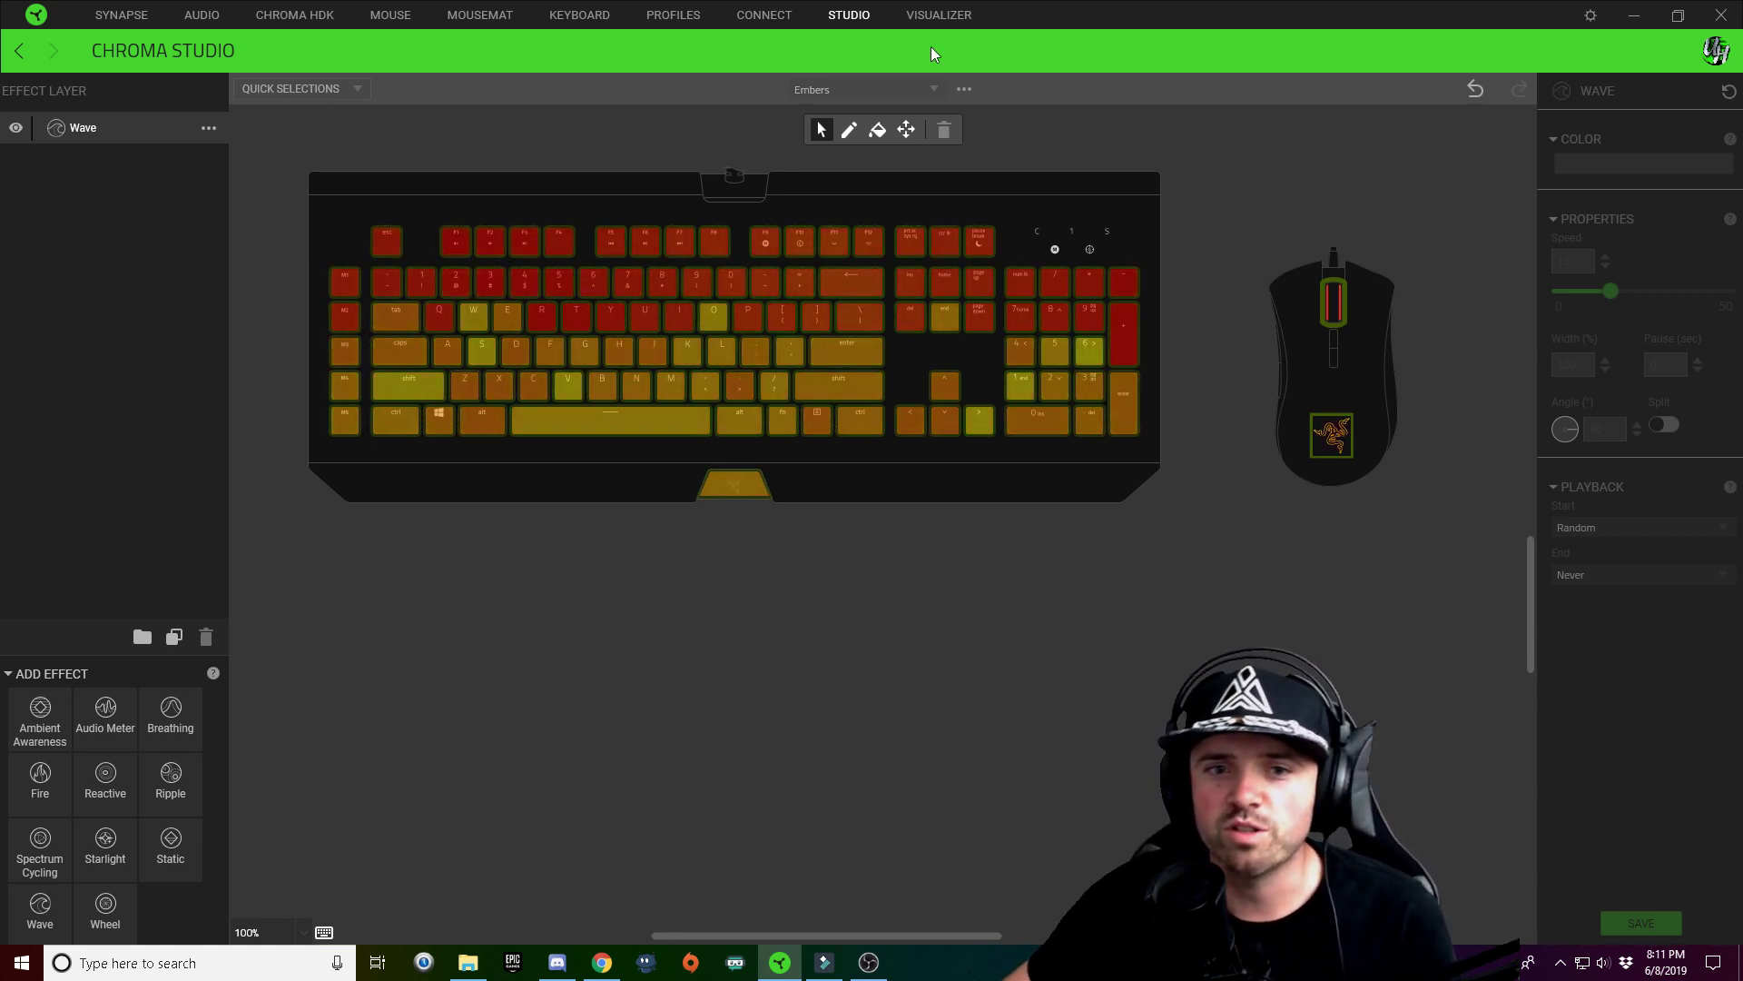
left_click(565, 278)
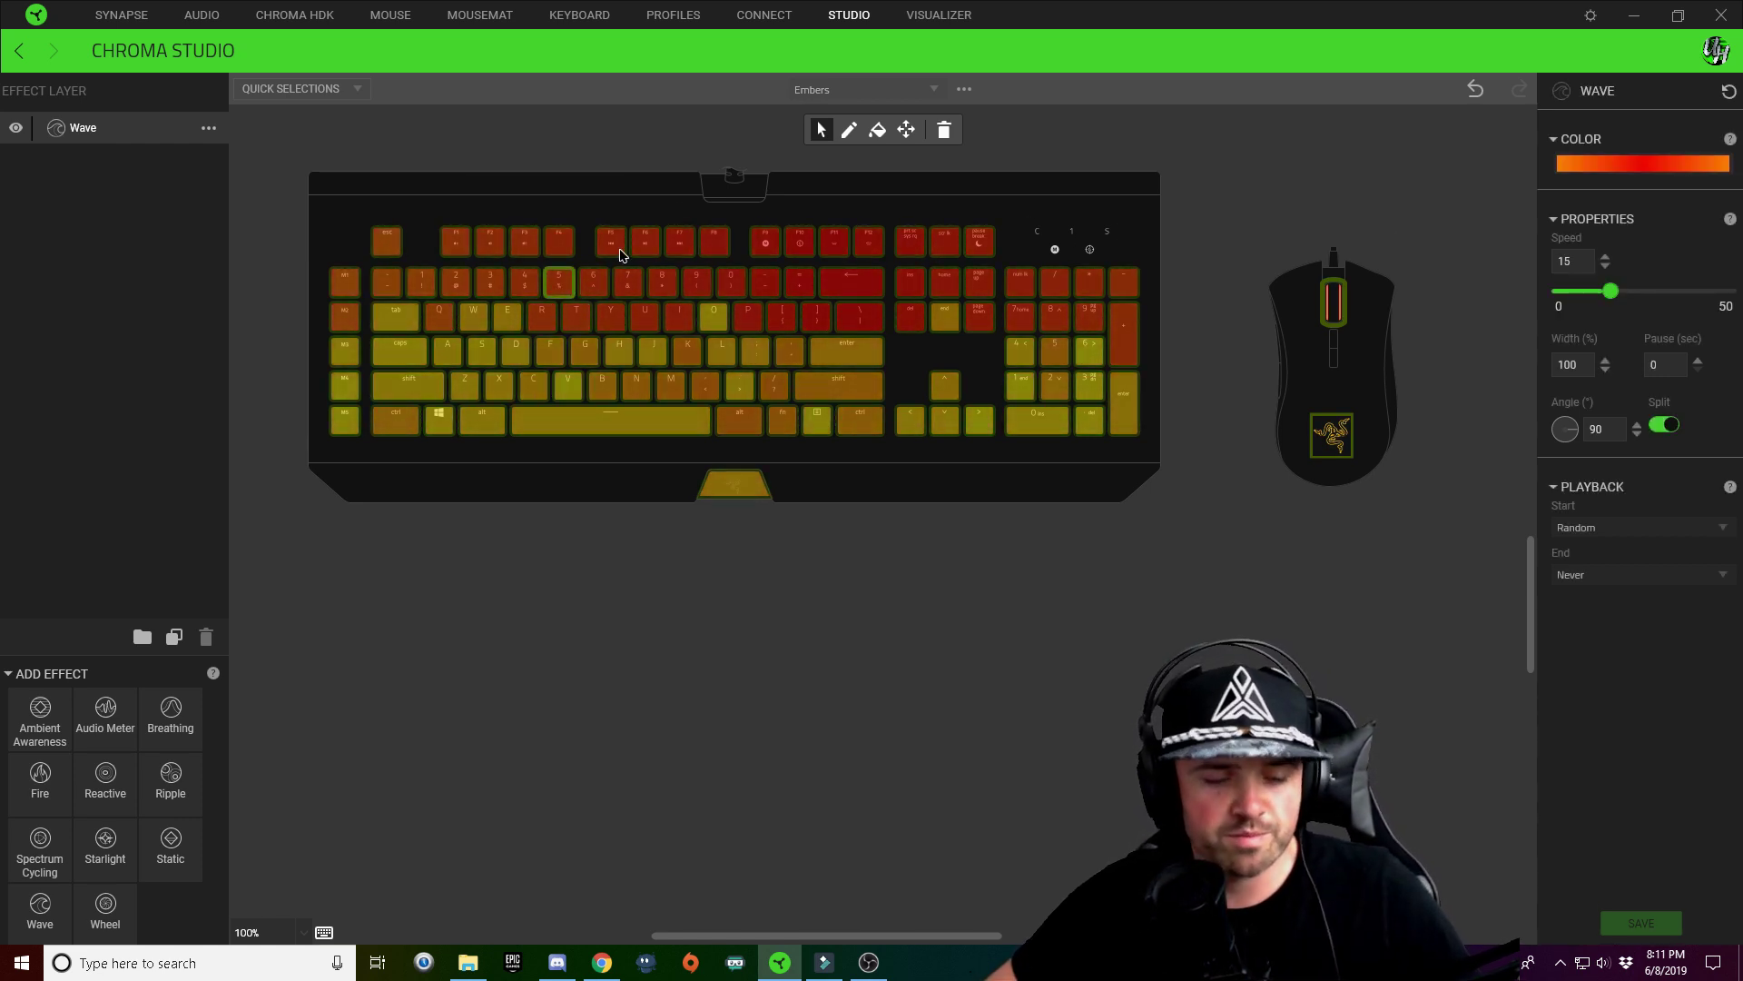
Add eight scattered keys across the keyboard to the selection
left_click(387, 241, "ctrl")
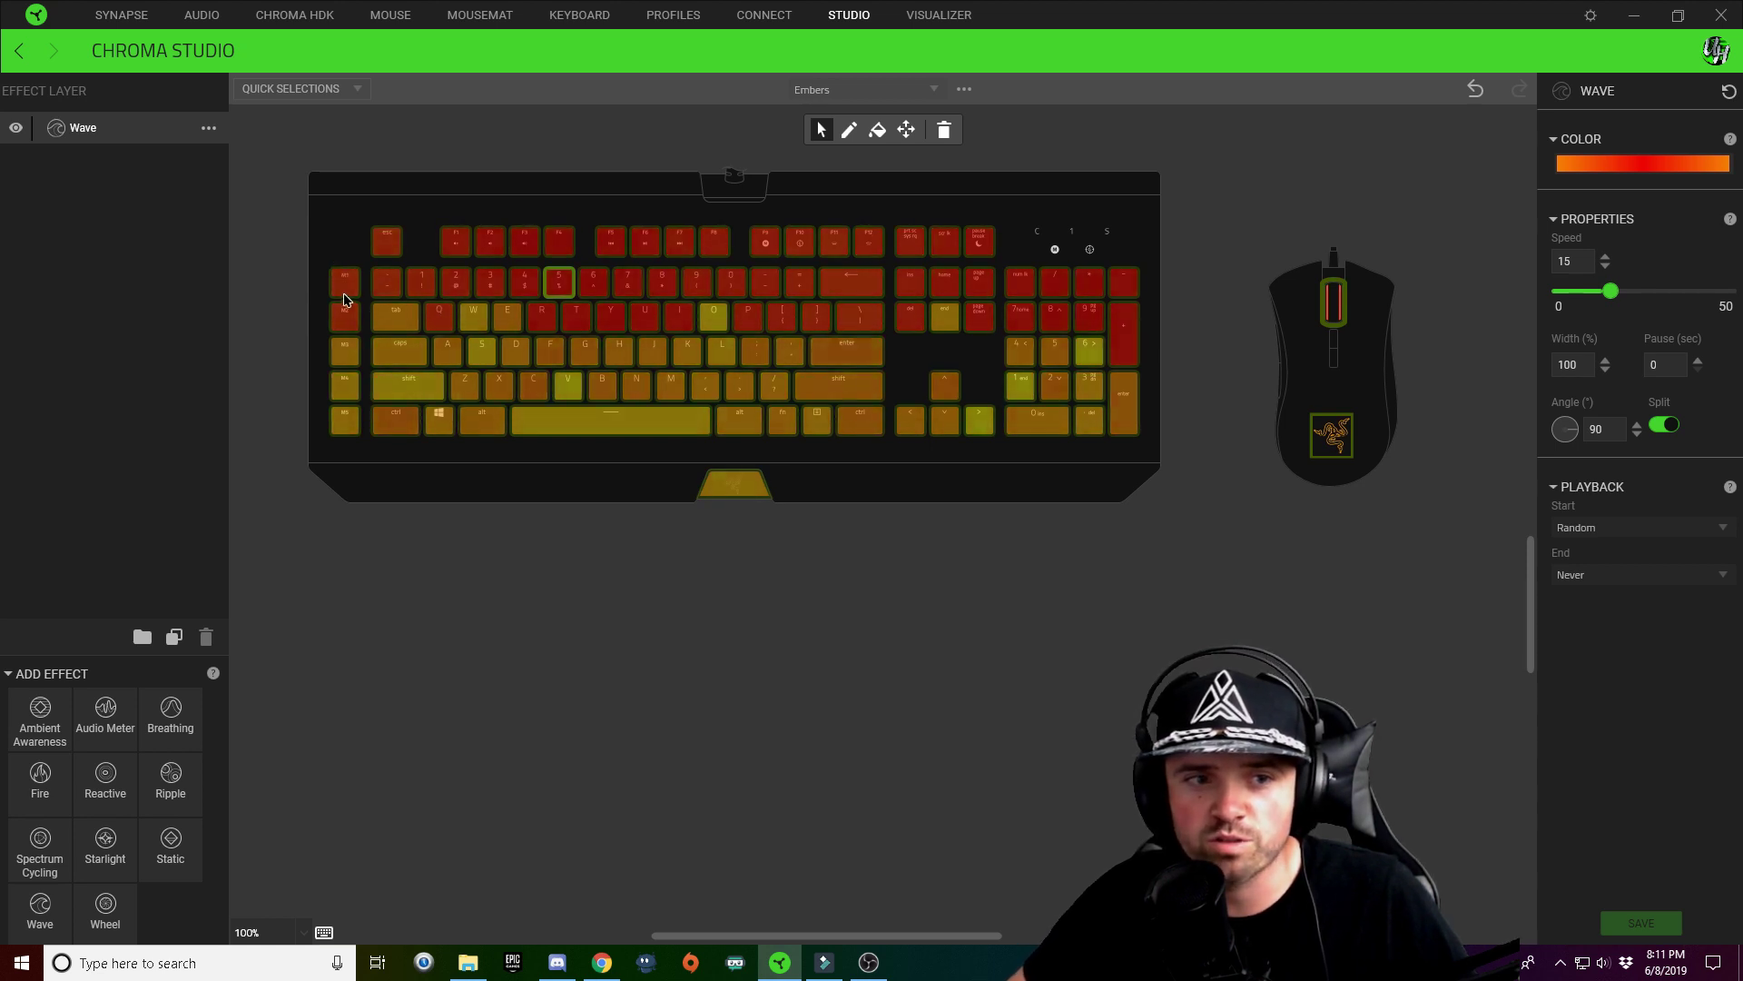
left_click(345, 281, "ctrl")
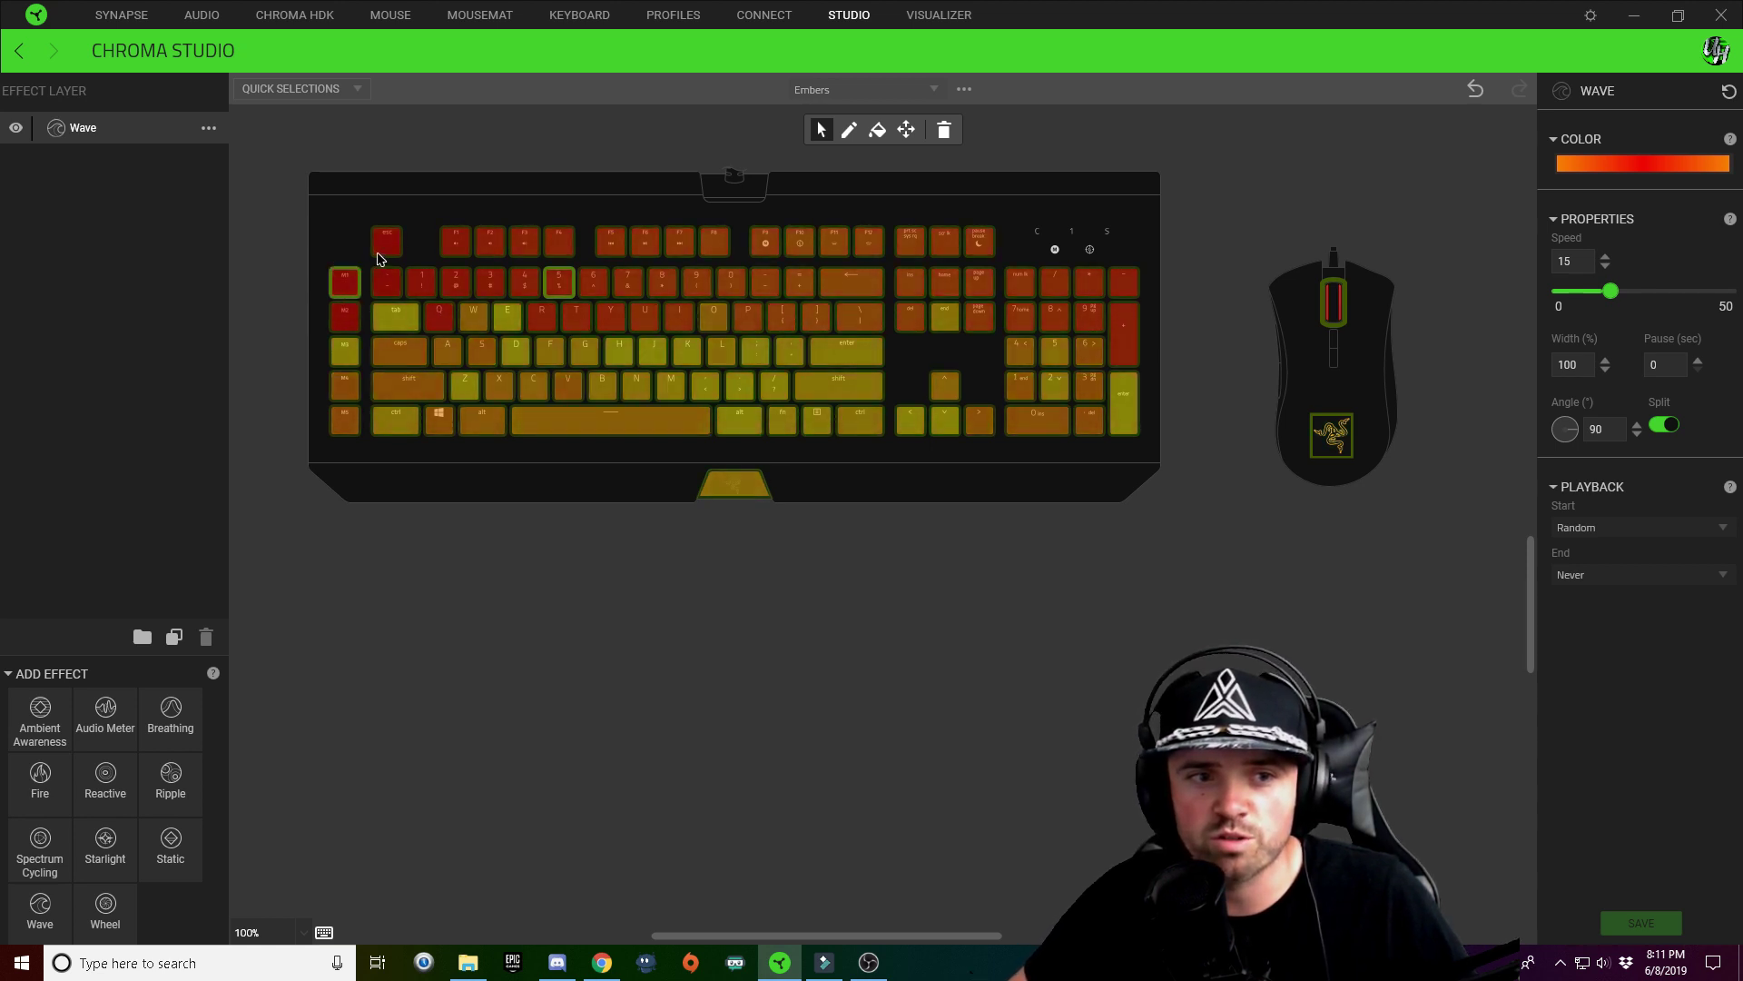
left_click(681, 240, "ctrl")
left_click(695, 282, "ctrl")
left_click(455, 283, "ctrl")
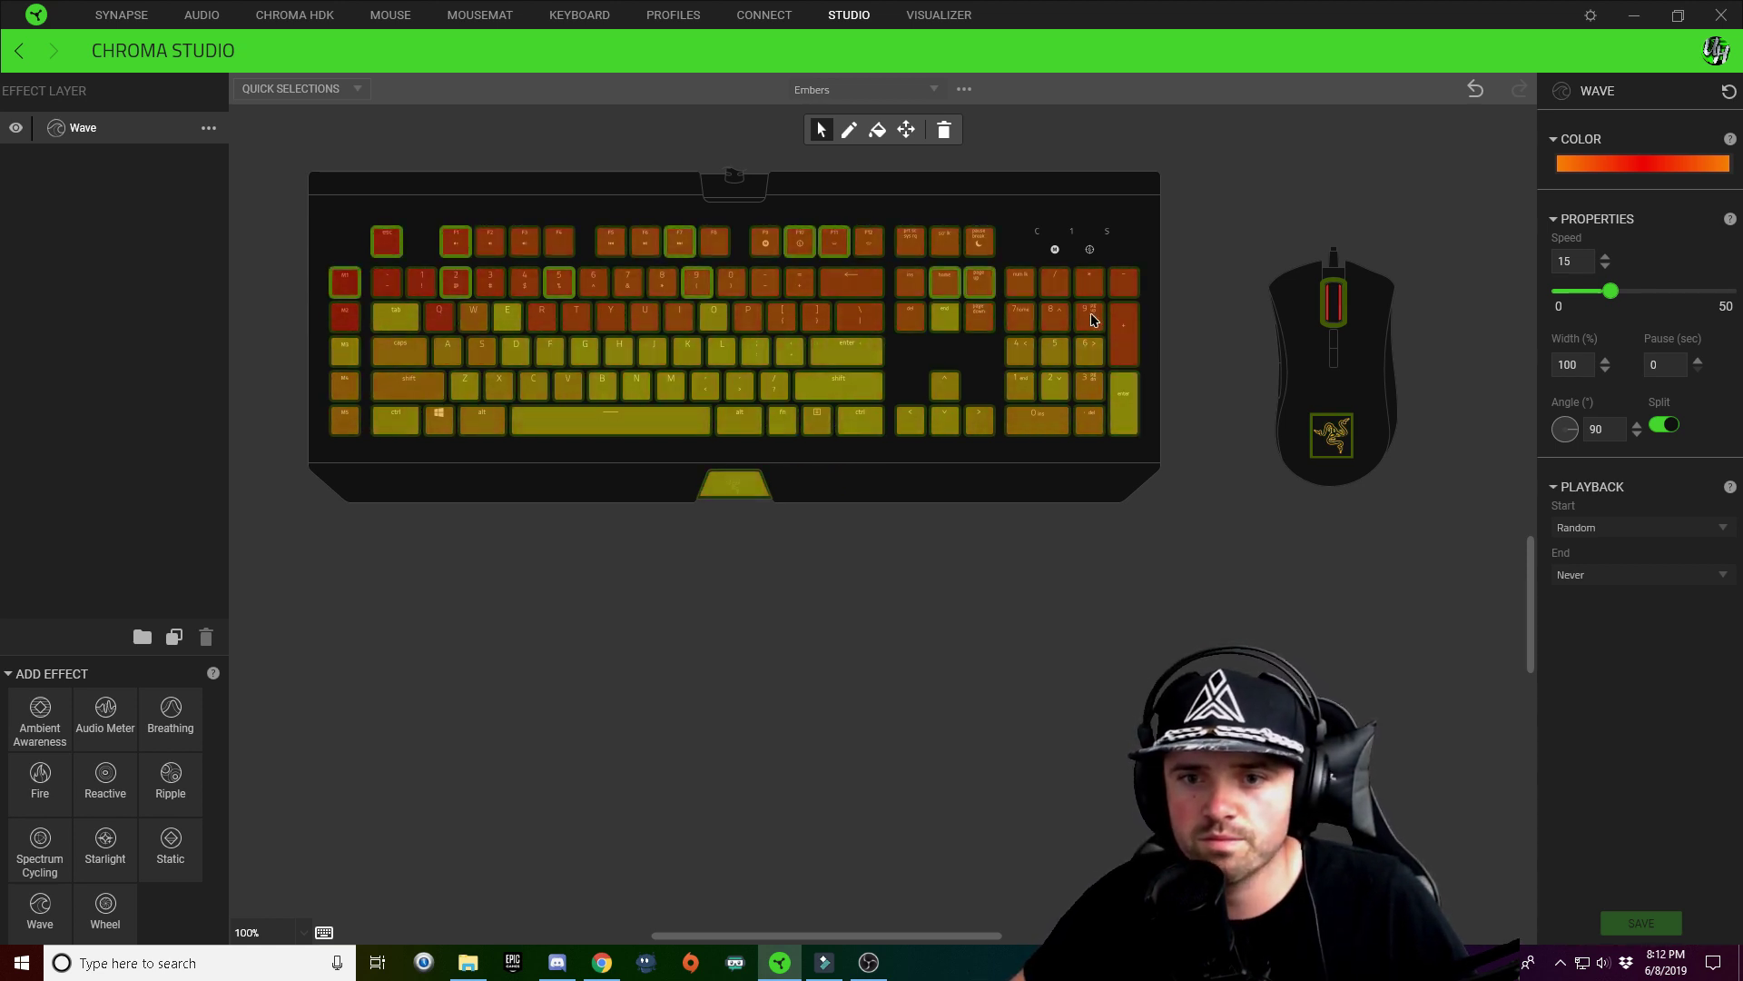
left_click(482, 352, "ctrl")
left_click(790, 353, "ctrl")
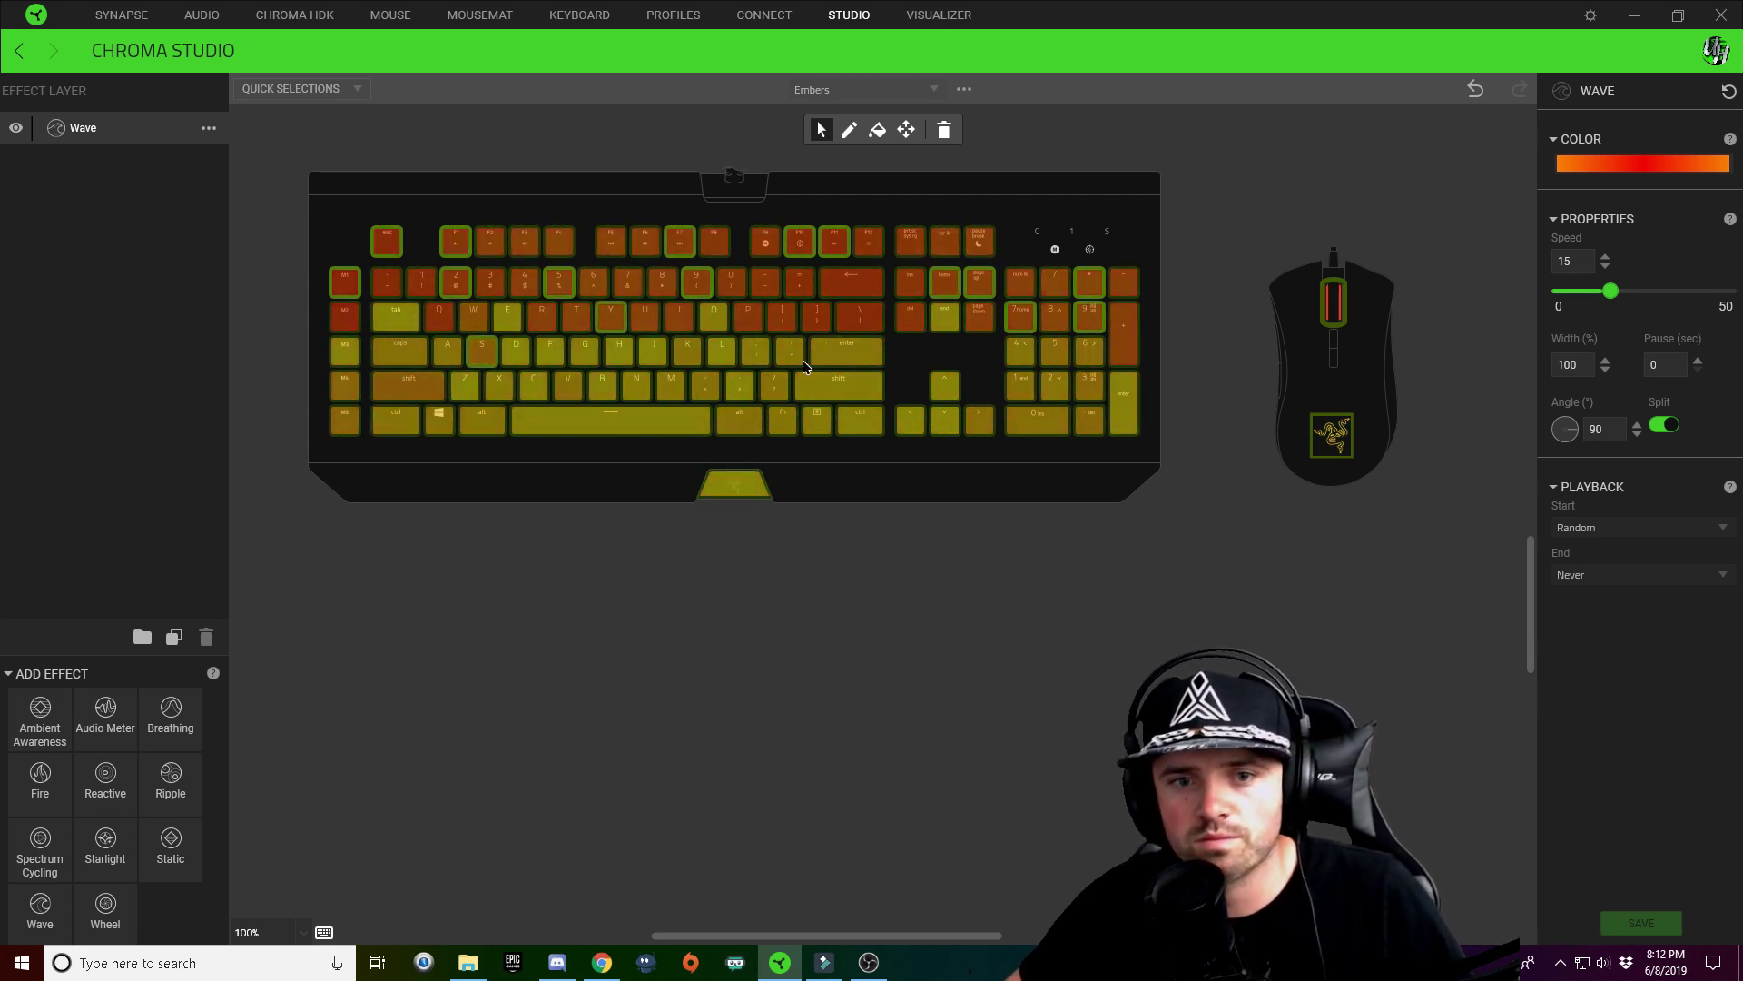
left_click(766, 282, "ctrl")
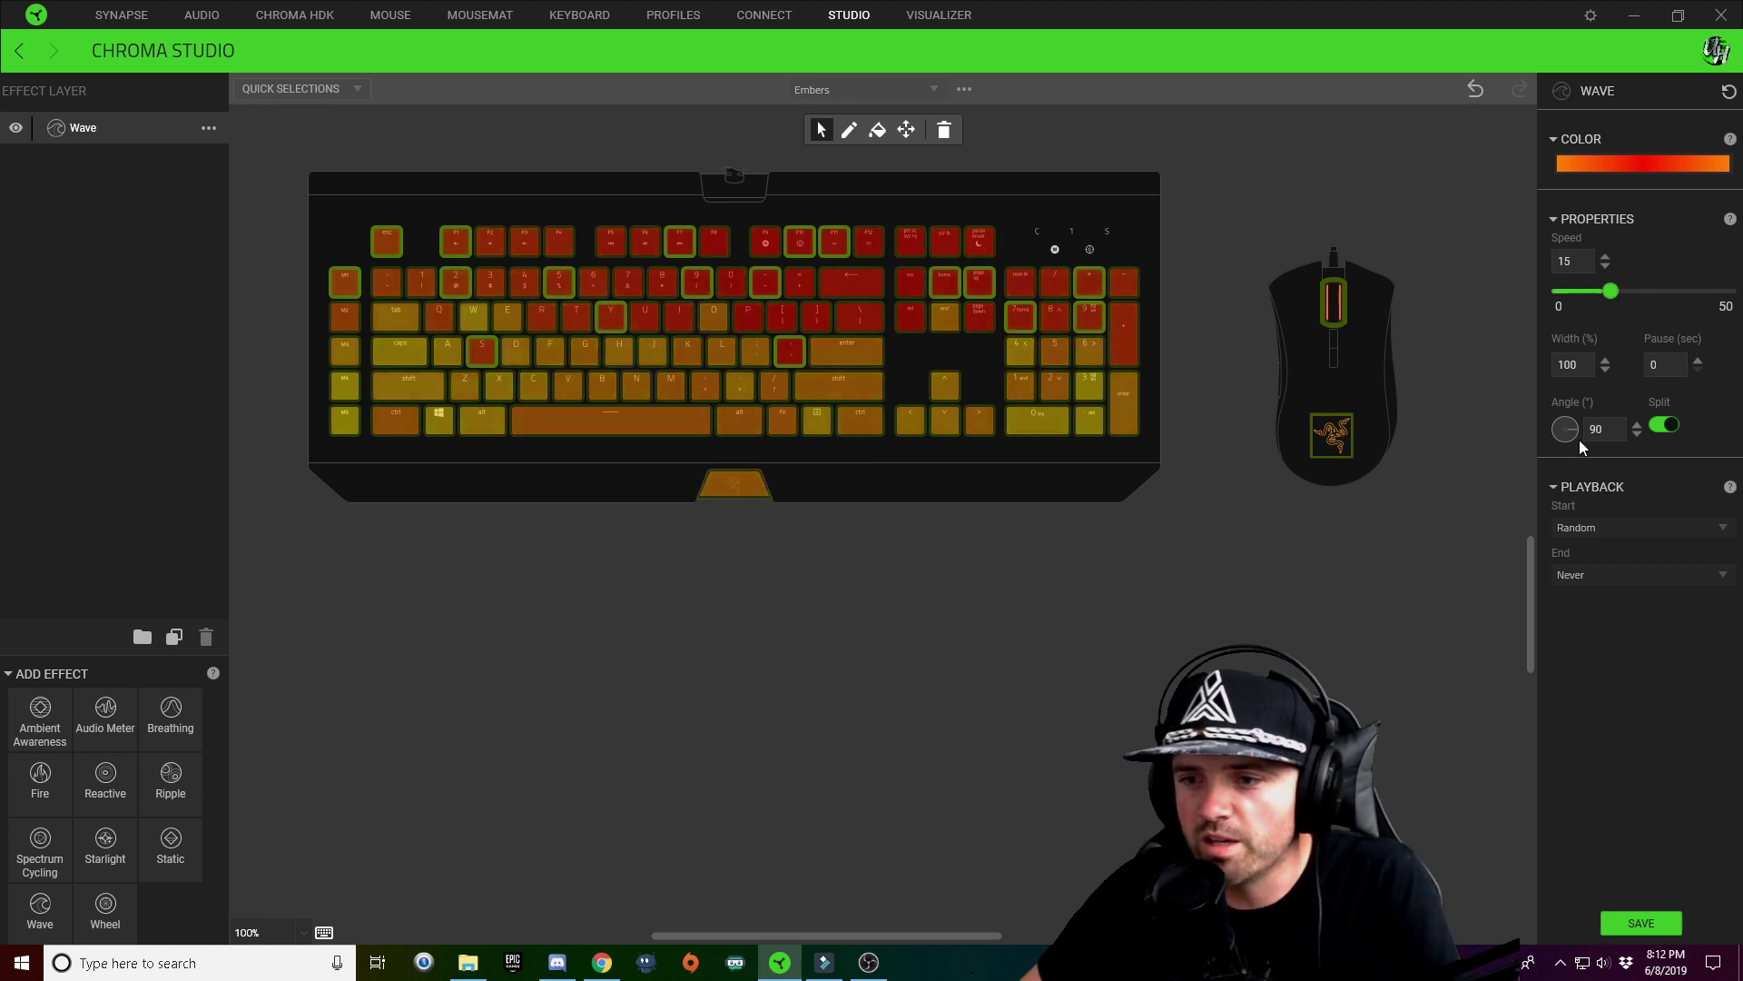
Set the wave angle to 28° and speed to 30, then save
mouse_move(1578, 440)
left_mouse_down()
mouse_move(1577, 409)
mouse_move(1593, 412)
left_mouse_up()
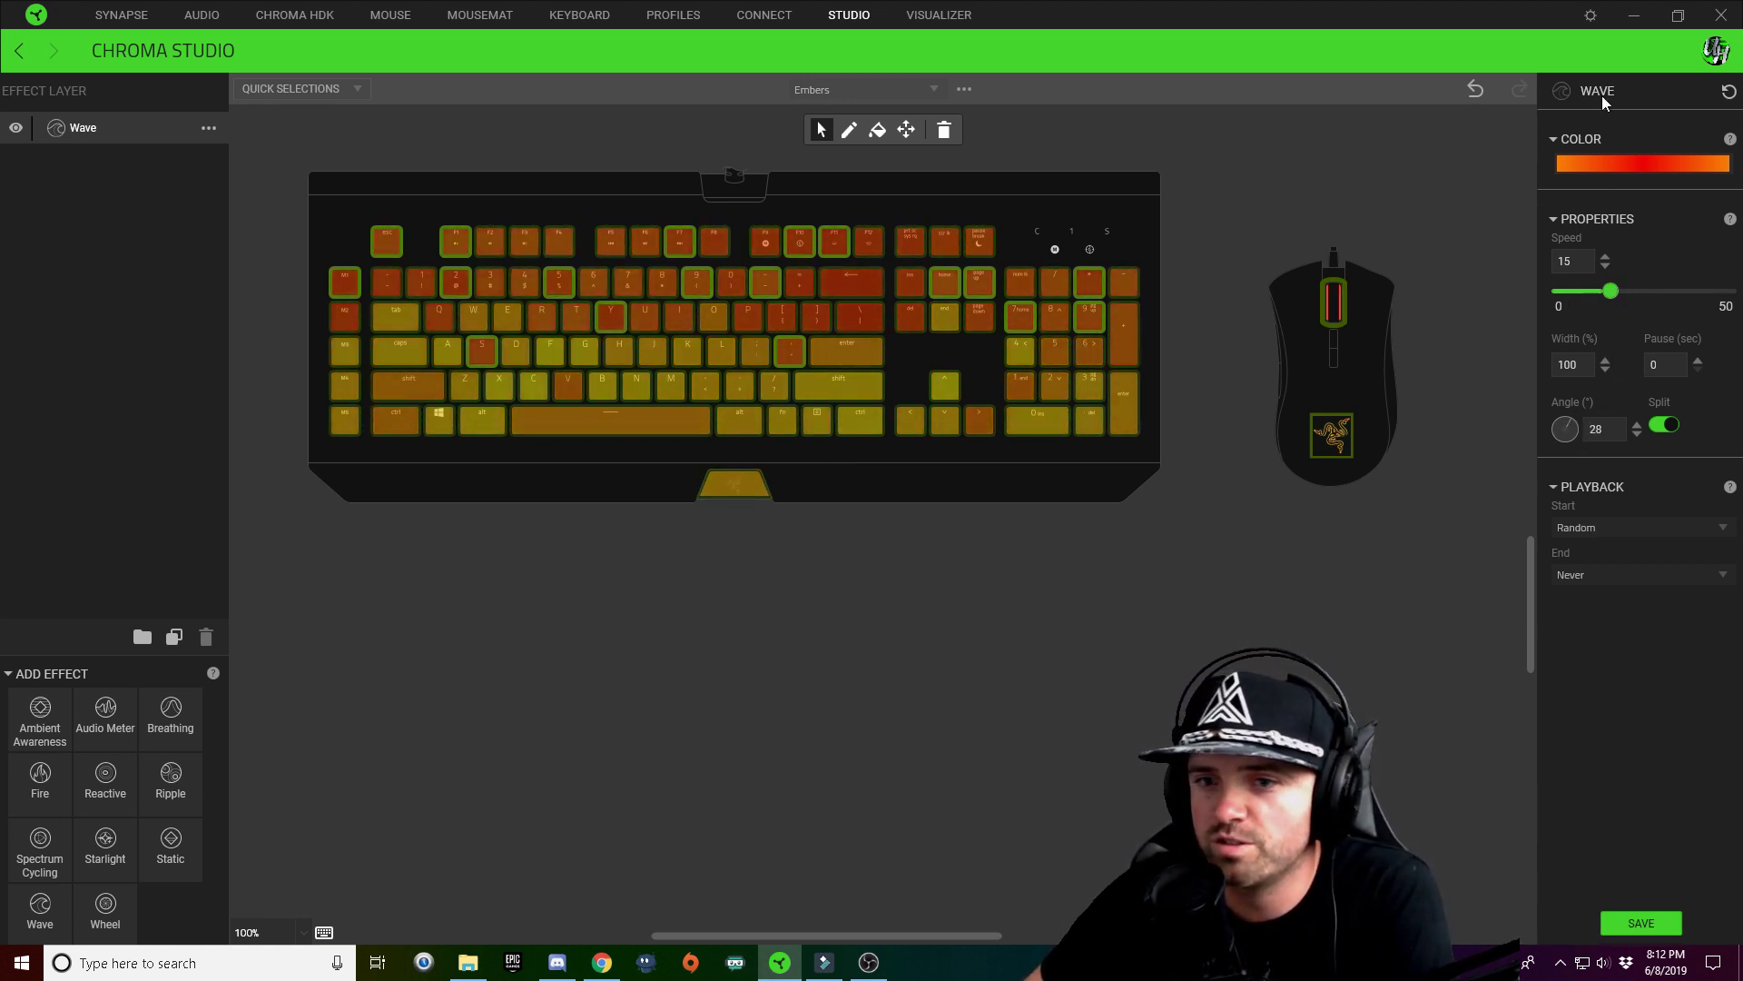
double_click(1586, 264)
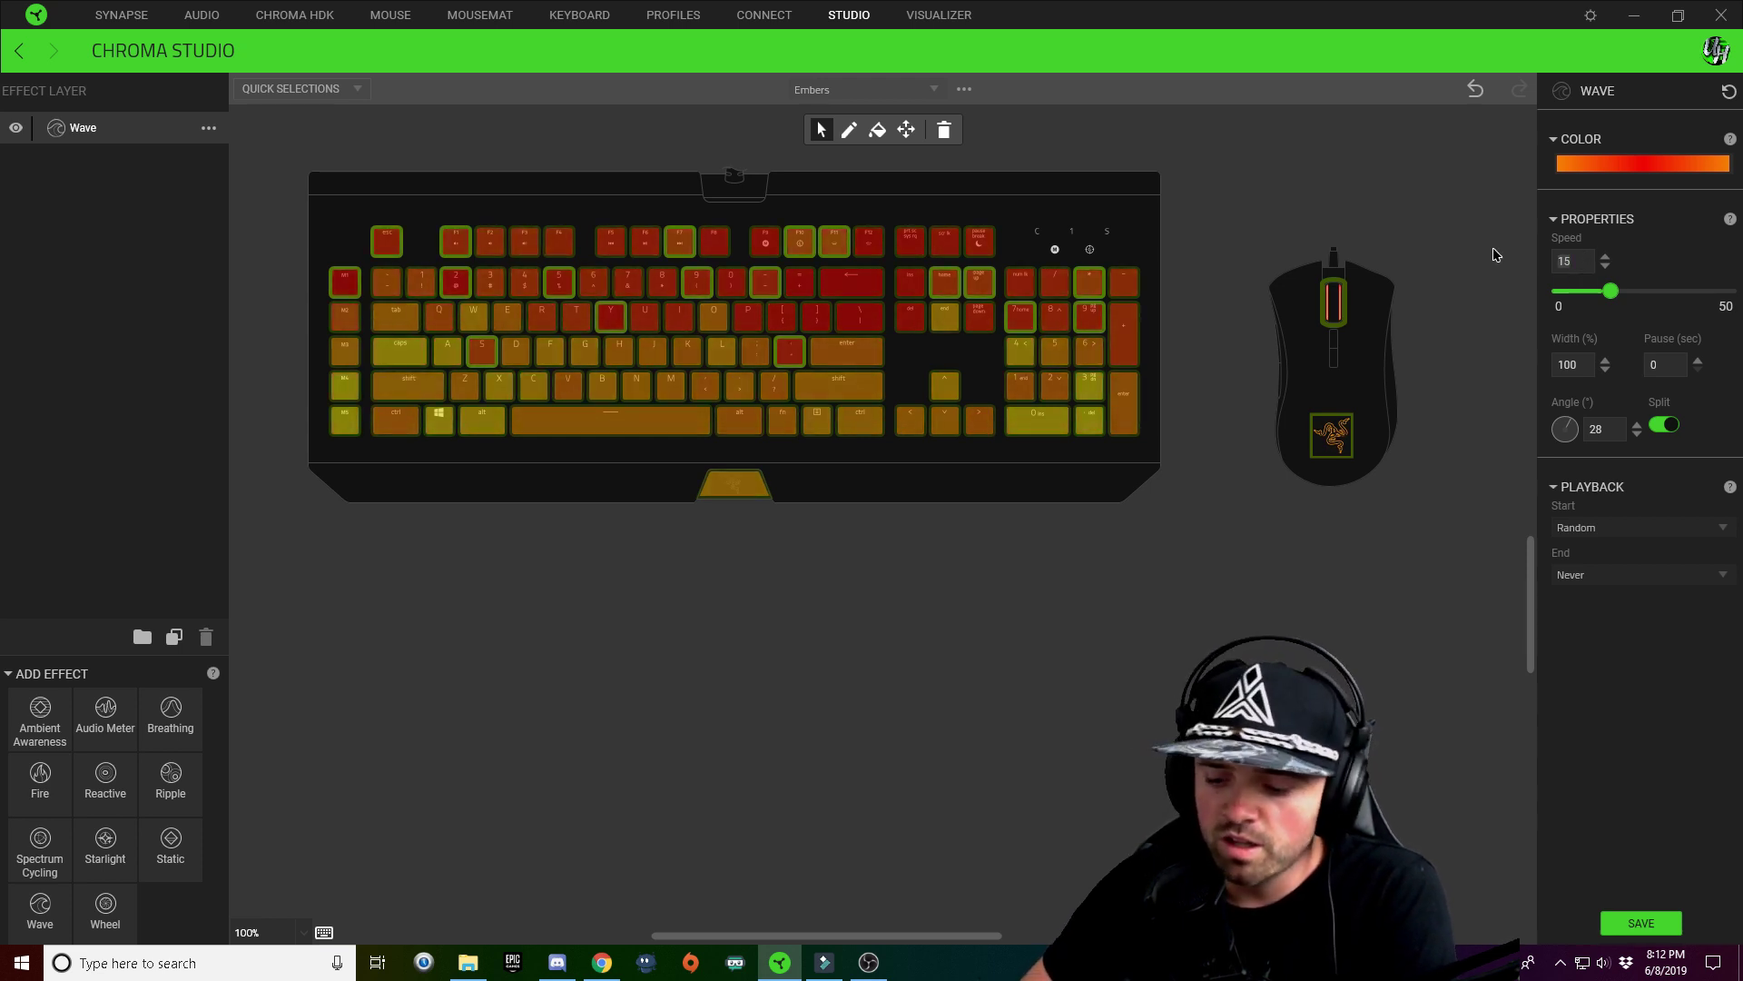
type("30")
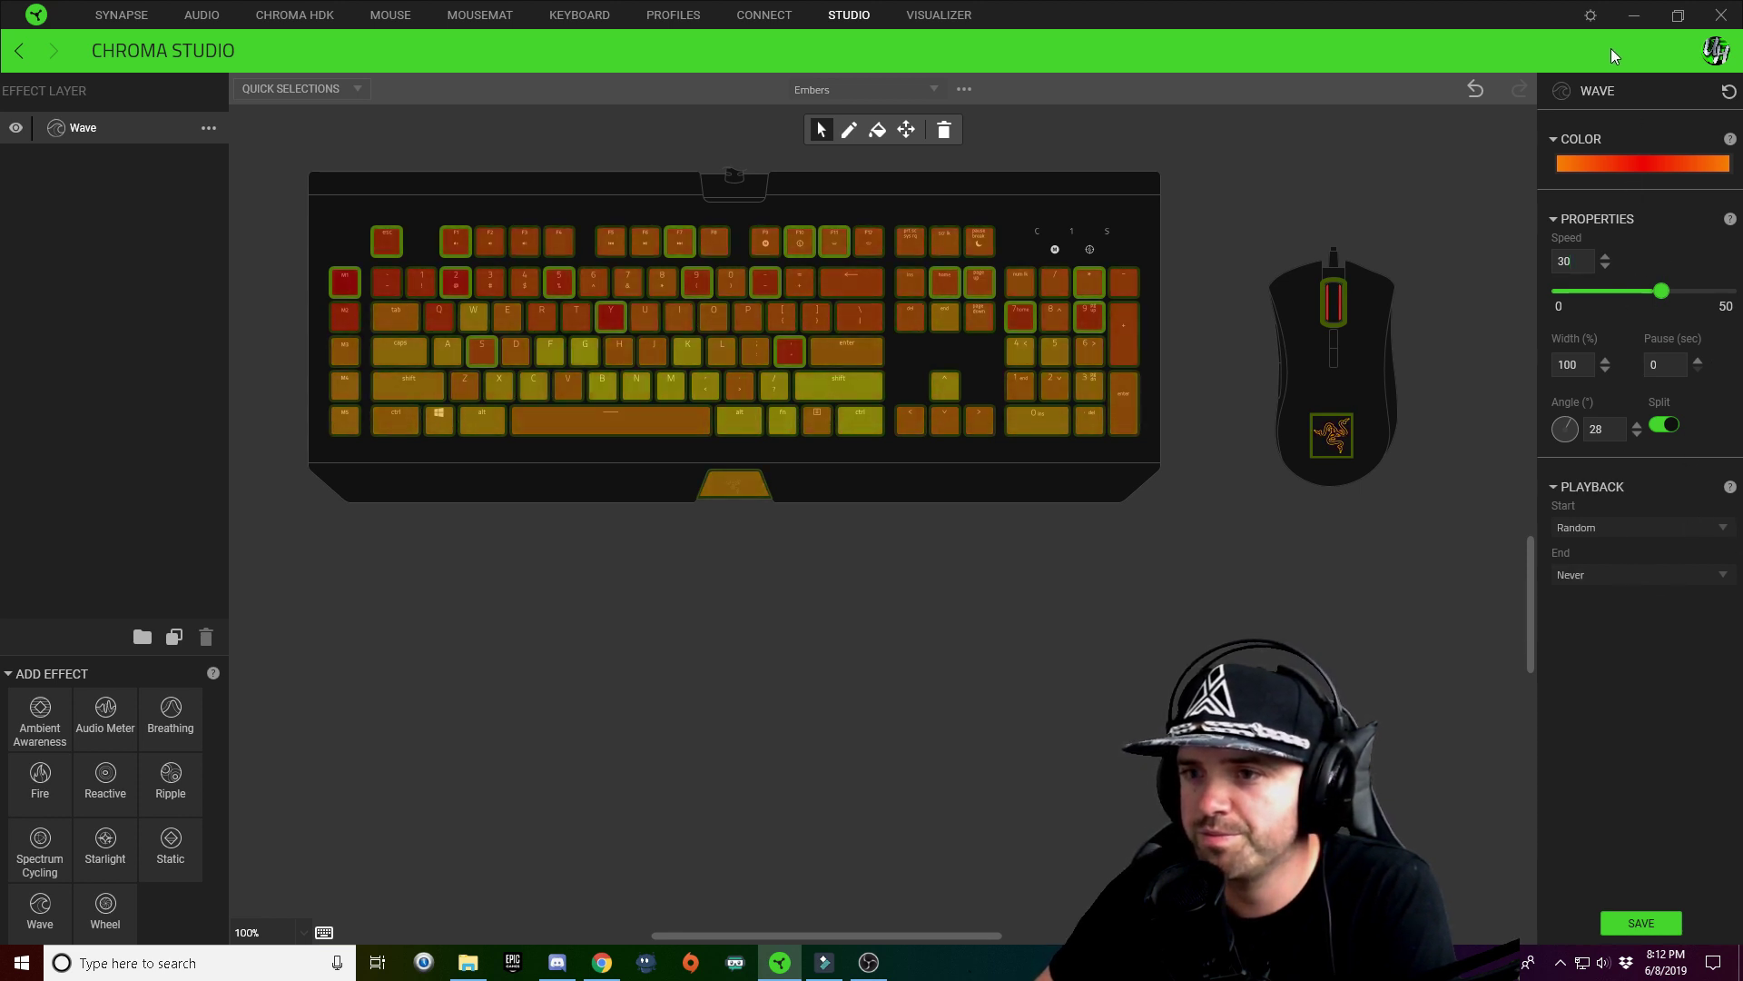
left_click(1649, 930)
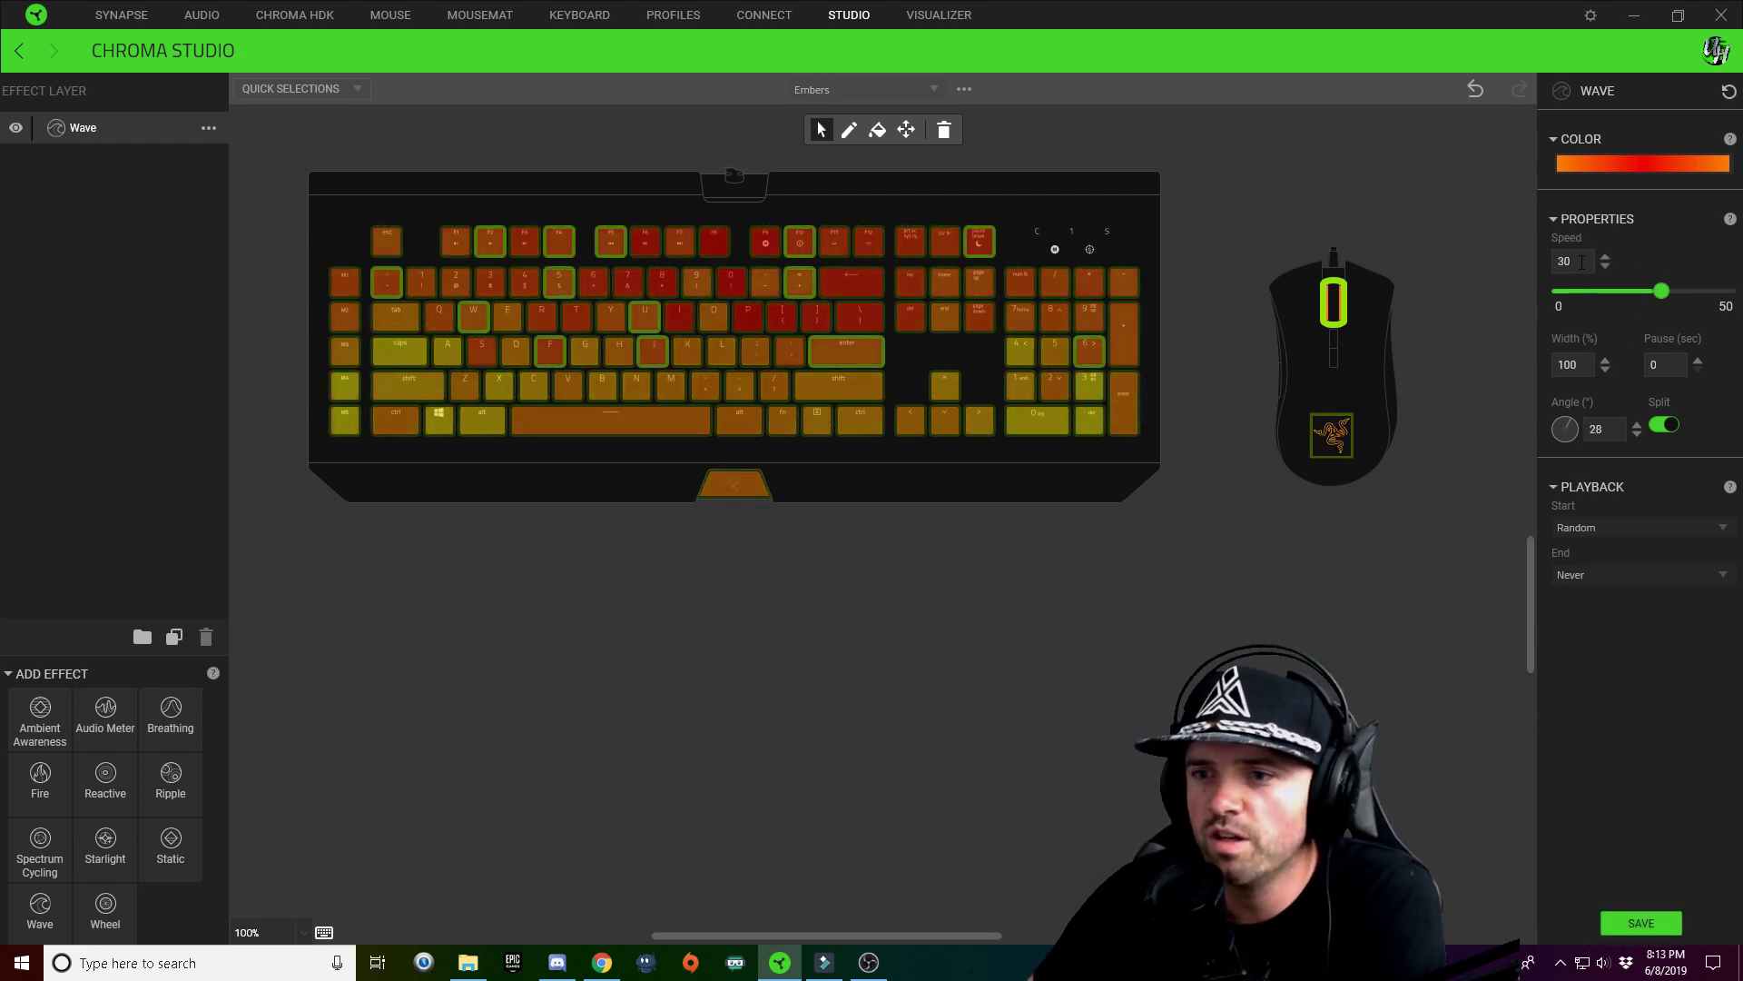
Set the wave to speed 21, width 95% and angle 353°, then save
left_click_drag(1584, 262, 1544, 260)
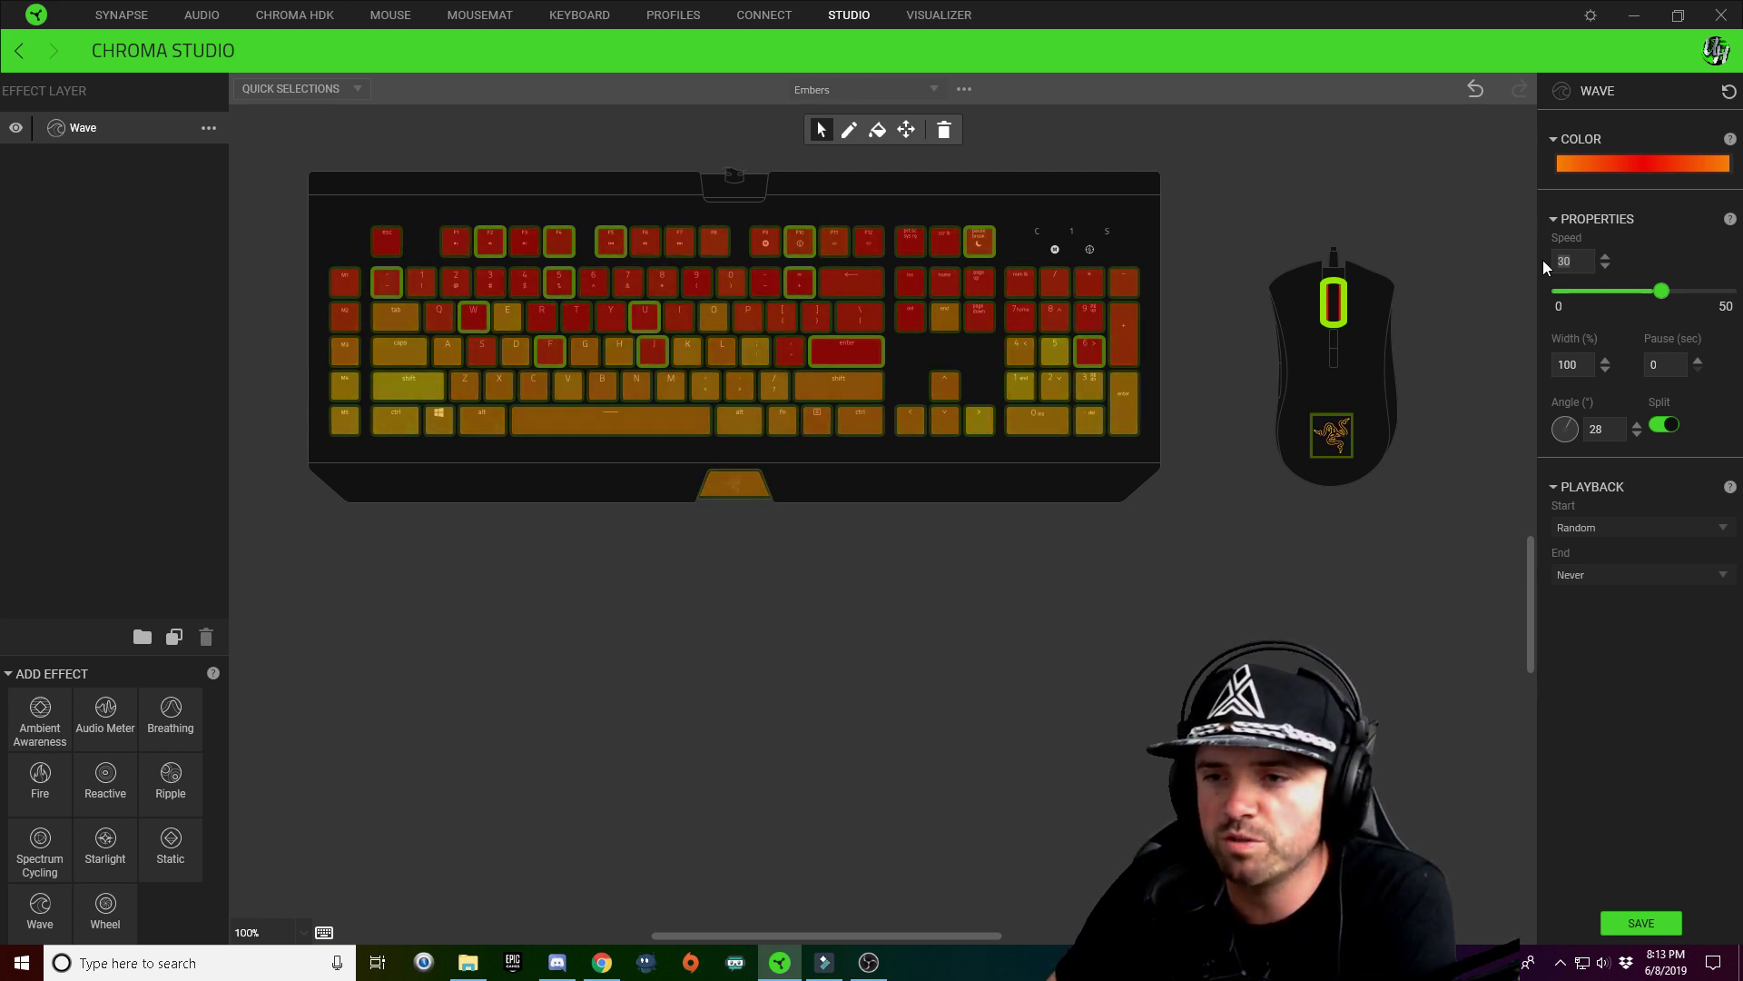
type("21")
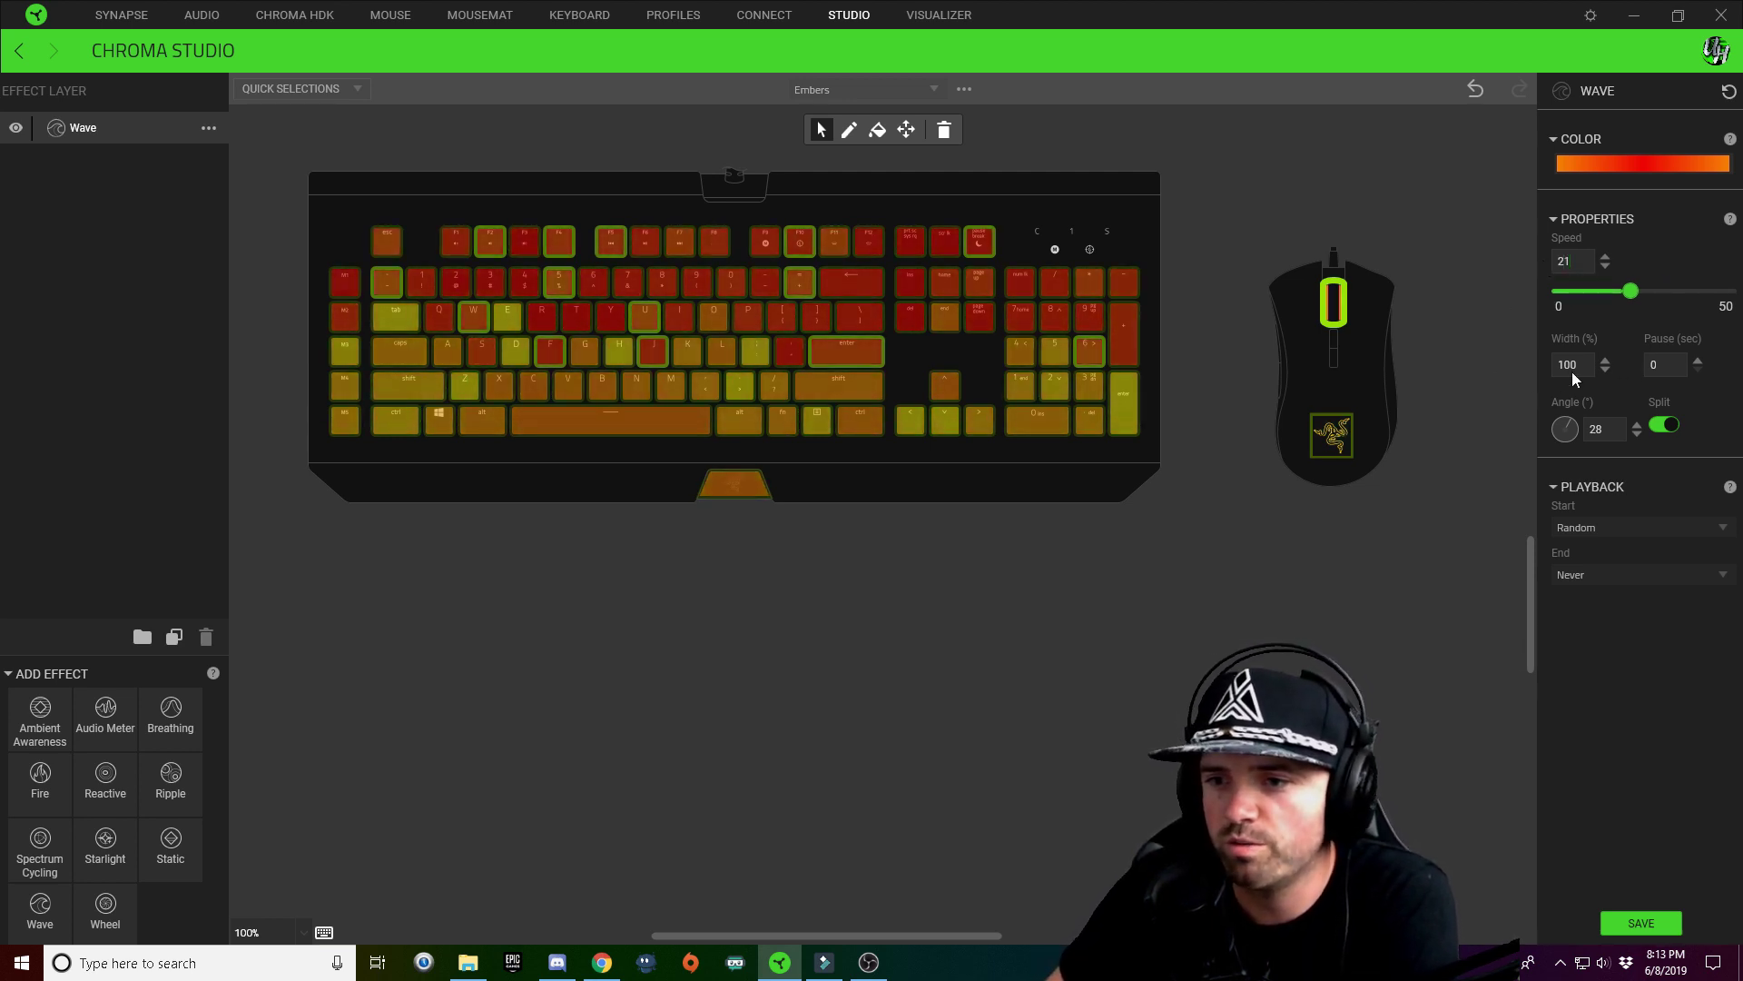
left_click_drag(1572, 367, 1523, 358)
type("95")
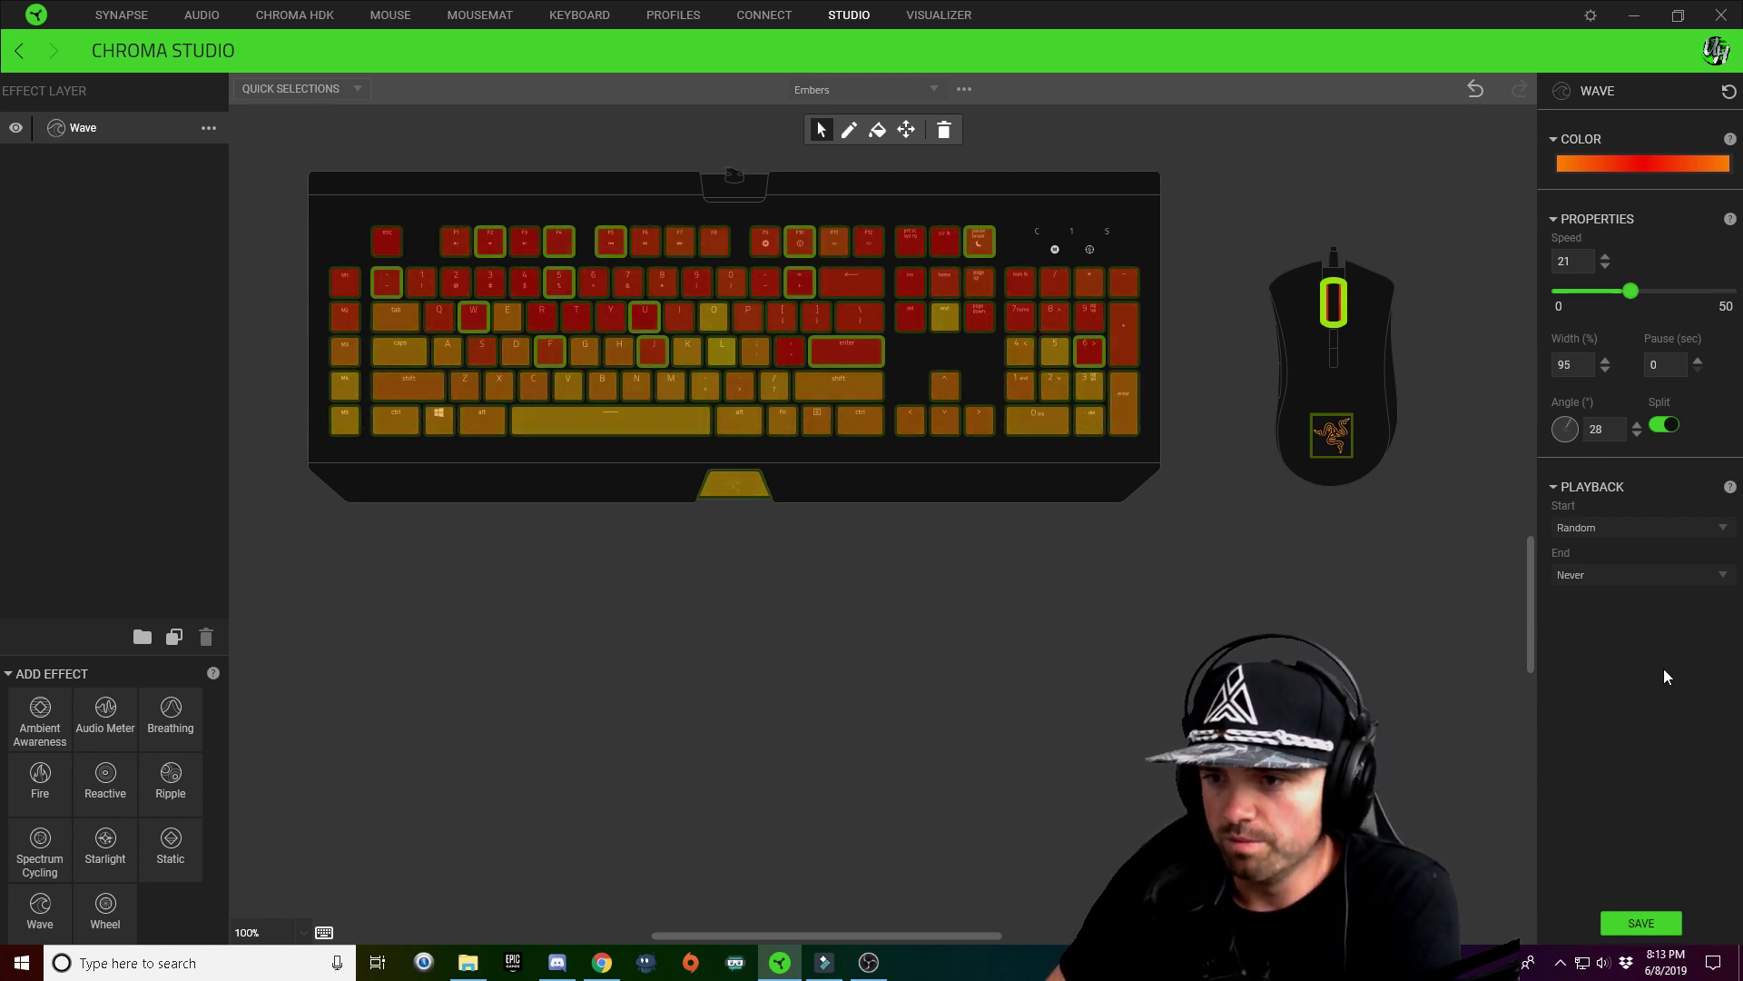
left_click(1566, 423)
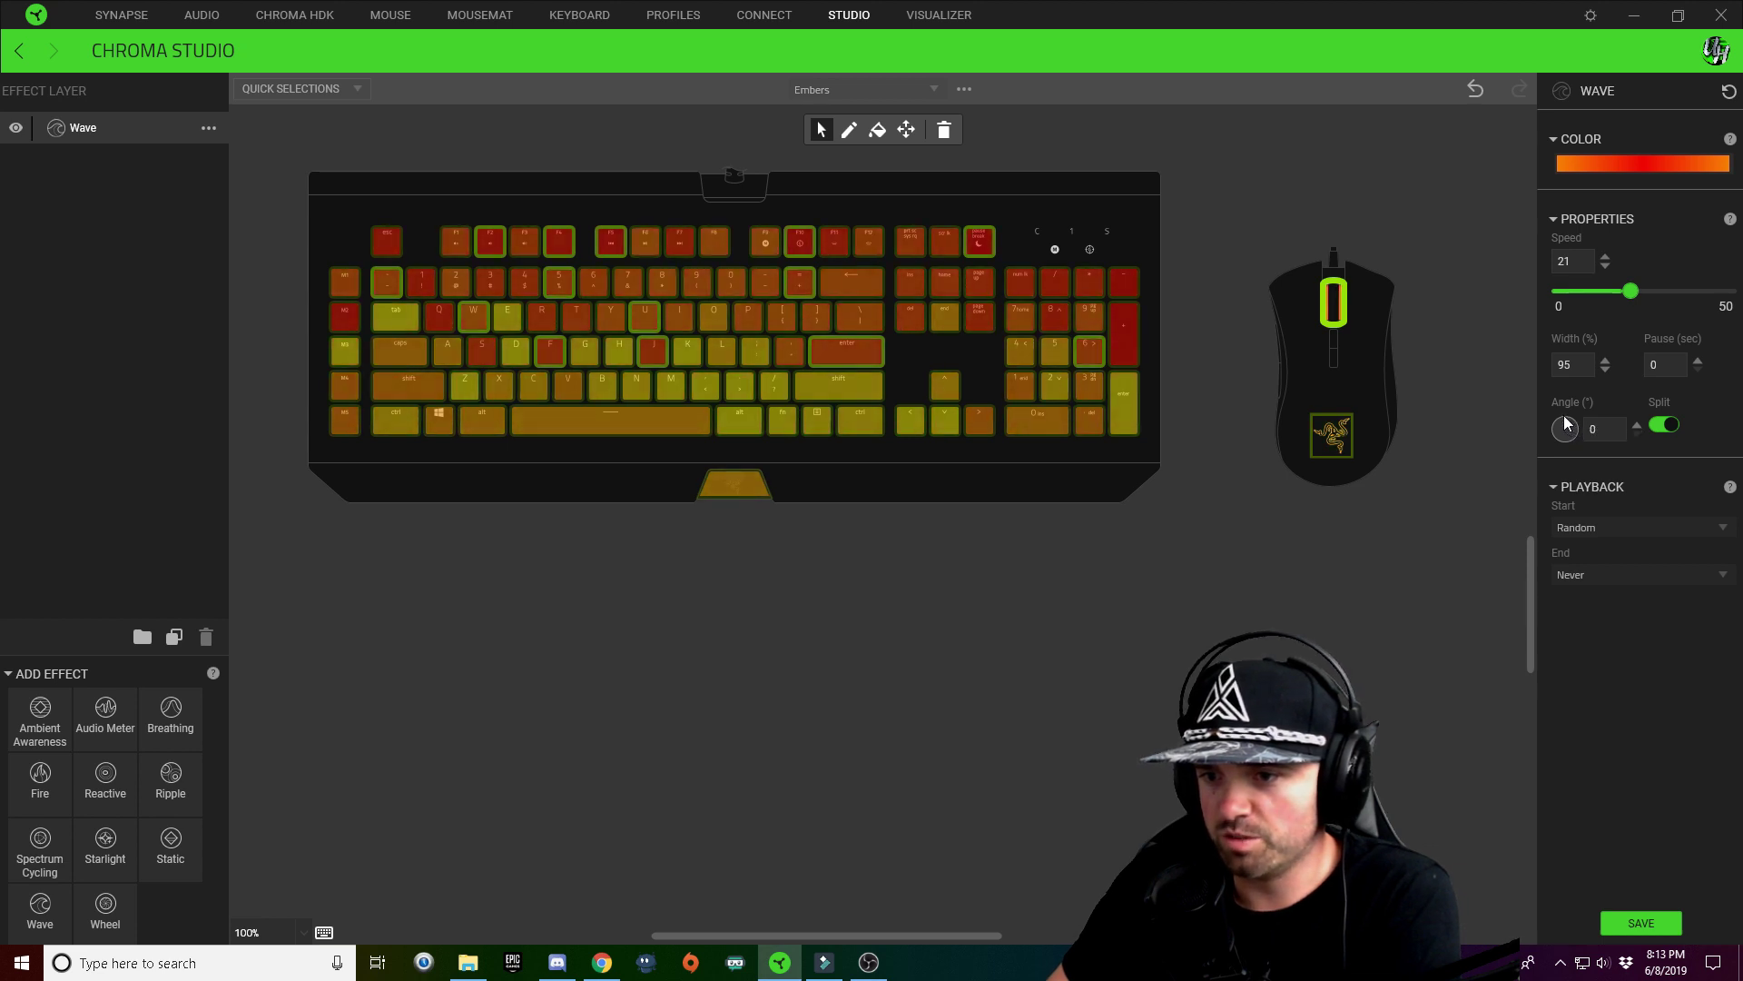
left_click_drag(1562, 412, 1564, 411)
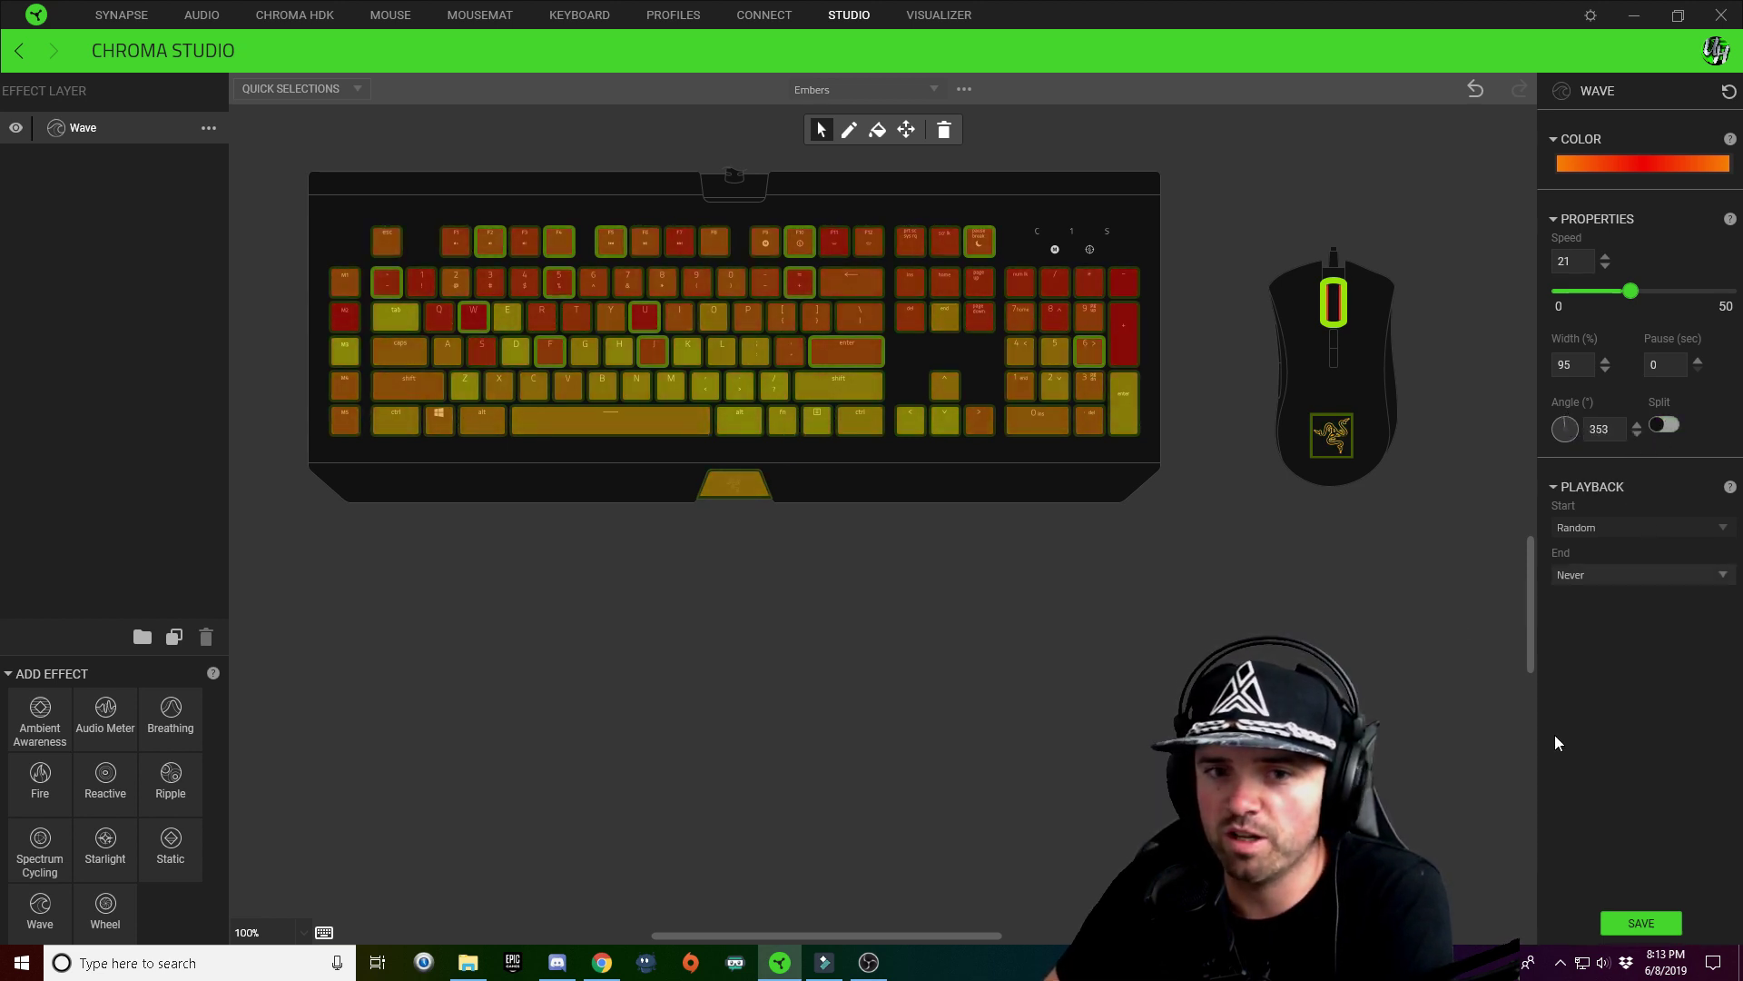
left_click(1660, 924)
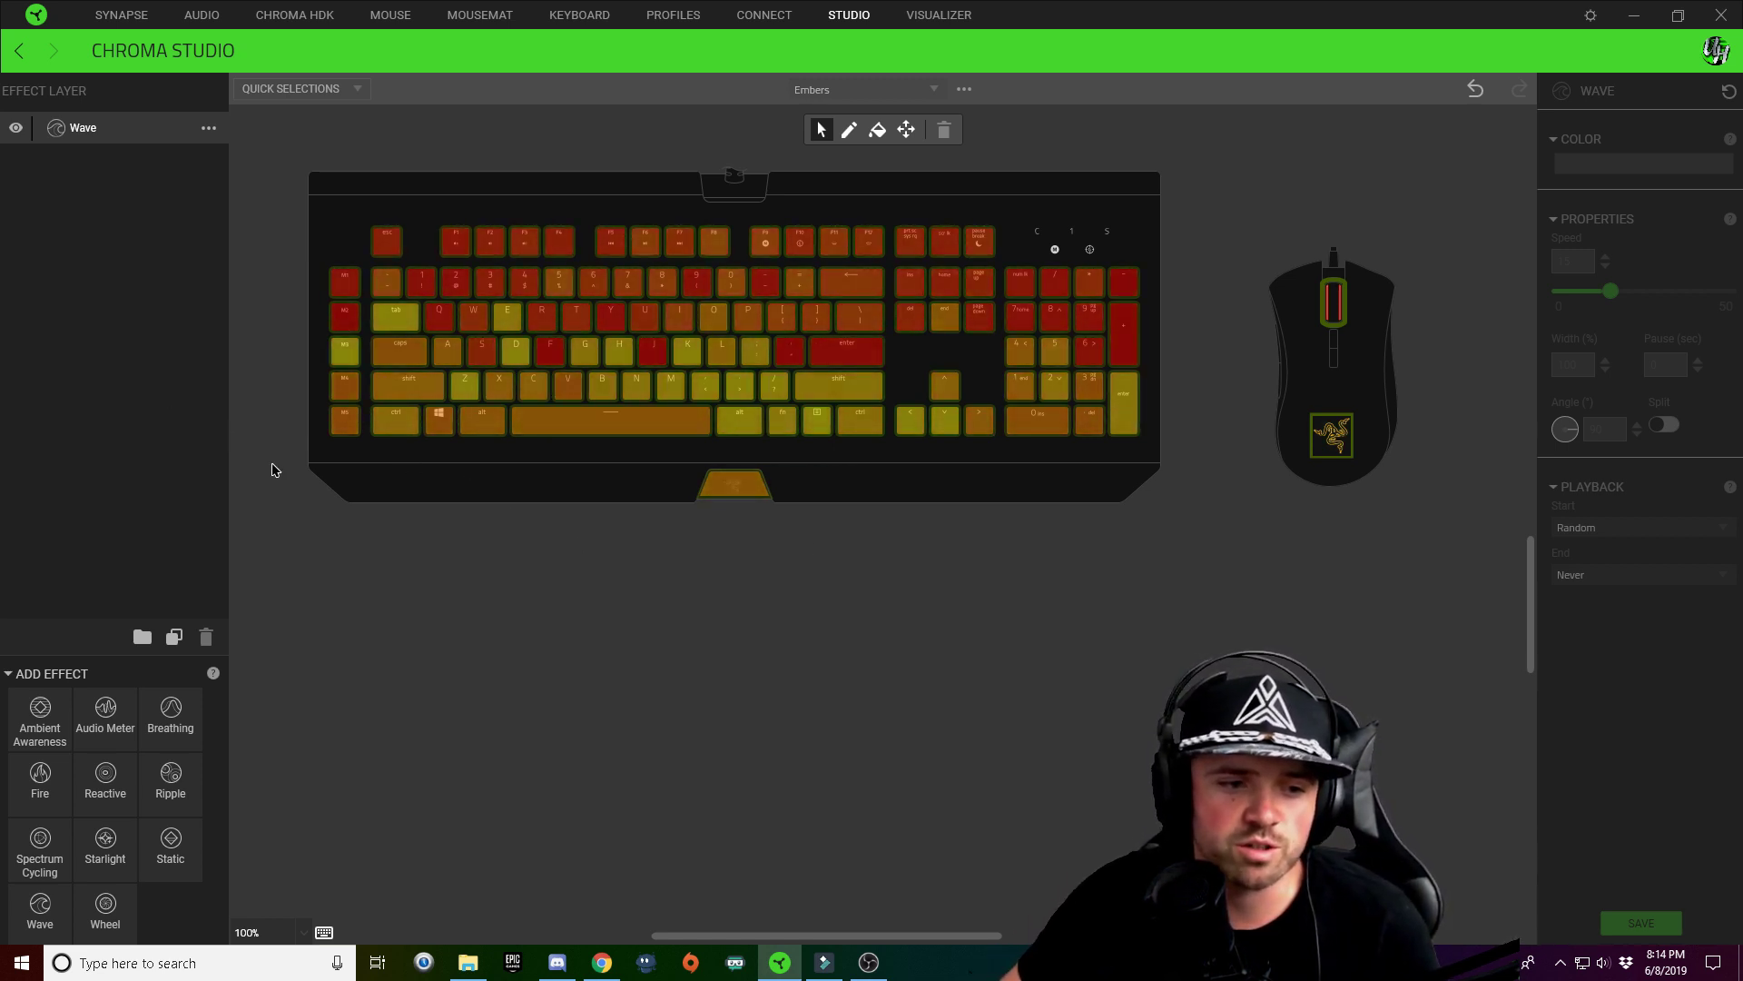
Add an Audio Meter layer and drag across the keyboard preview to apply it
left_click(112, 726)
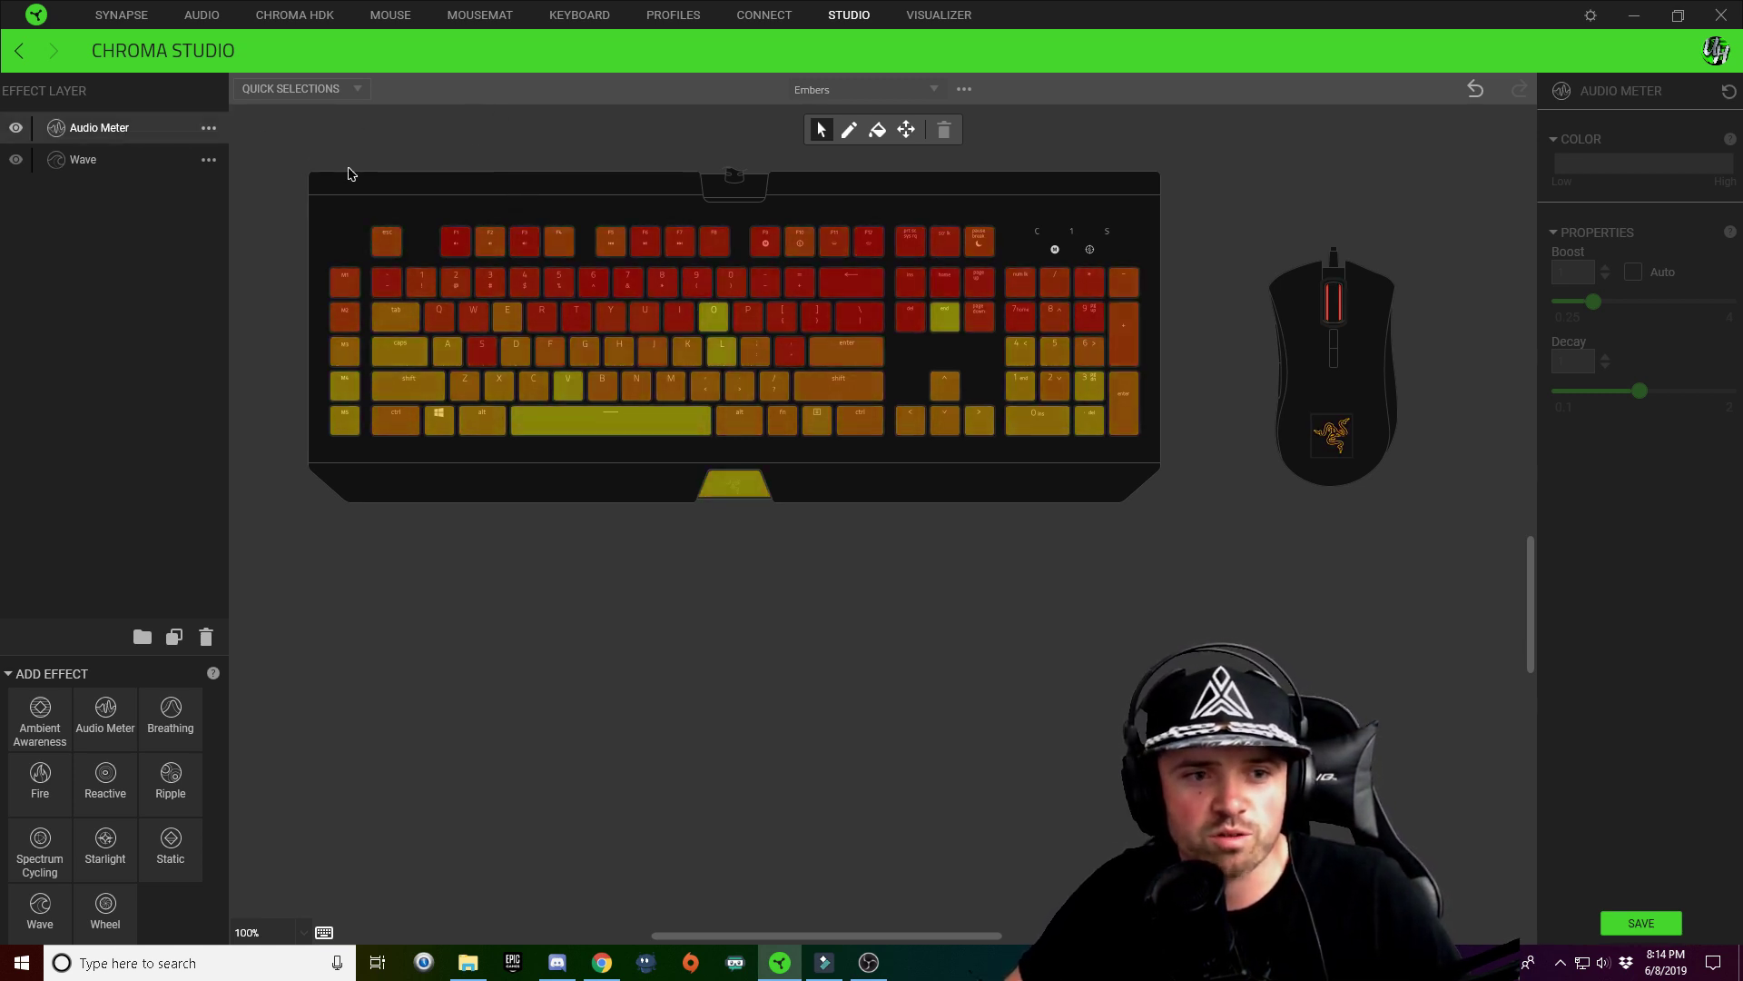
left_click_drag(376, 227, 385, 296)
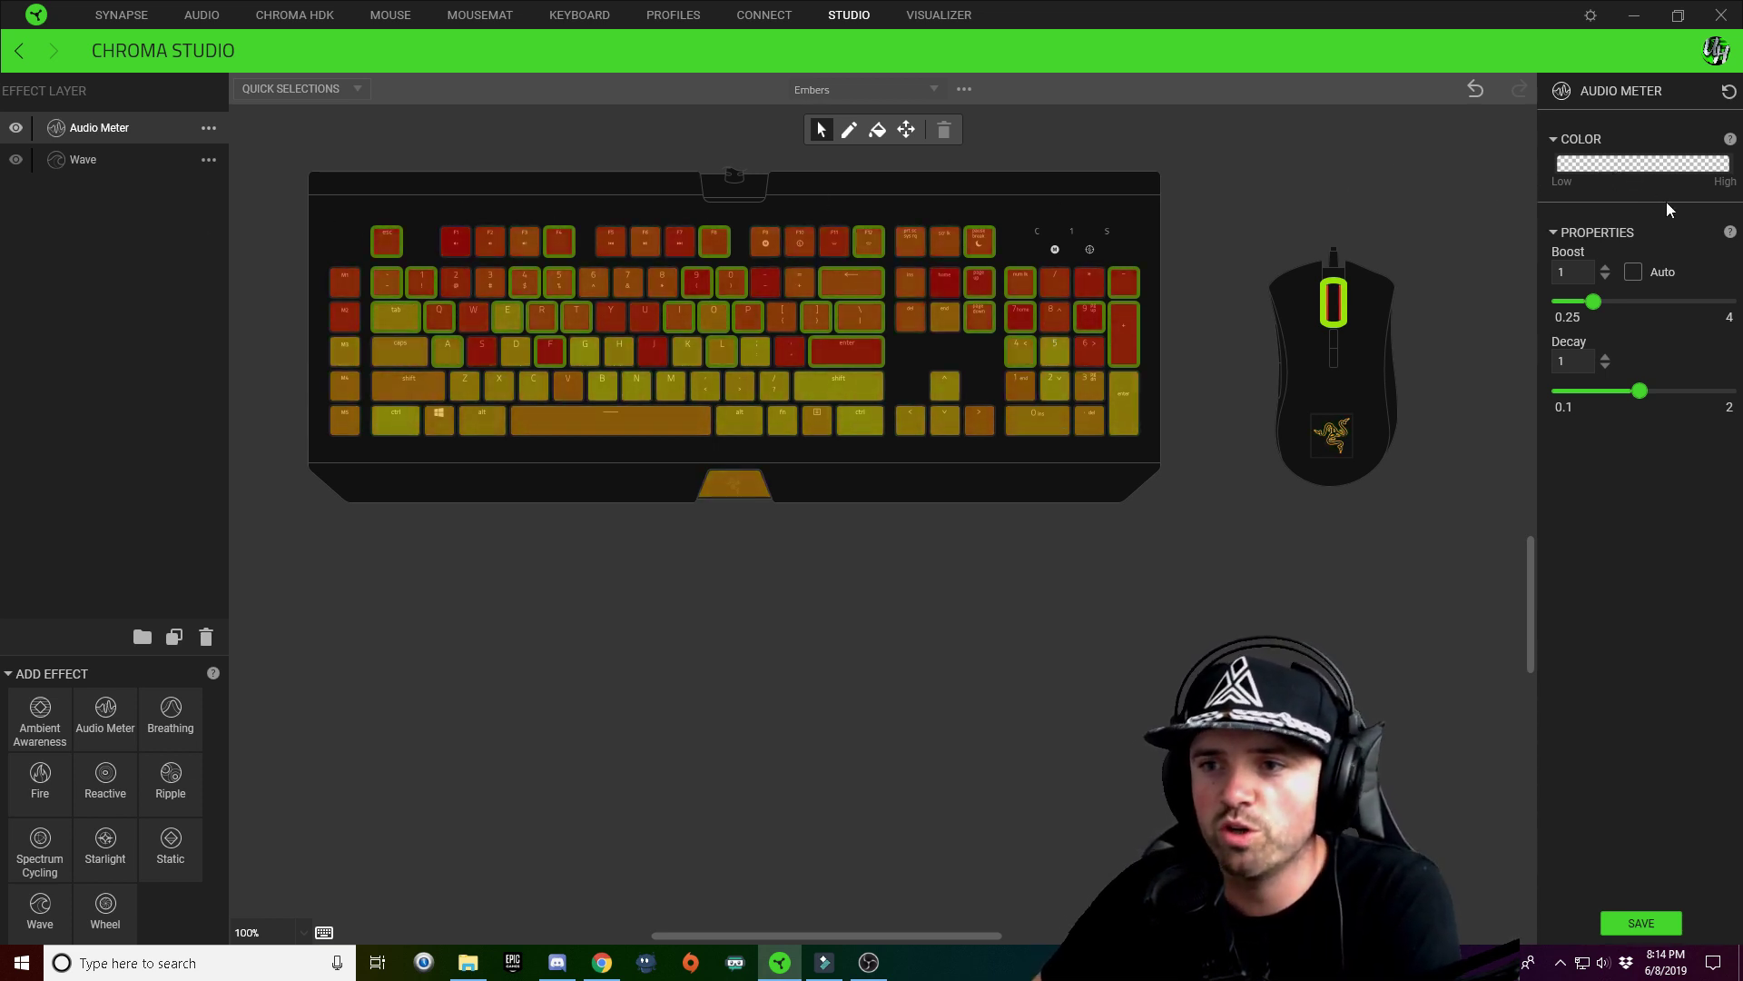
Apply the green gradient pattern, making its low stop transparent and high stop white
left_click(1598, 164)
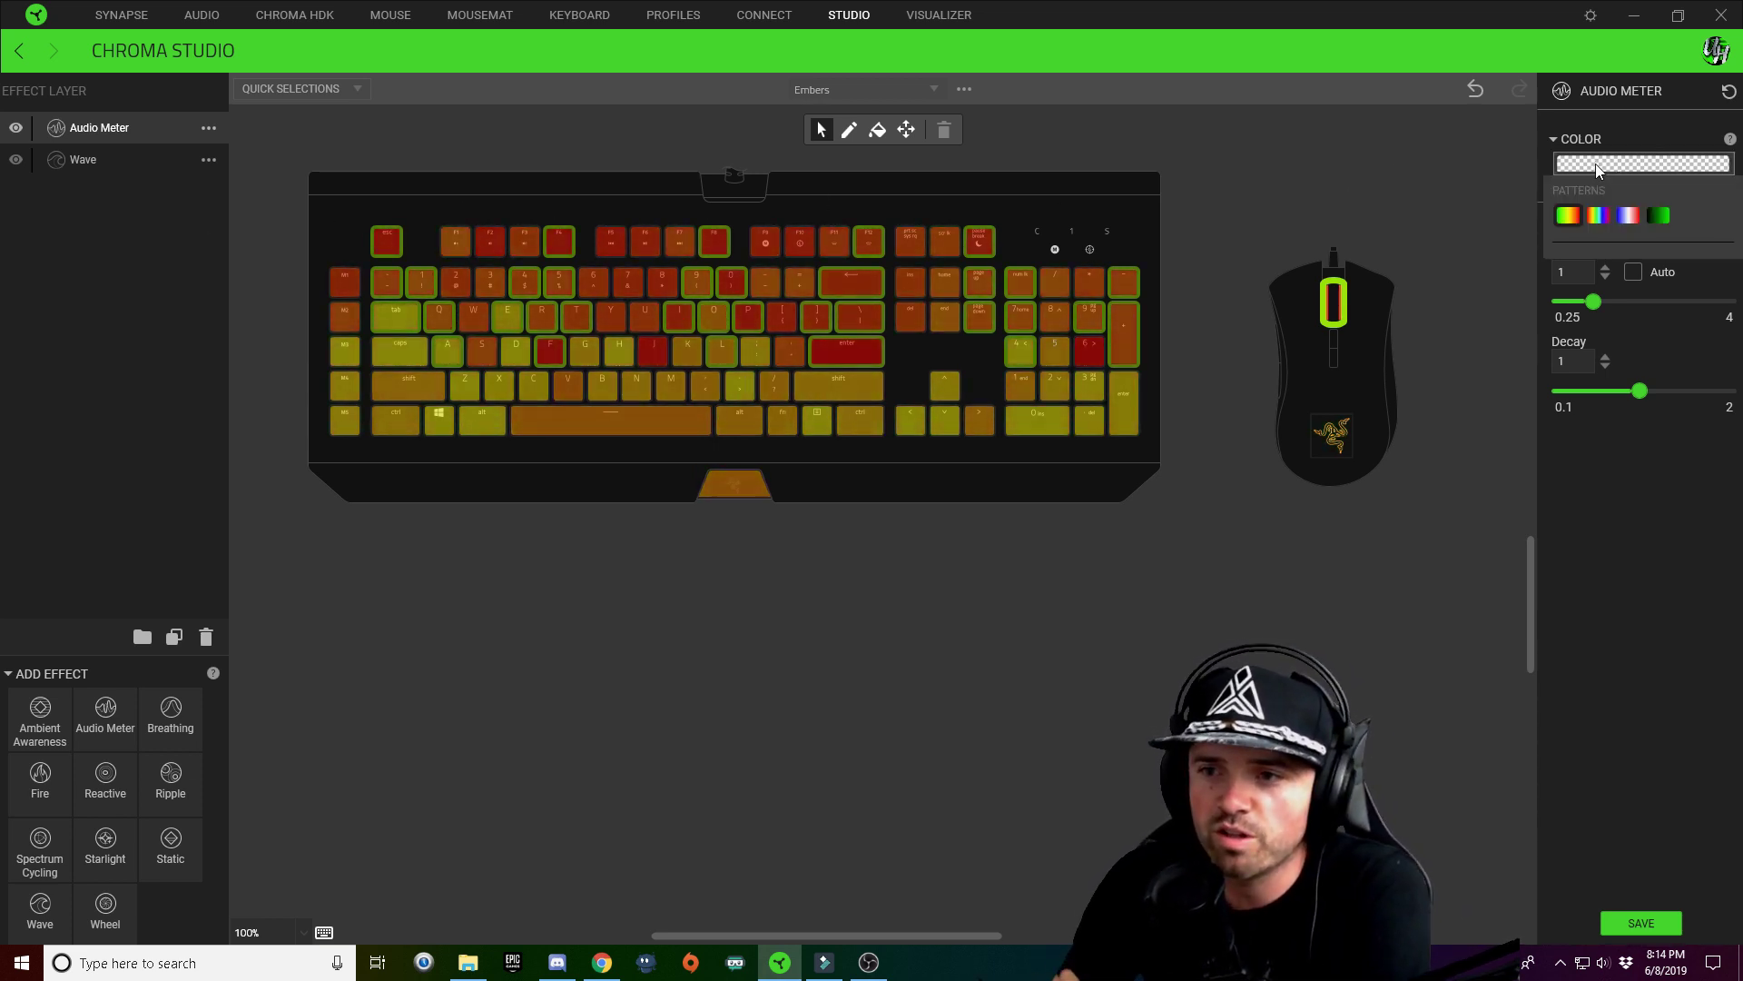
left_click(1658, 217)
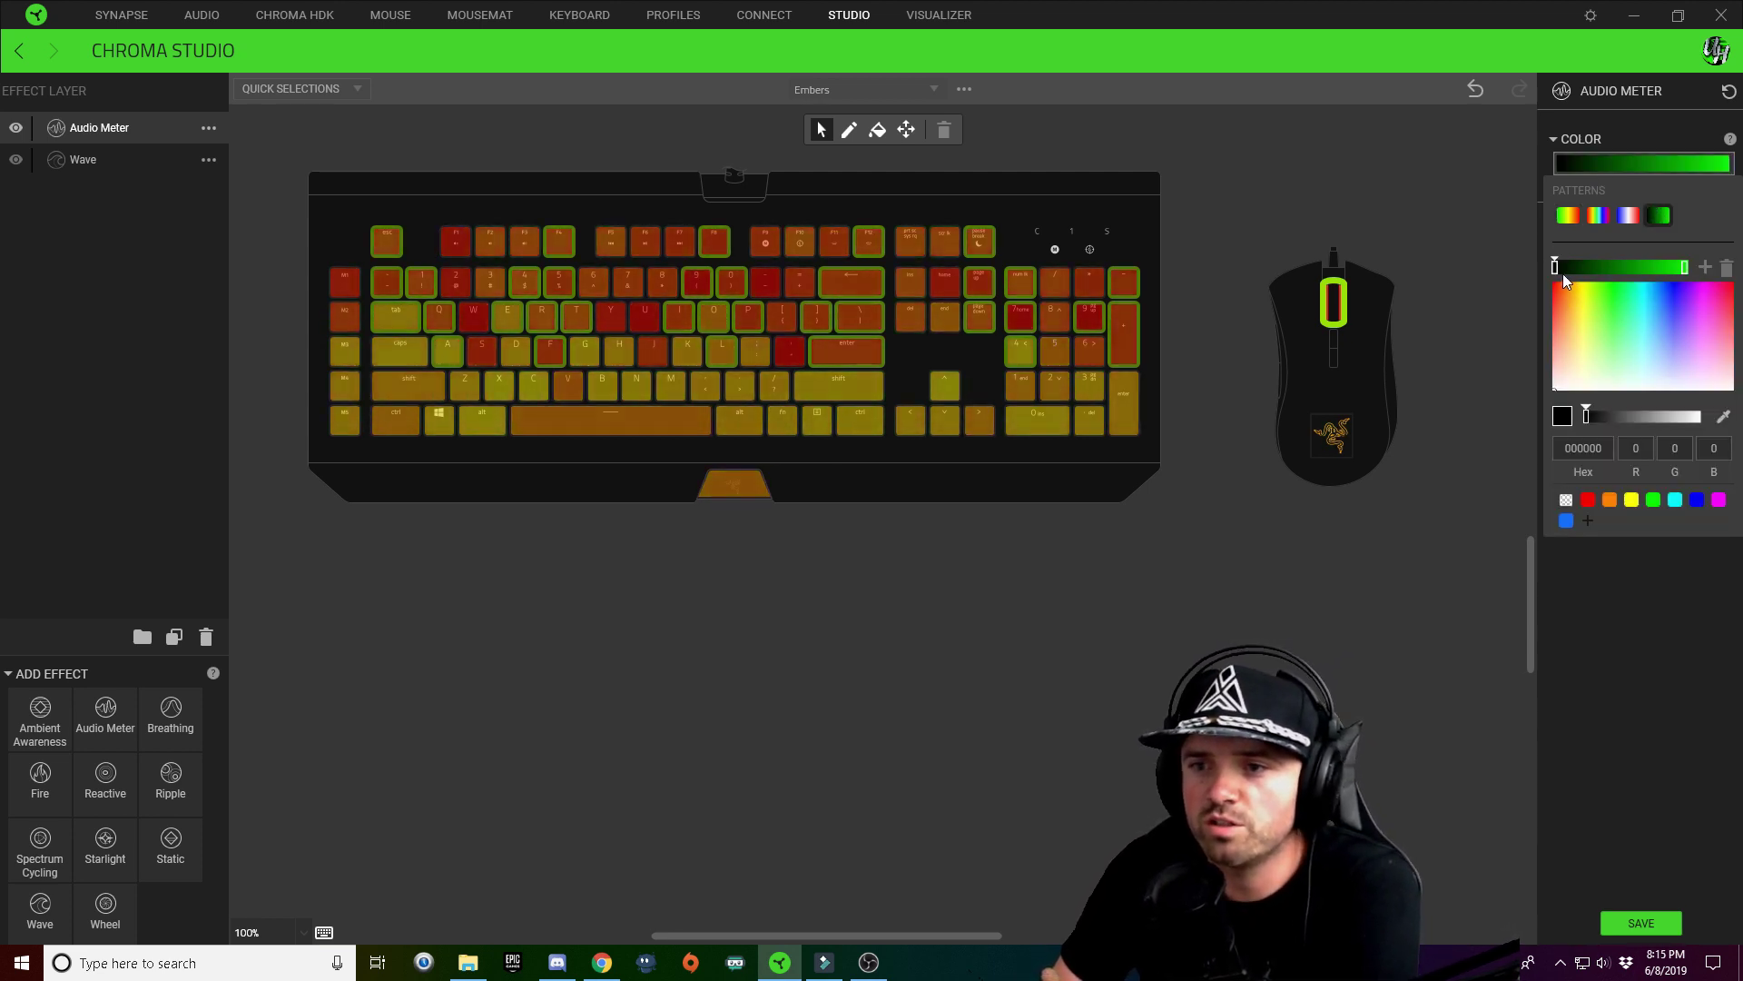
left_click_drag(1555, 269, 1569, 274)
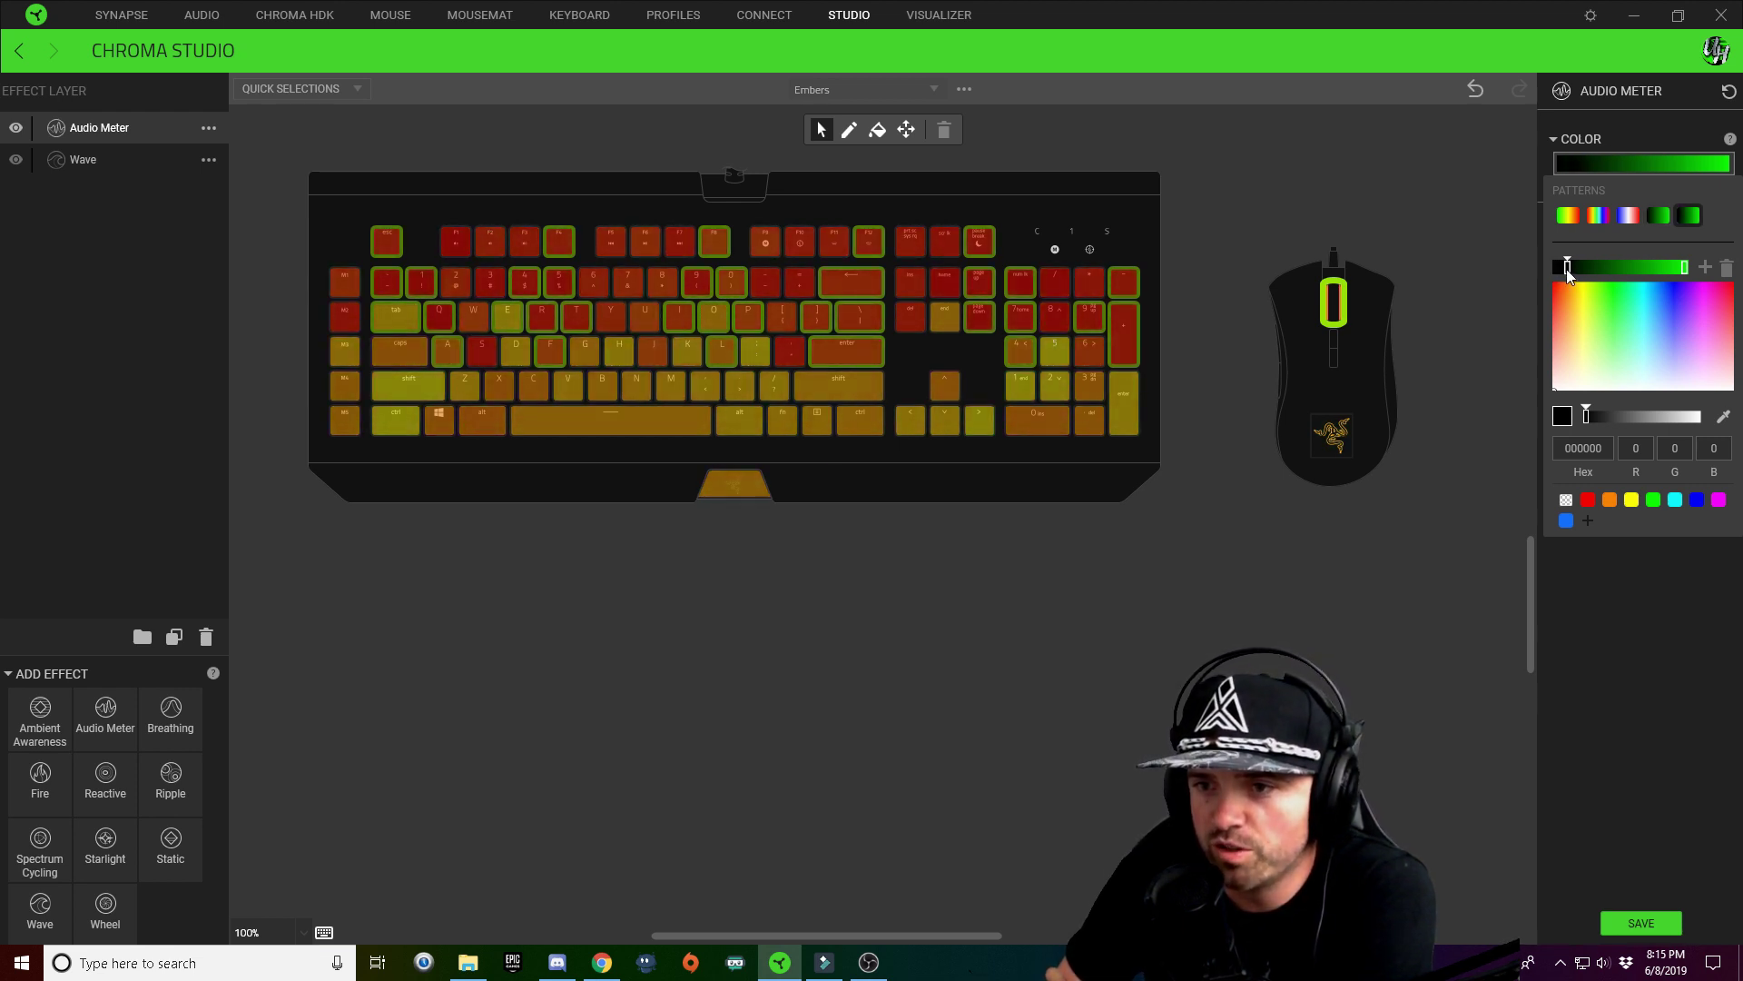
left_click(1565, 499)
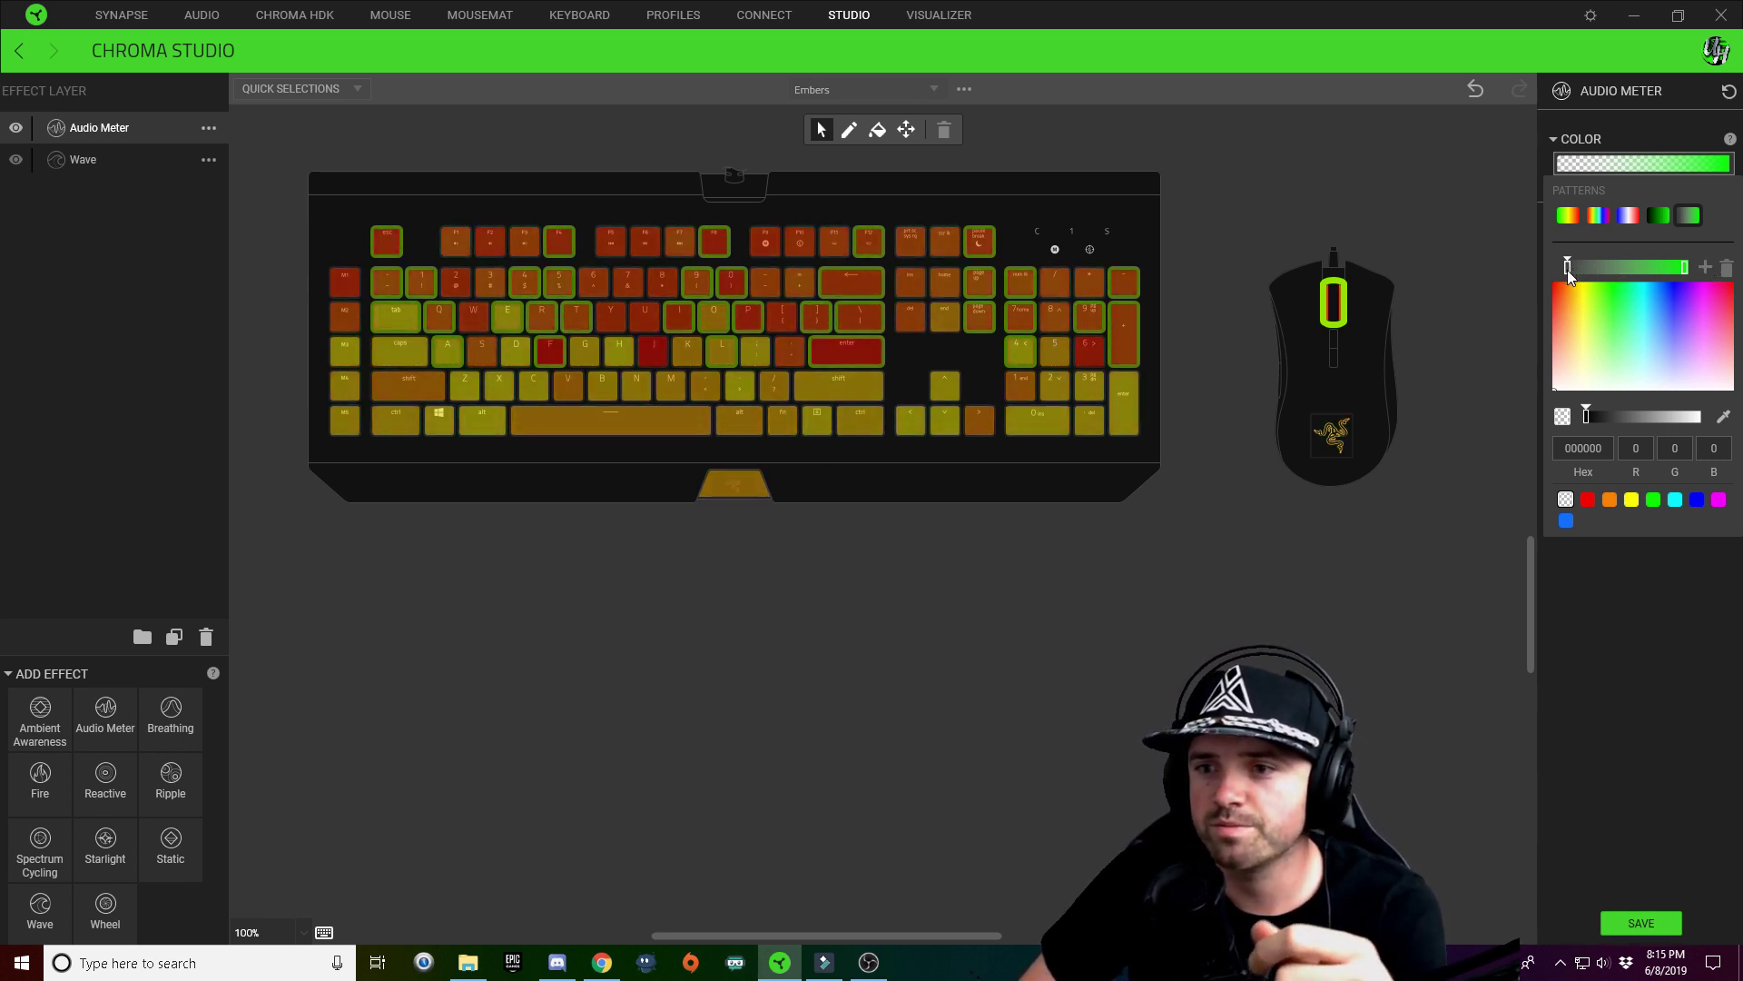
left_click(1686, 268)
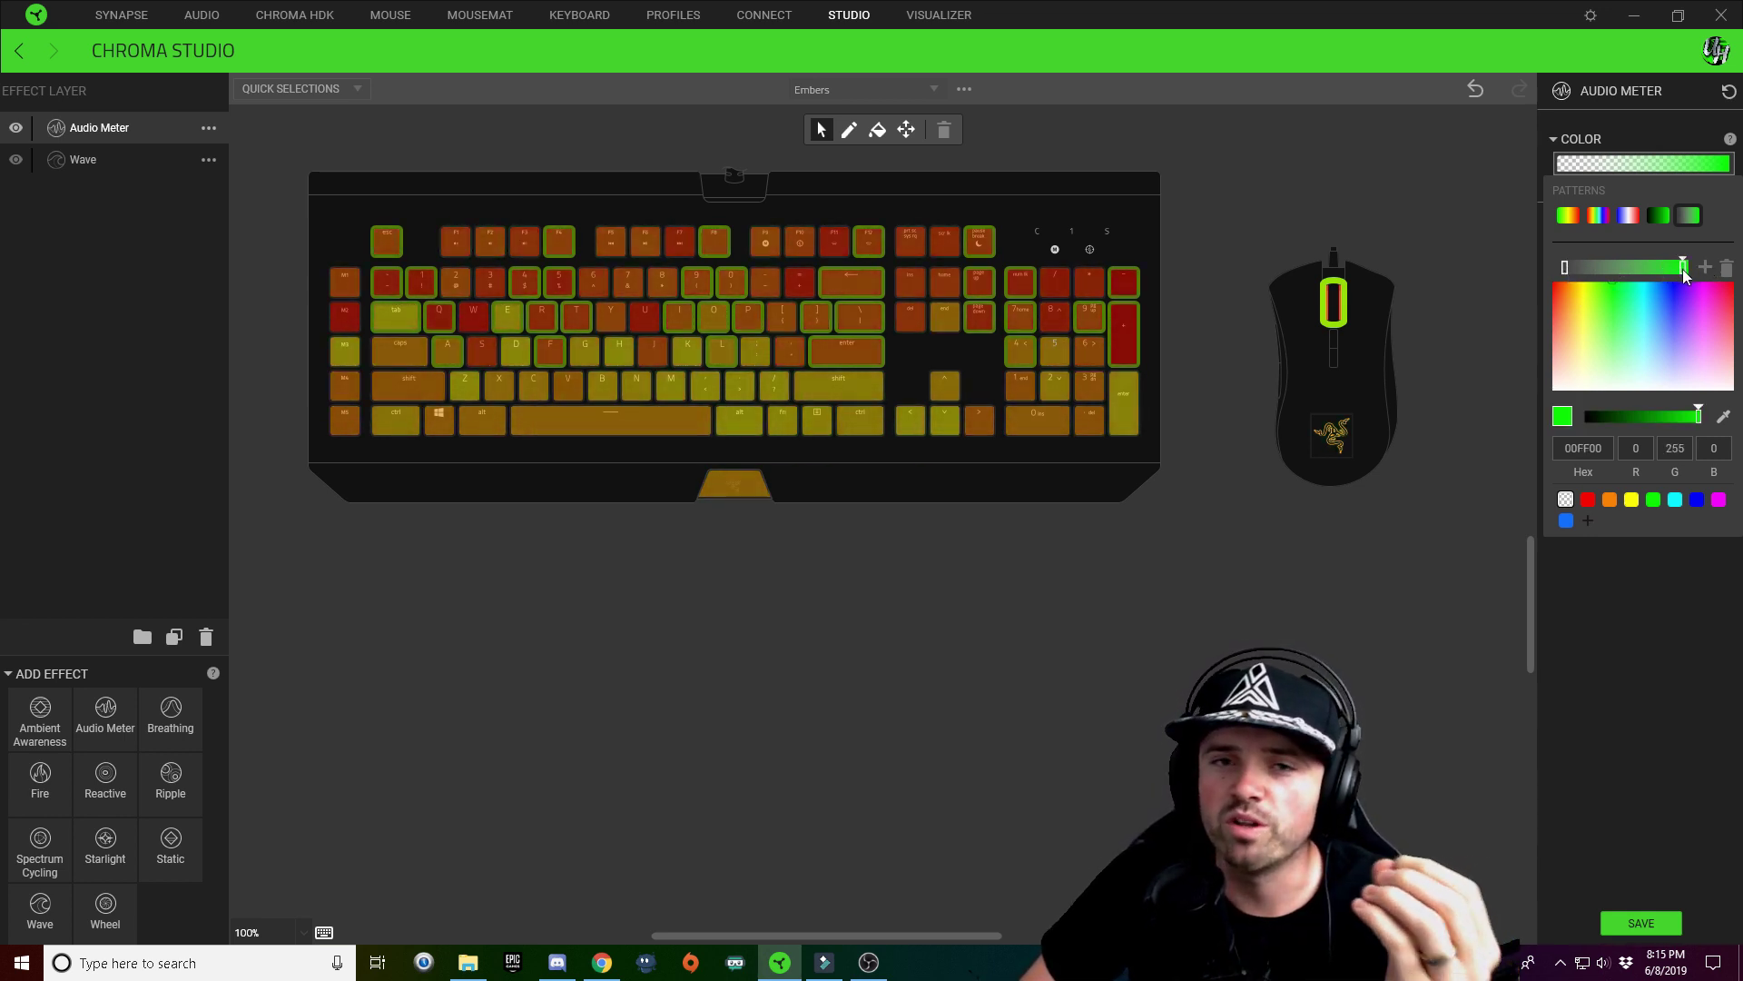
left_click_drag(1681, 269, 1574, 276)
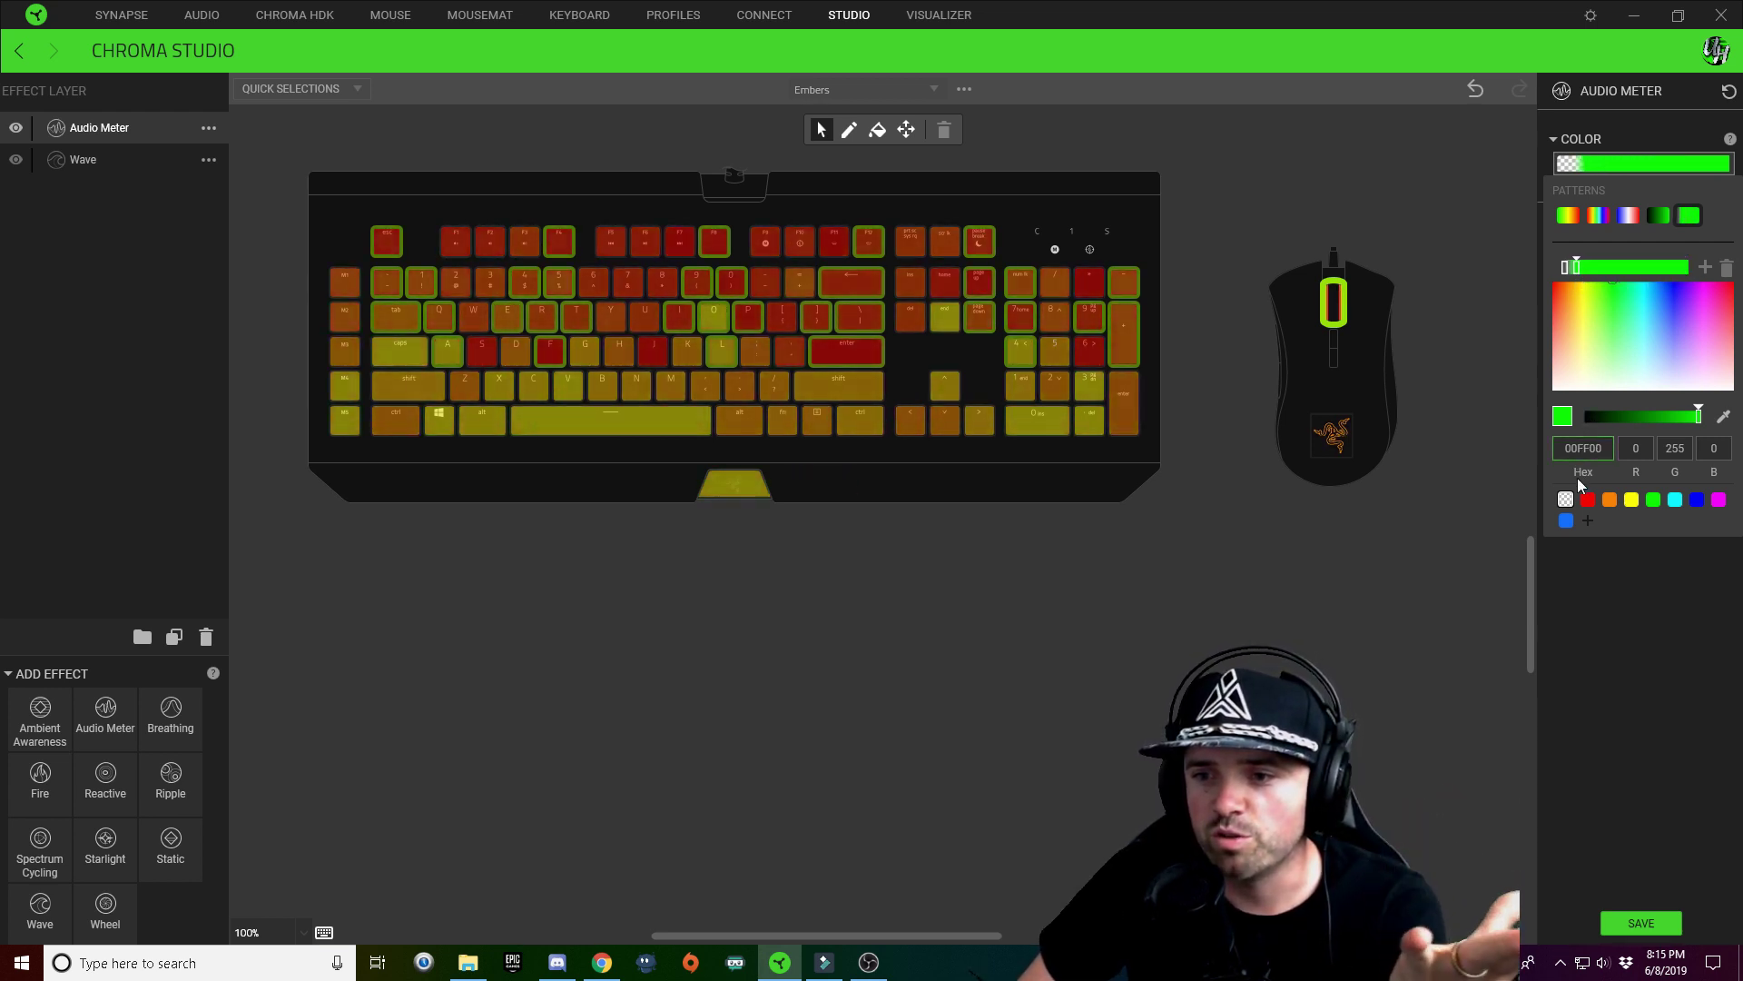
left_click_drag(1586, 313, 1557, 393)
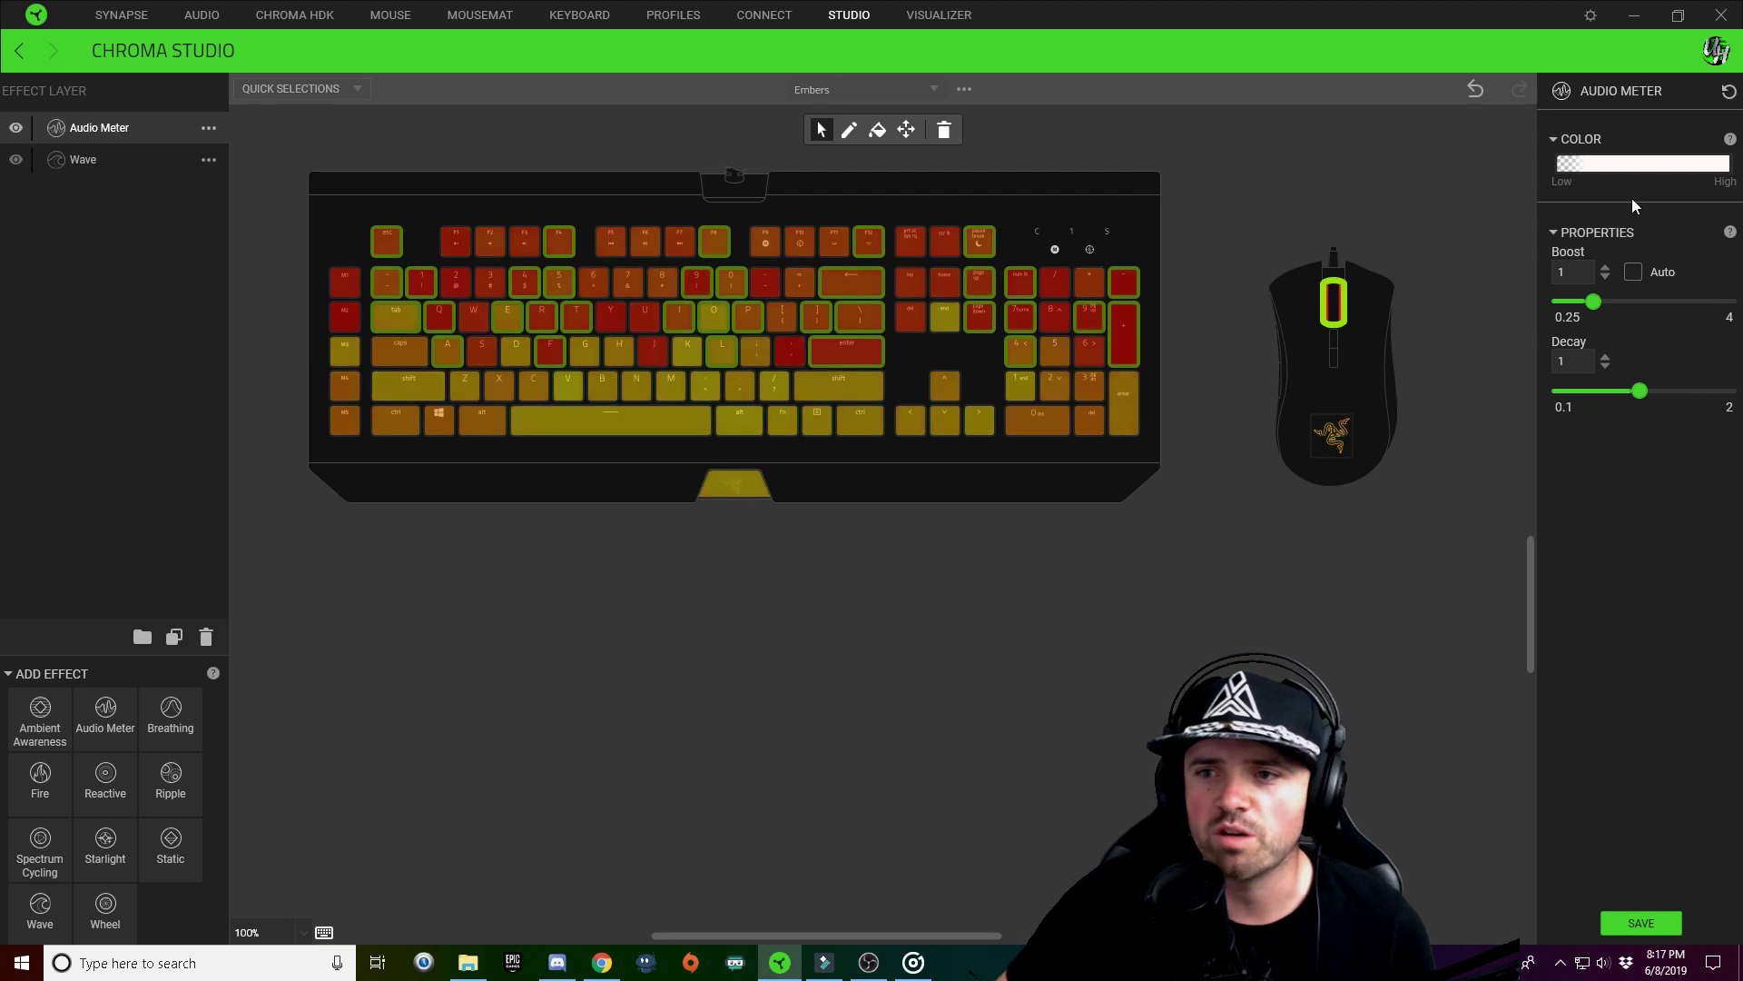
Add a white stop beside the transparent low-end stop, check both stops, and save Embers
left_click(1585, 164)
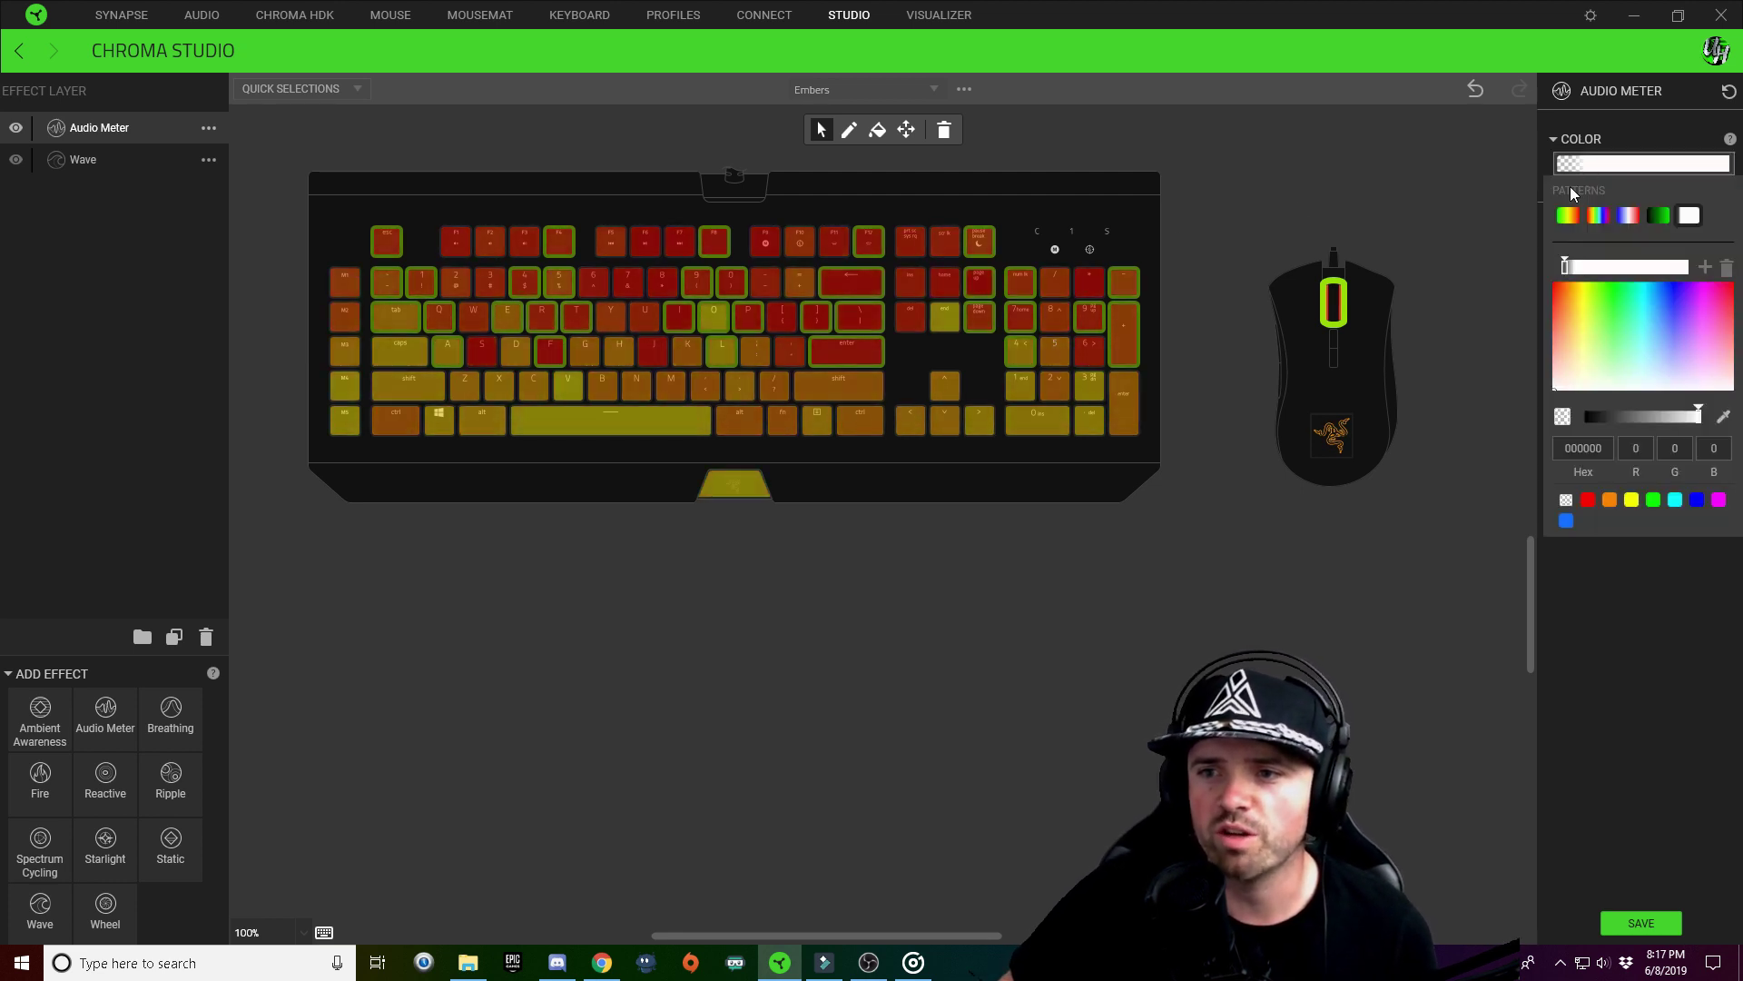
left_click(1575, 270)
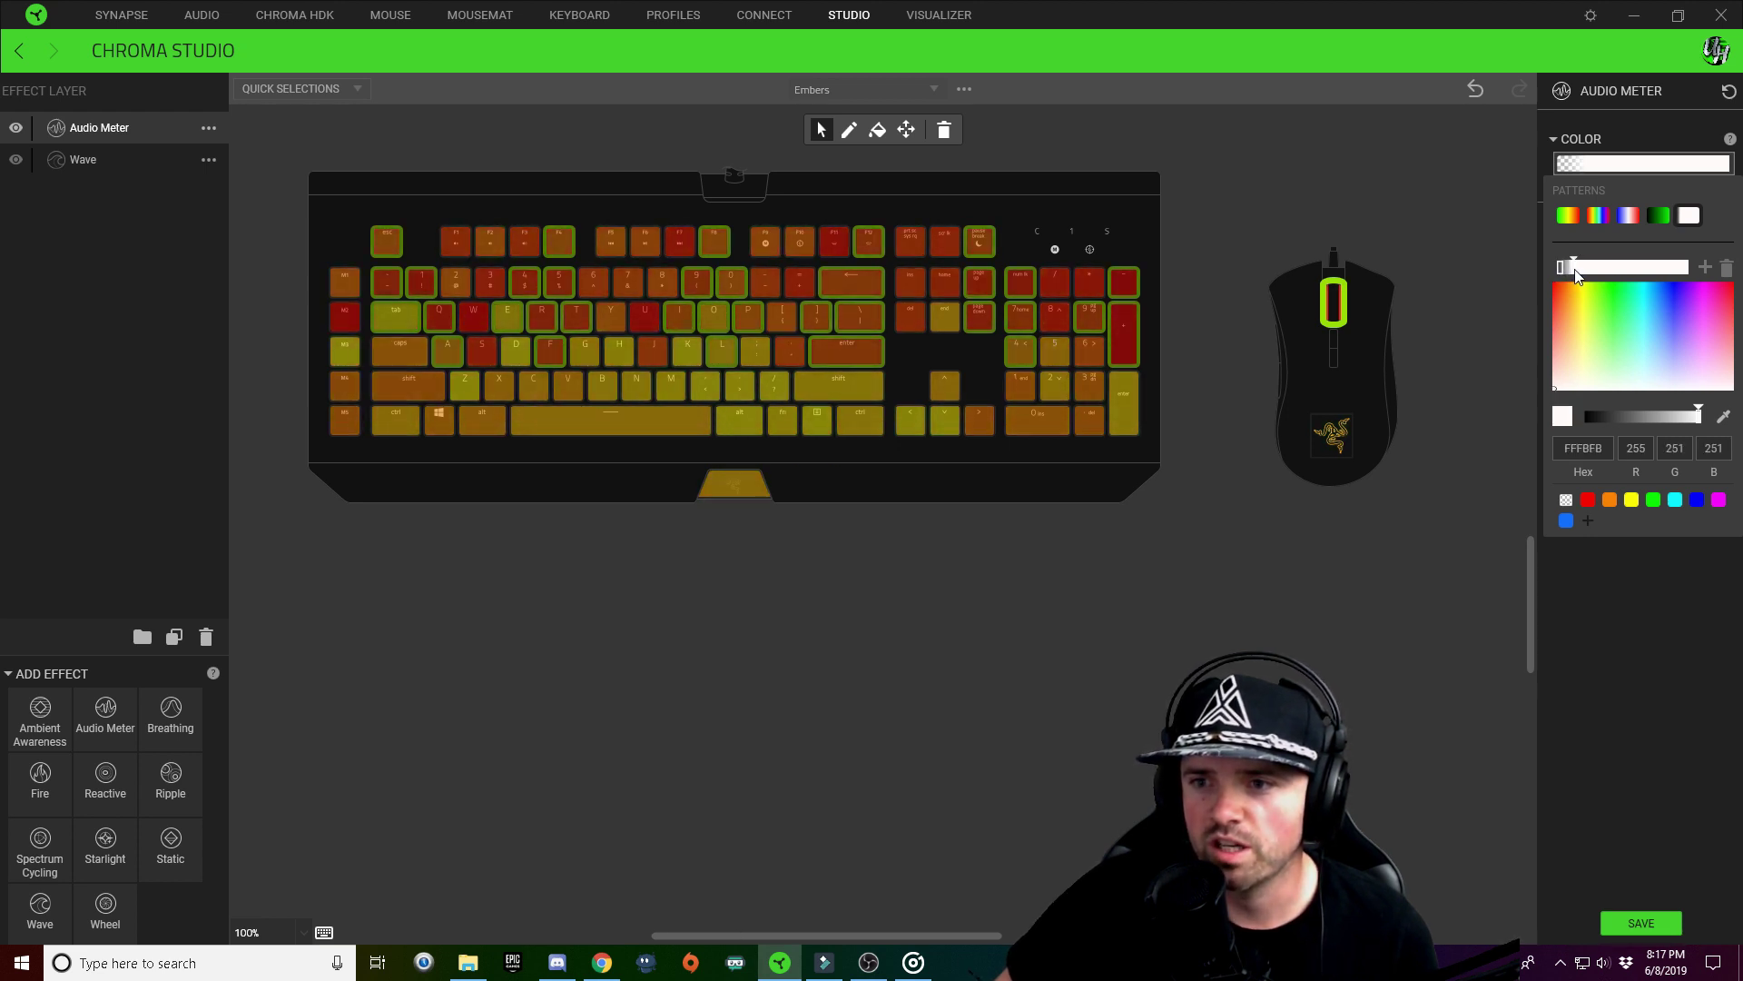
left_click(1556, 270)
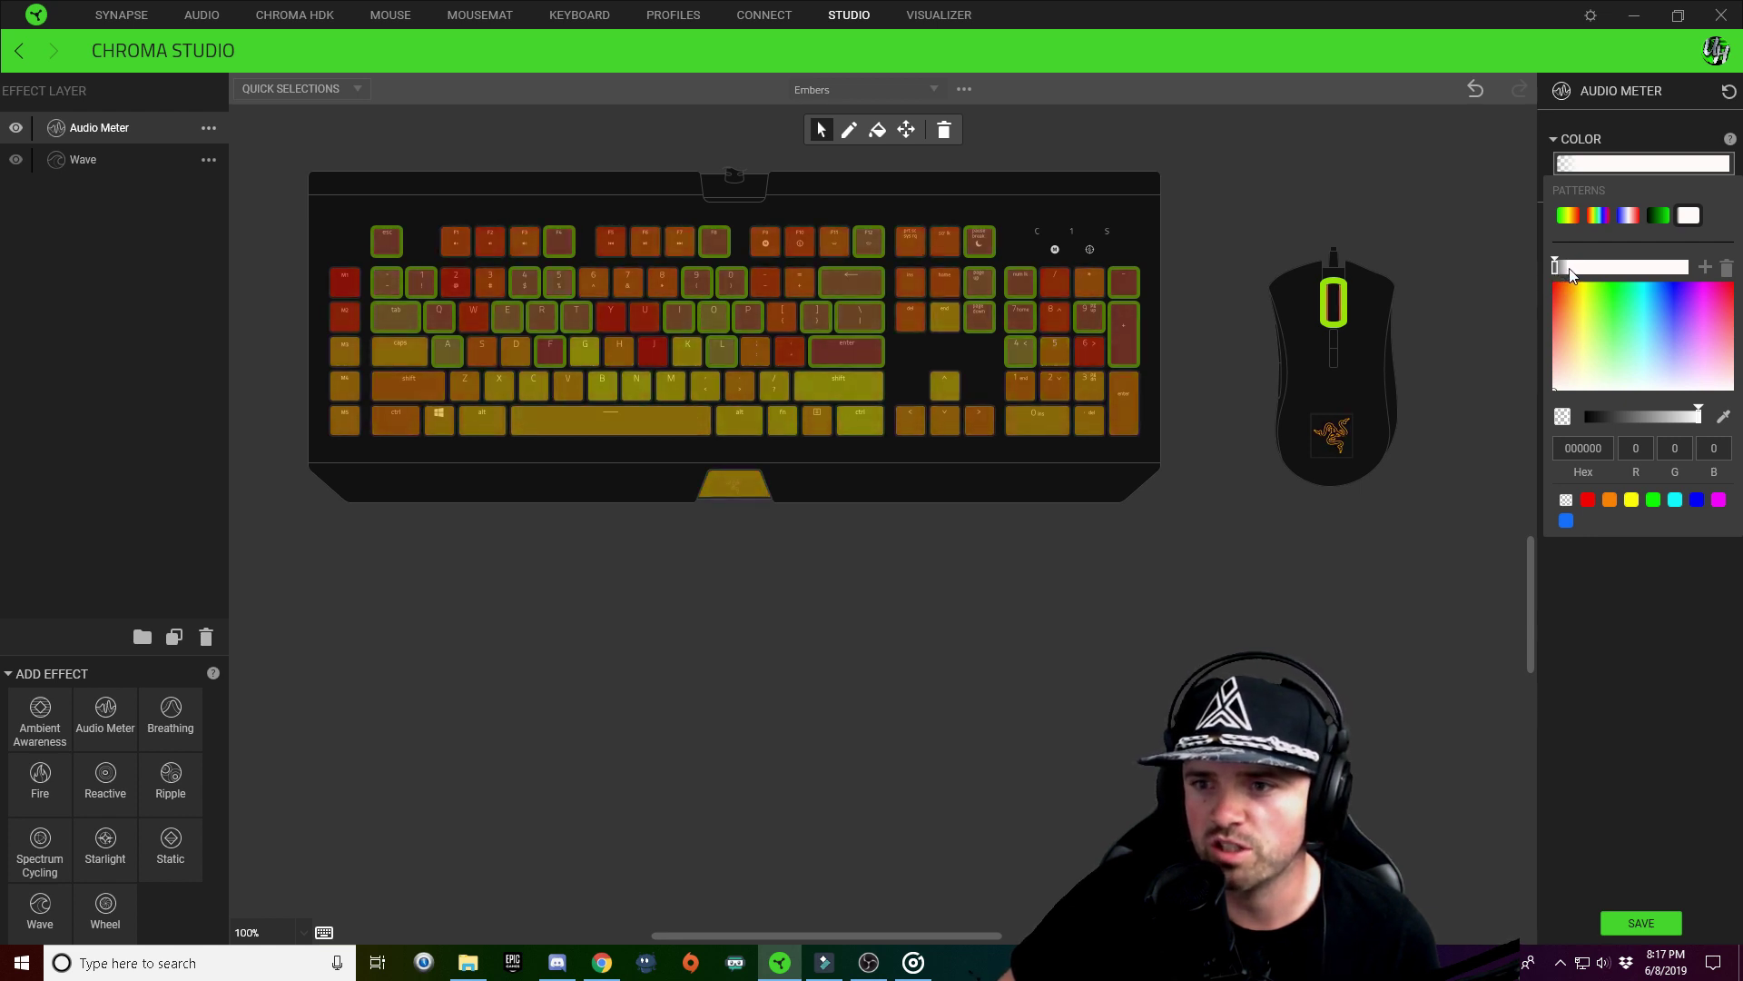
left_click(1566, 270)
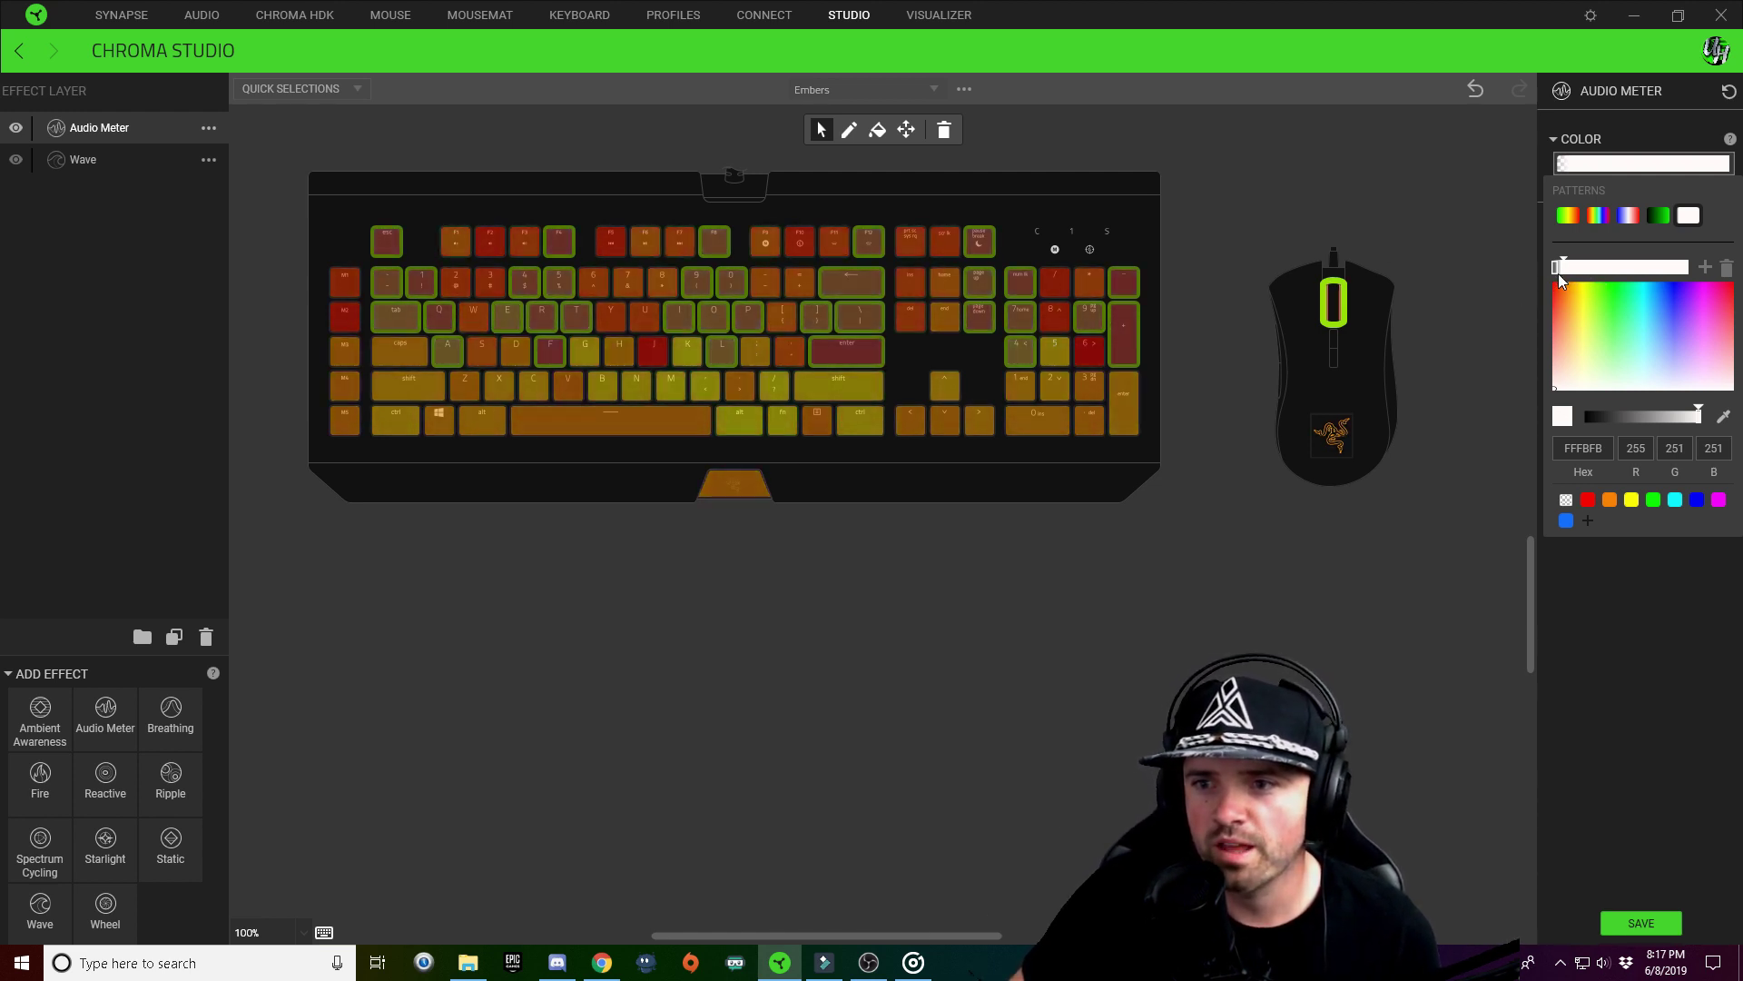
left_click(1555, 270)
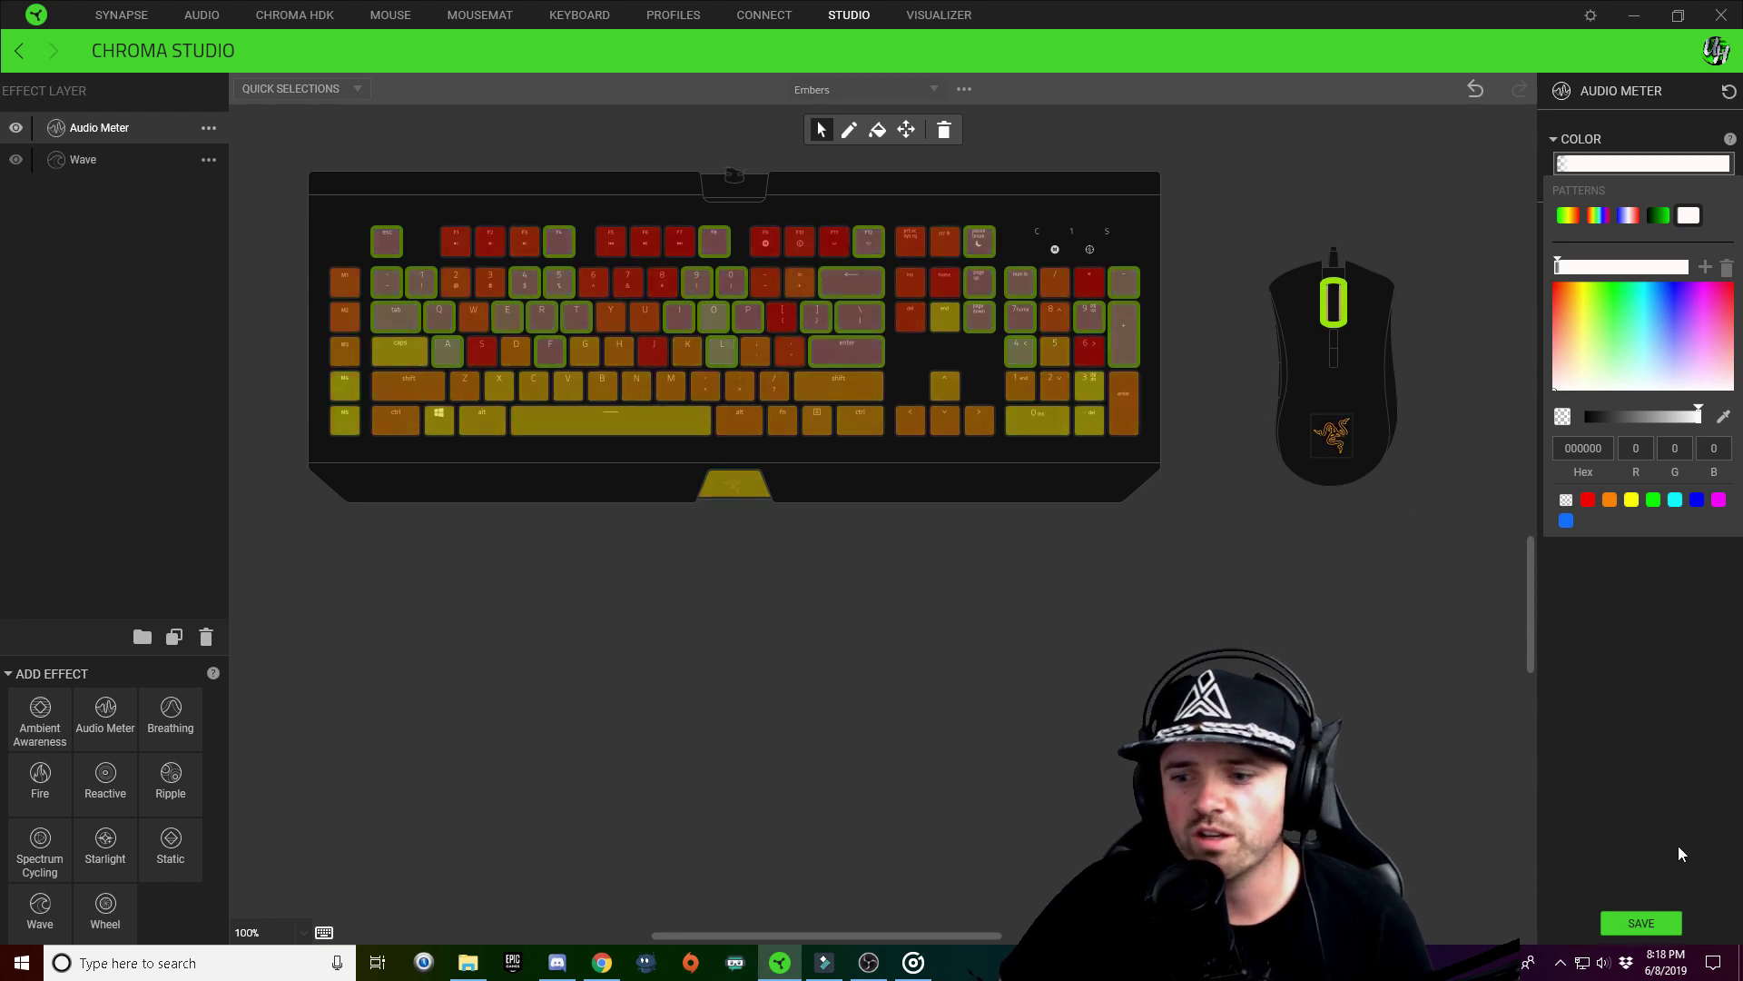
left_click(1648, 922)
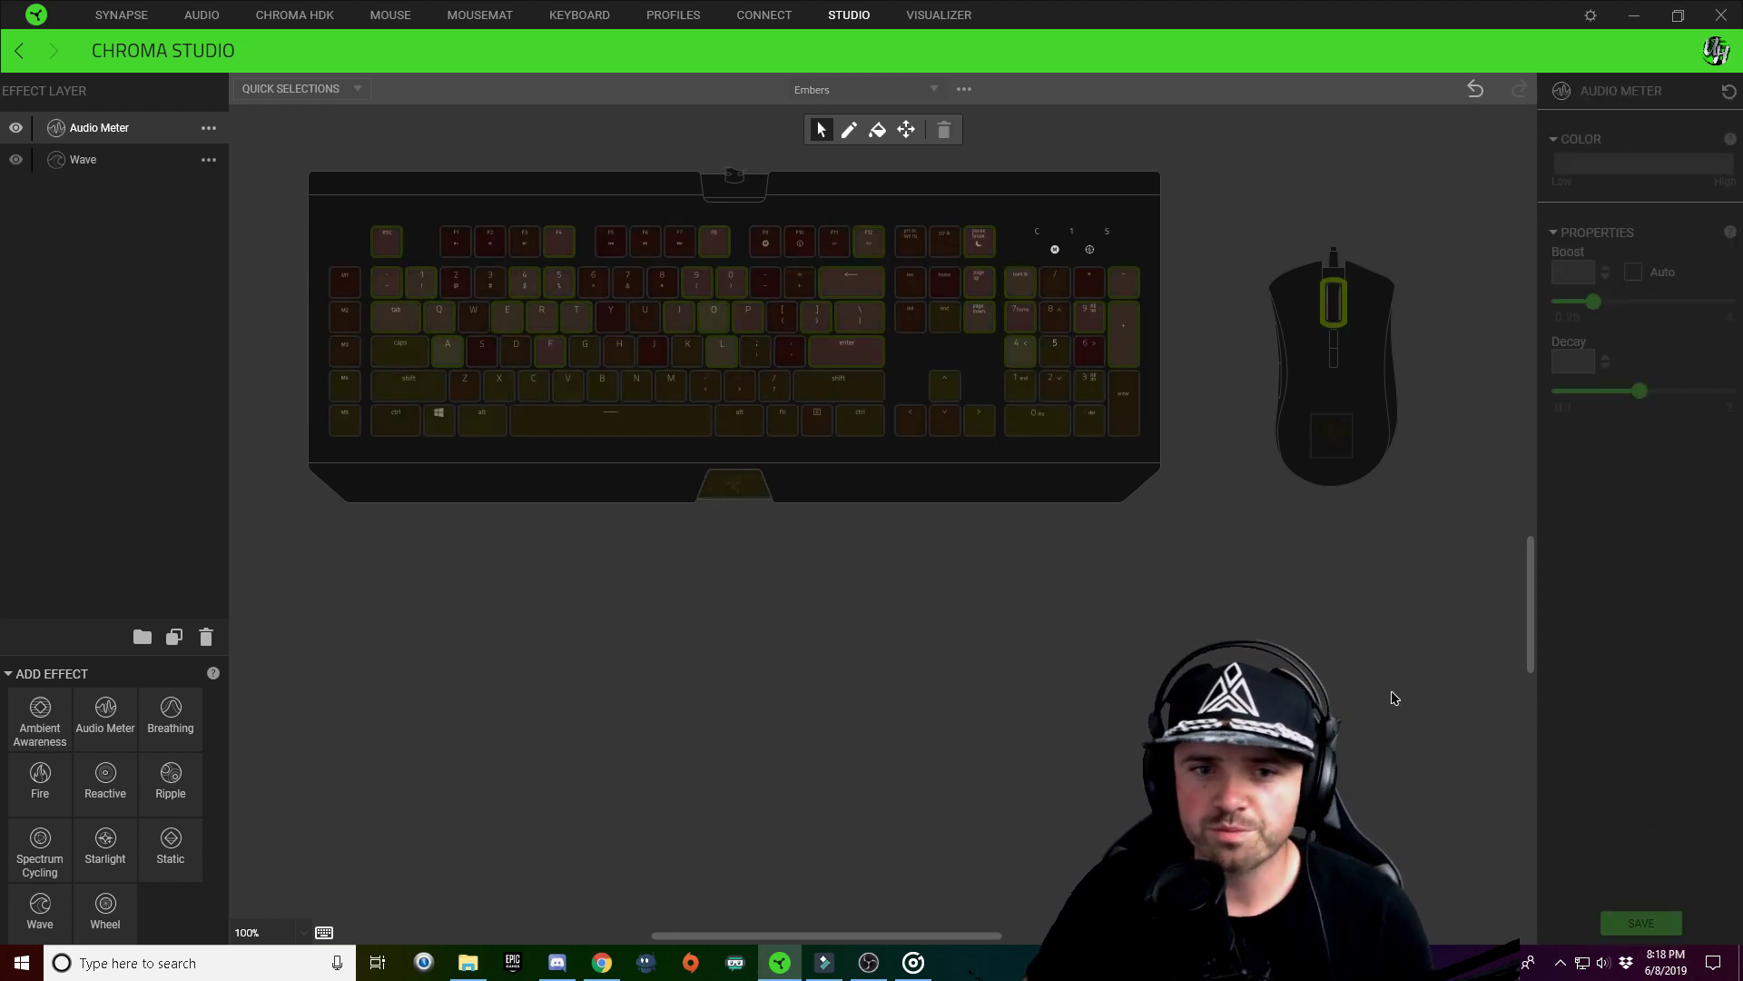